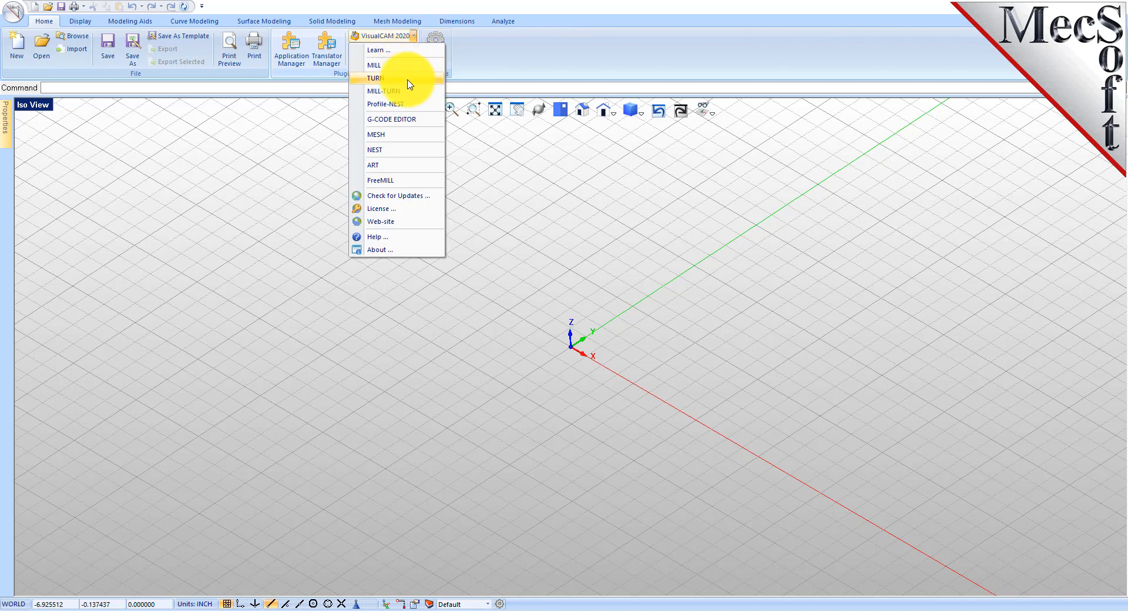
Load the VisualCAM TURN module.
{"action": "left_click", "coordinate": [411, 78]}
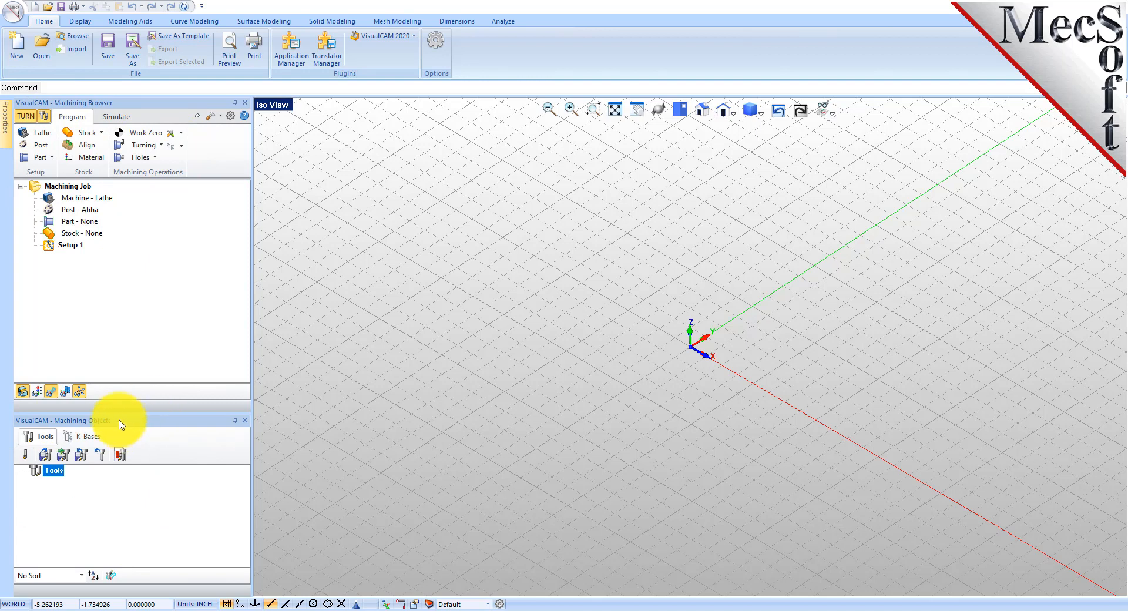
Try docking the Machining Objects browser beside the Machining Browser, widen the pair, and dock Machining Objects back underneath.
{"action": "left_click_drag", "start_coordinate": [119, 424], "coordinate": [156, 353]}
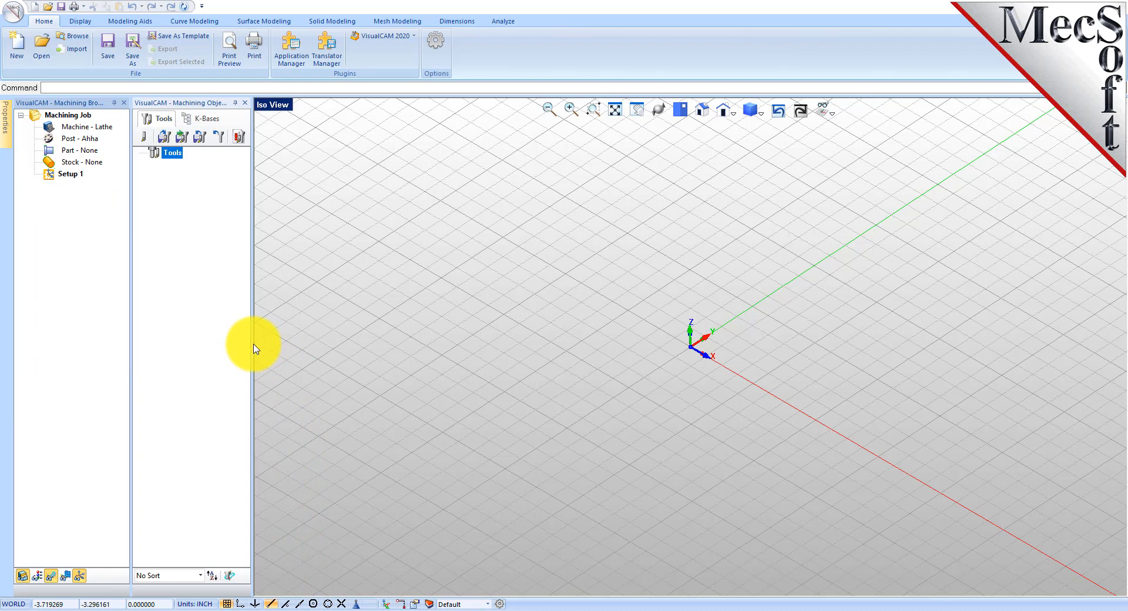
{"action": "left_click_drag", "start_coordinate": [252, 344], "coordinate": [394, 345]}
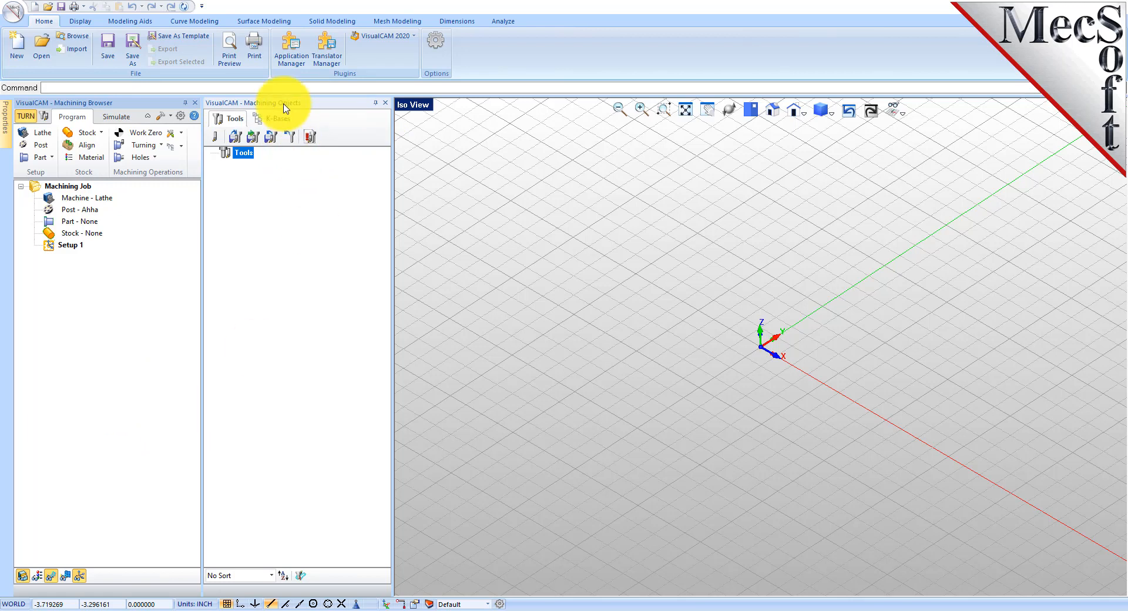
{"action": "left_click_drag", "start_coordinate": [284, 106], "coordinate": [207, 376]}
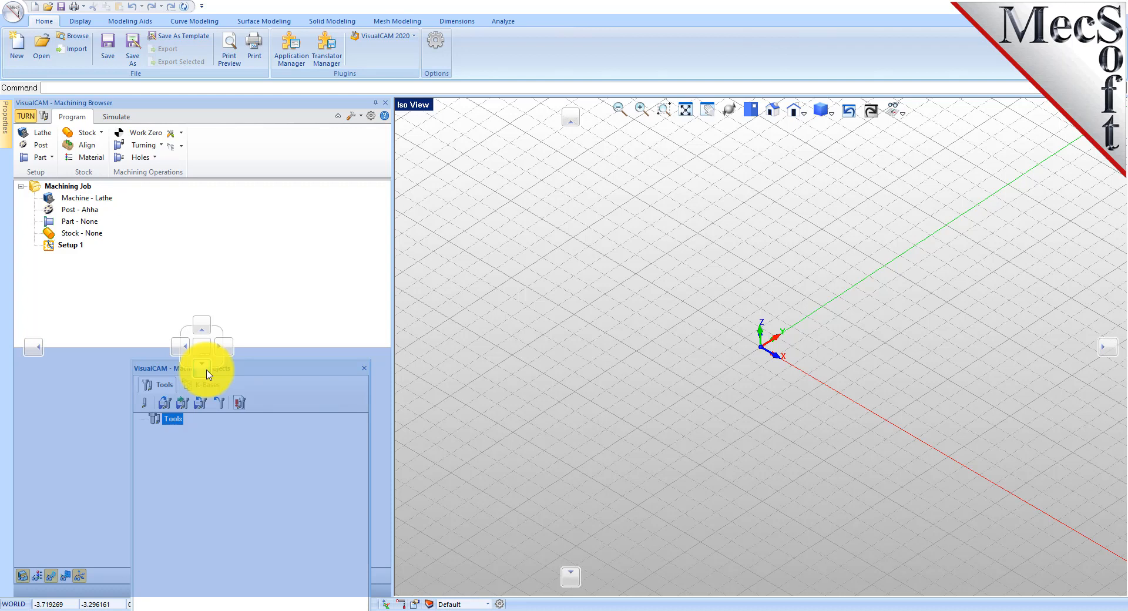
{"action": "left_click_drag", "start_coordinate": [207, 375], "coordinate": [206, 373]}
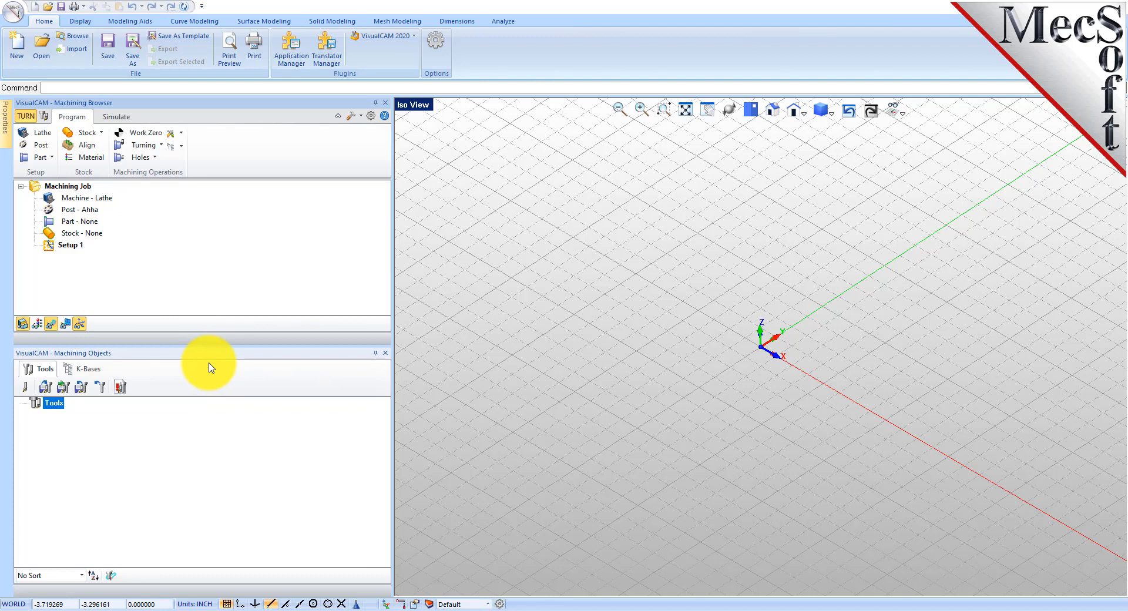
Narrow the docked browsers so the Program and Simulate tools just fit, and give the Machining Browser more height than Machining Objects.
{"action": "left_click_drag", "start_coordinate": [391, 258], "coordinate": [233, 259]}
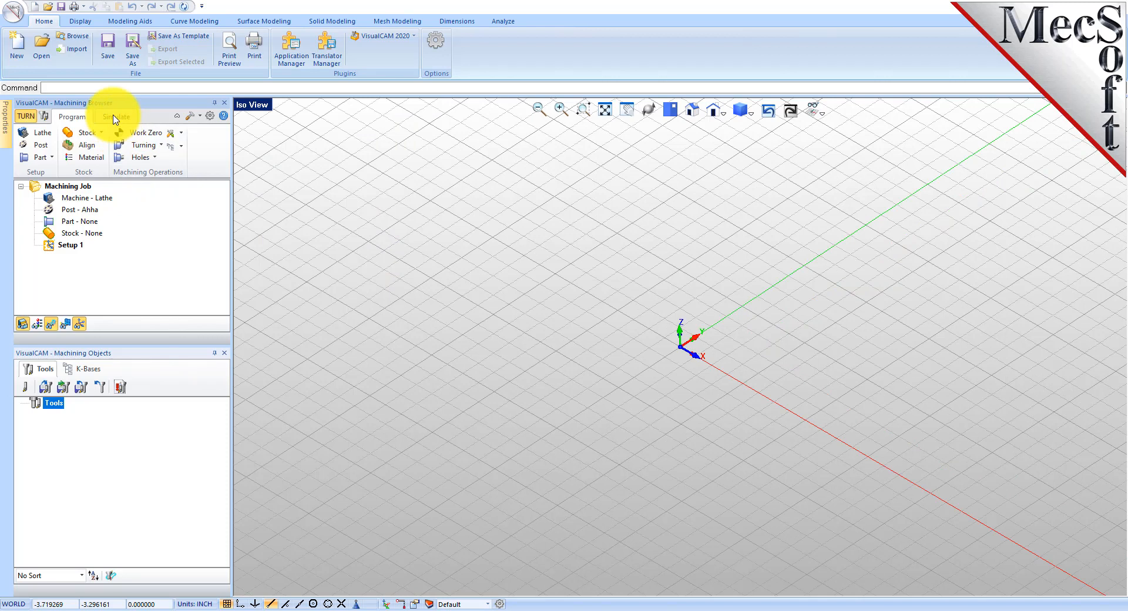
{"action": "left_click", "coordinate": [116, 117]}
{"action": "mouse_move", "coordinate": [233, 222]}
{"action": "left_mouse_down"}
{"action": "mouse_move", "coordinate": [251, 220]}
{"action": "mouse_move", "coordinate": [238, 222]}
{"action": "left_mouse_up"}
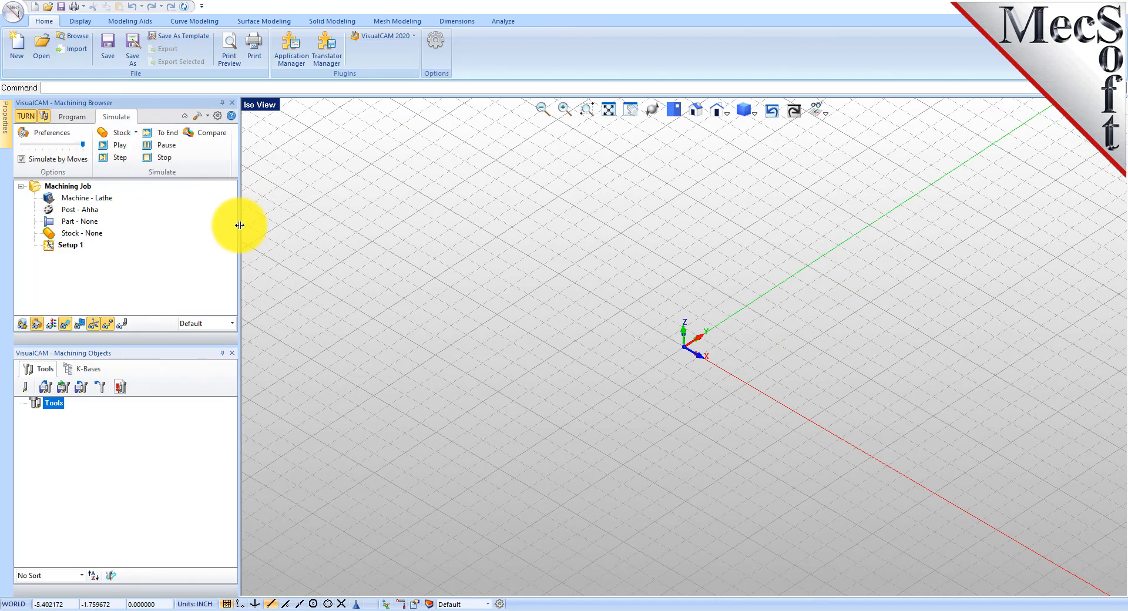
{"action": "left_click", "coordinate": [80, 117]}
{"action": "left_click_drag", "start_coordinate": [153, 345], "coordinate": [184, 434]}
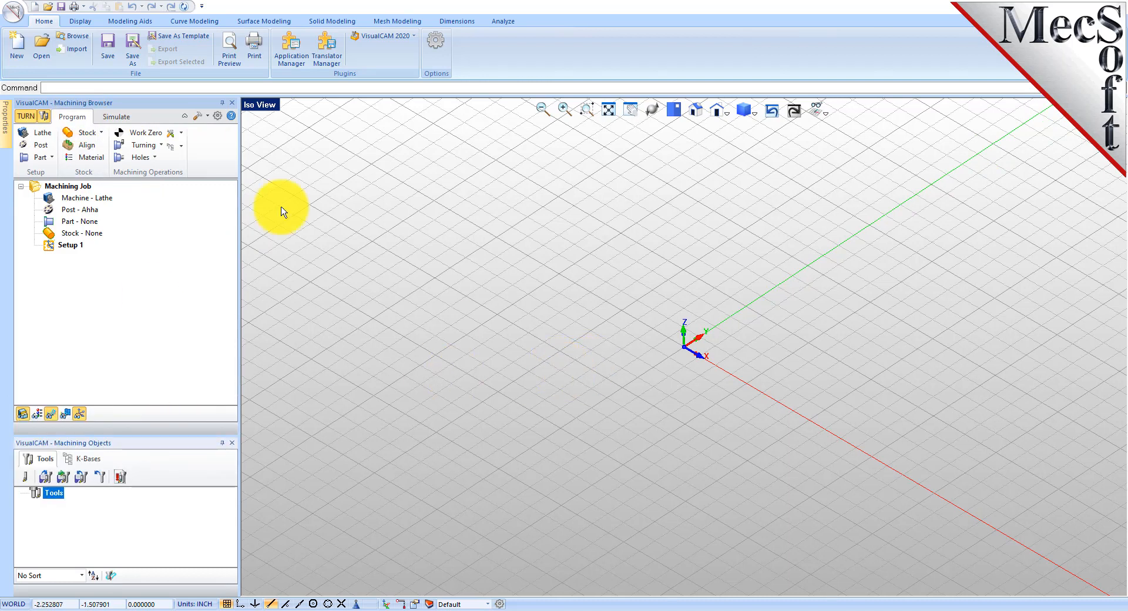
Open the TURNQuickStartTutorial part from the QuickStart folder with its stored CAM preferences and show it in an isometric view.
{"action": "left_click", "coordinate": [13, 15]}
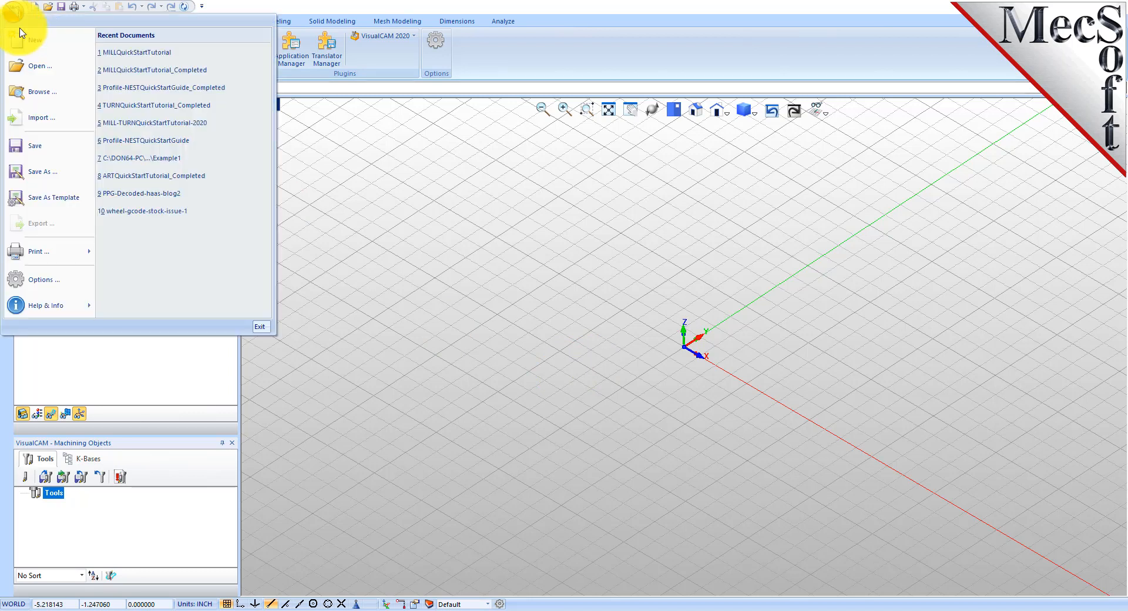
{"action": "left_click", "coordinate": [45, 66]}
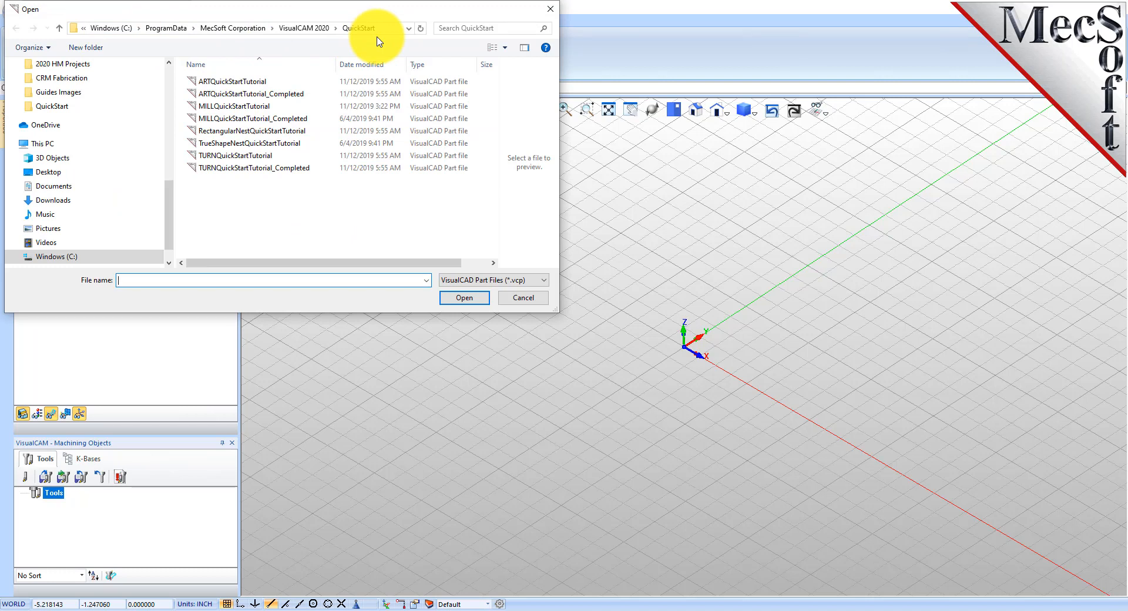
{"action": "left_click", "coordinate": [253, 157]}
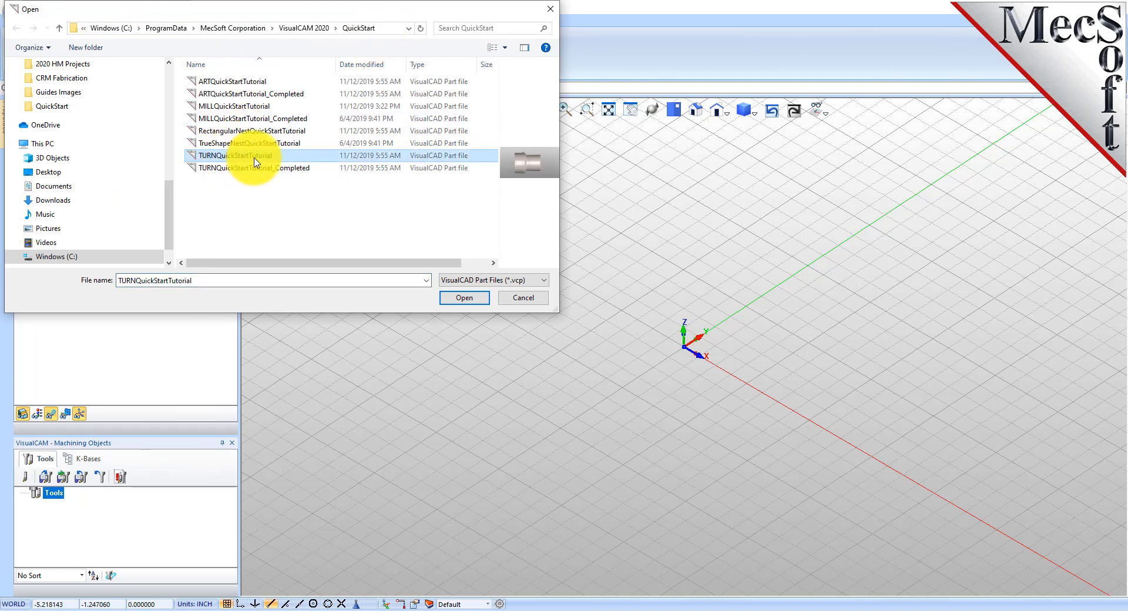
{"action": "left_click", "coordinate": [464, 298]}
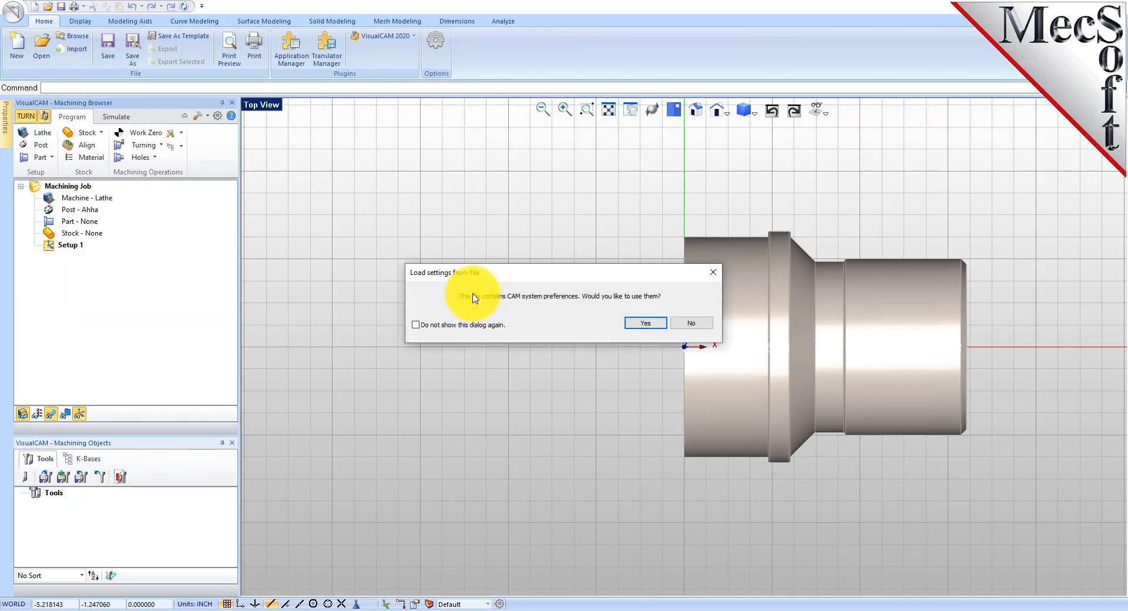
{"action": "left_click", "coordinate": [645, 323]}
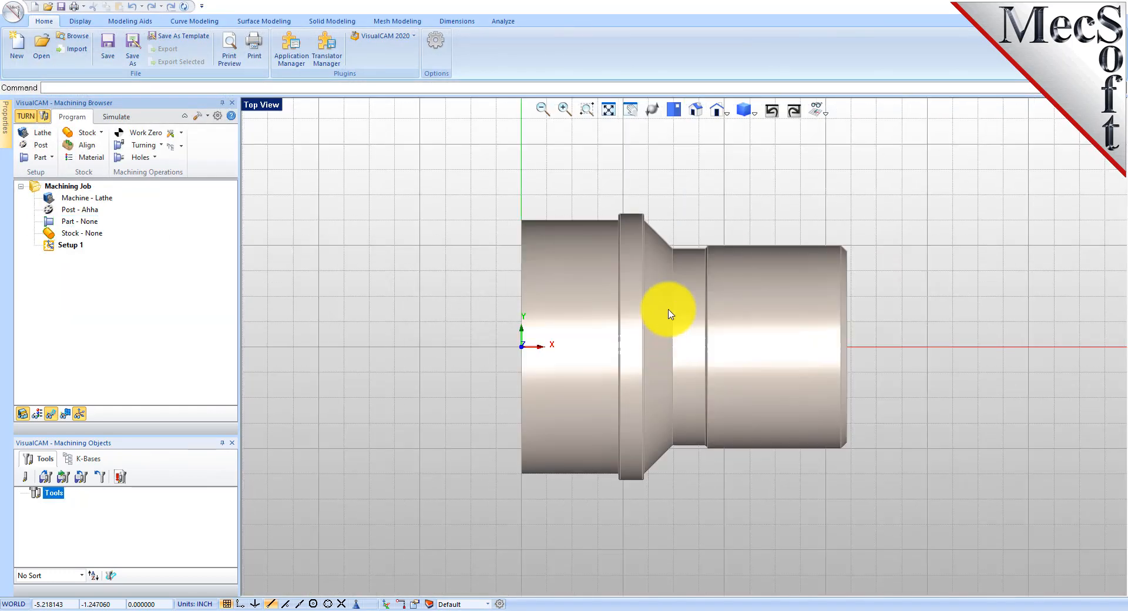
{"action": "left_click", "coordinate": [697, 114]}
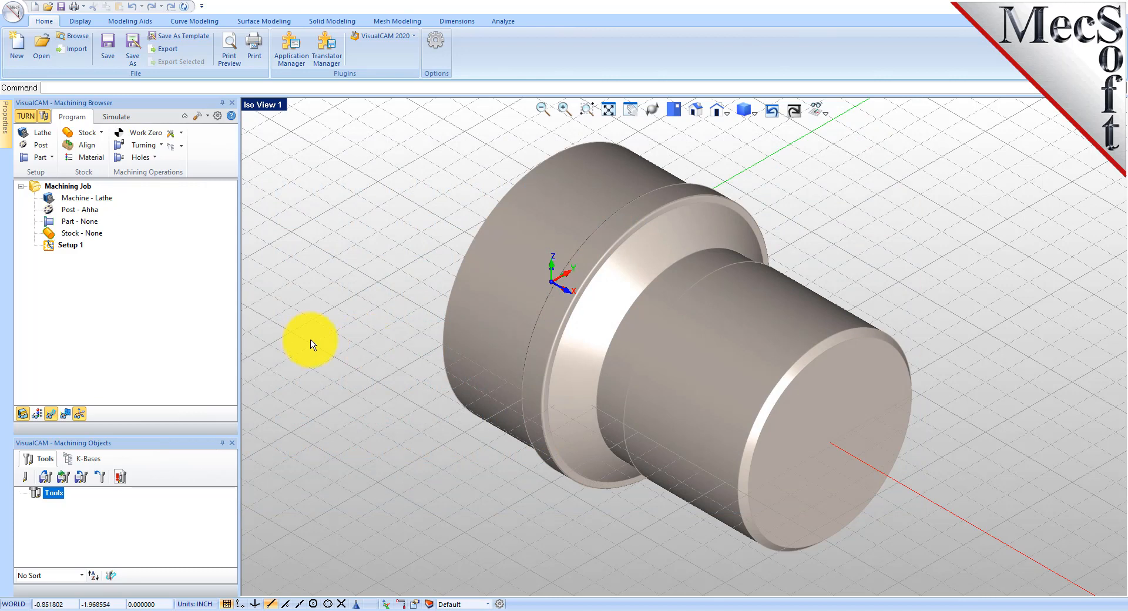
Set the lathe's maximum RPM to 10000 in the turning machine setup and select the machine entry in the job.
{"action": "left_click", "coordinate": [48, 138]}
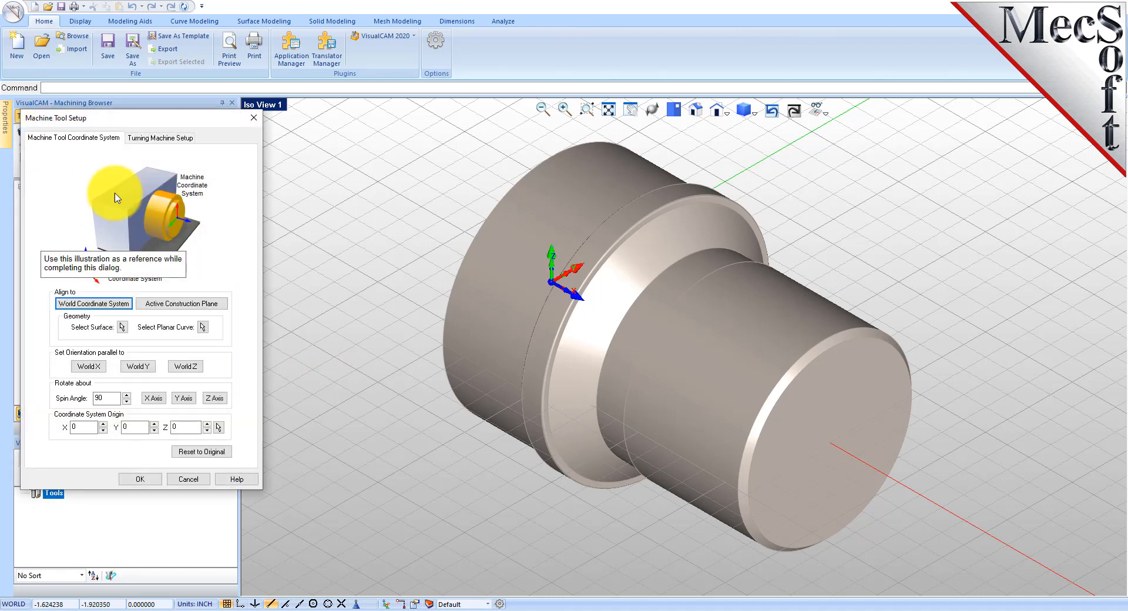
{"action": "left_click", "coordinate": [165, 138]}
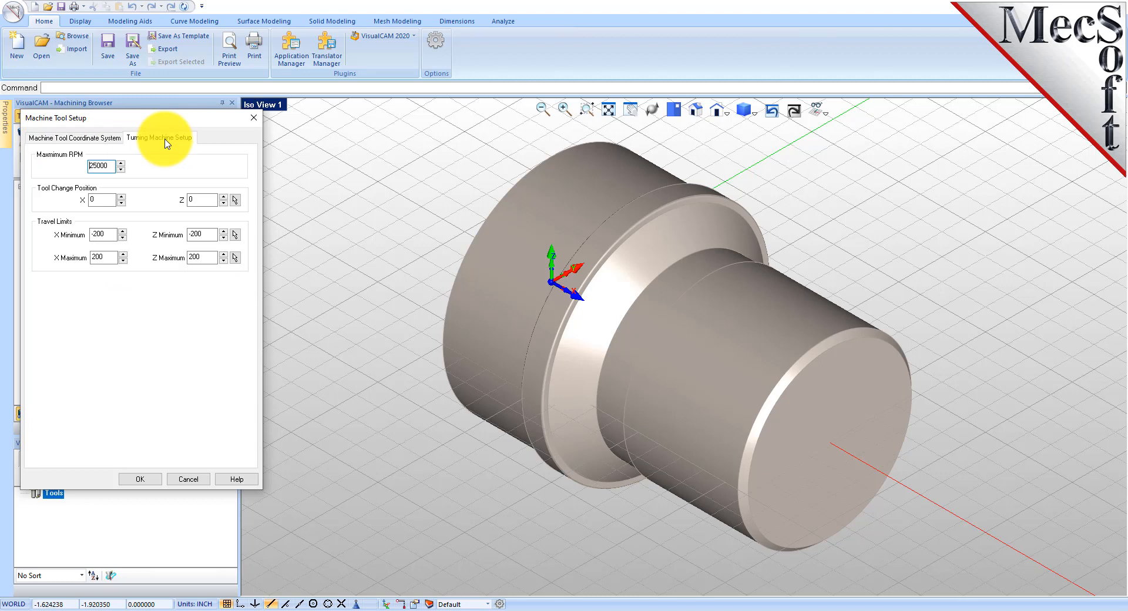
{"action": "left_click_drag", "start_coordinate": [113, 169], "coordinate": [65, 173]}
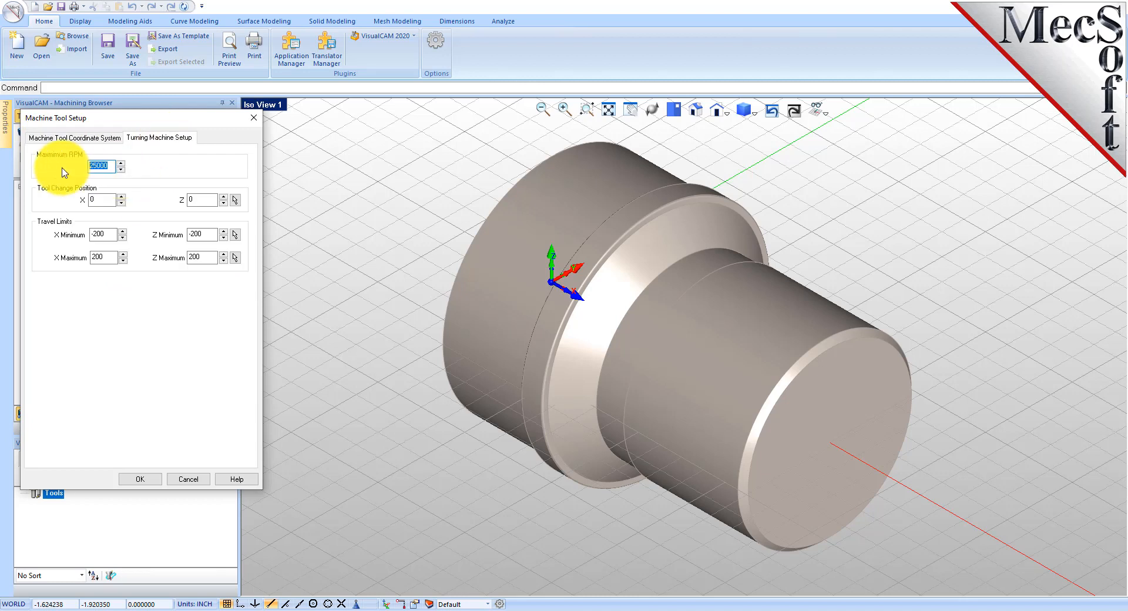
{"action": "type", "text": "10000"}
{"action": "left_click", "coordinate": [141, 479]}
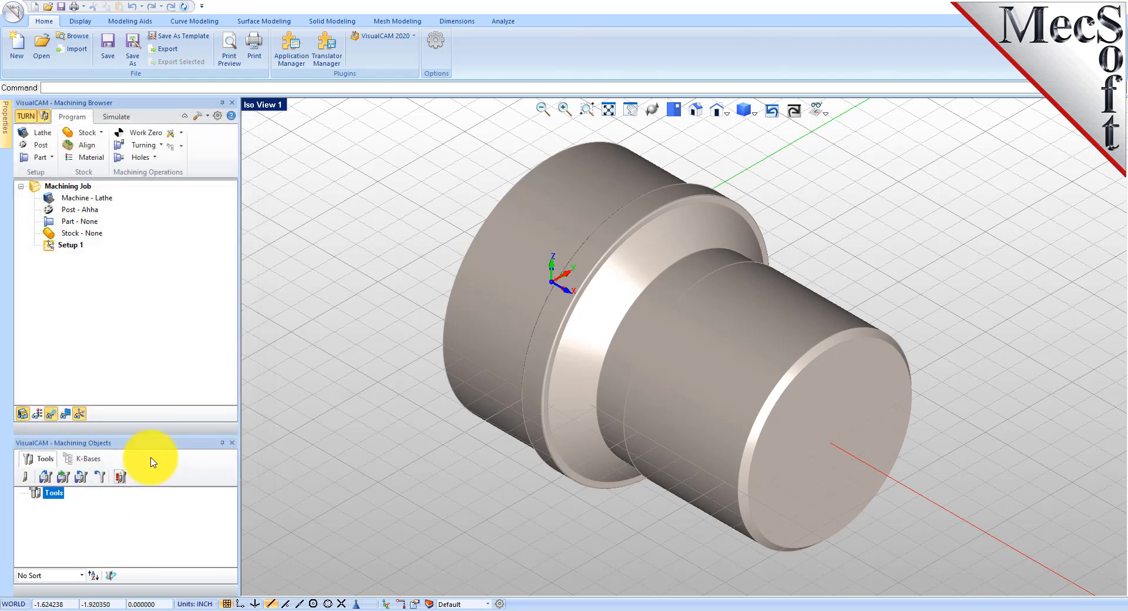
{"action": "left_click", "coordinate": [76, 198]}
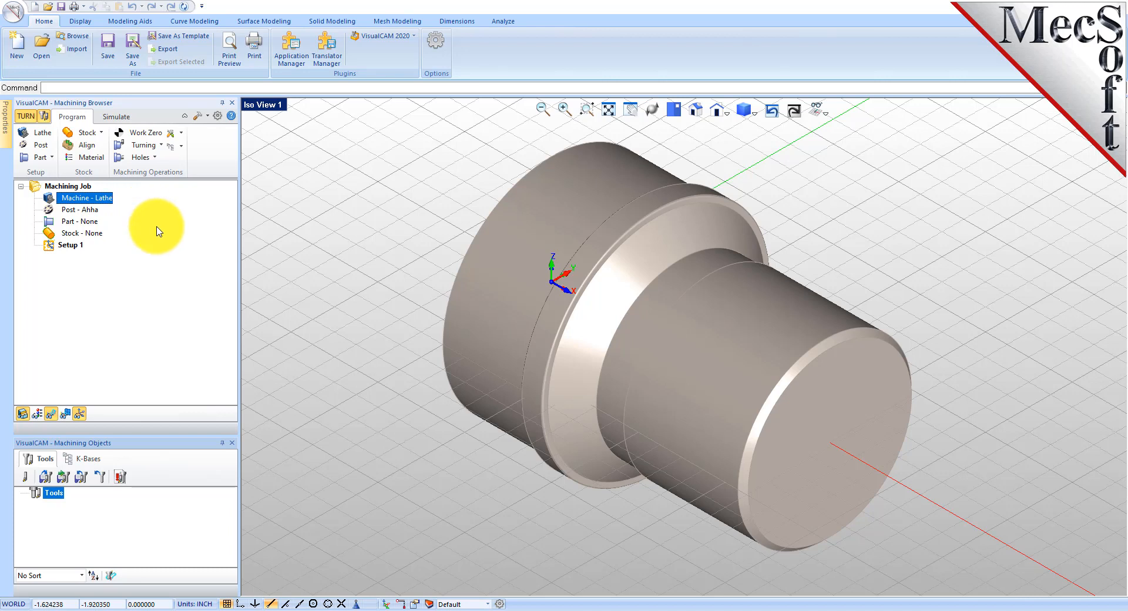
Set the job's current post processor to Fanuc and review the available posted file extensions.
{"action": "left_click", "coordinate": [41, 147]}
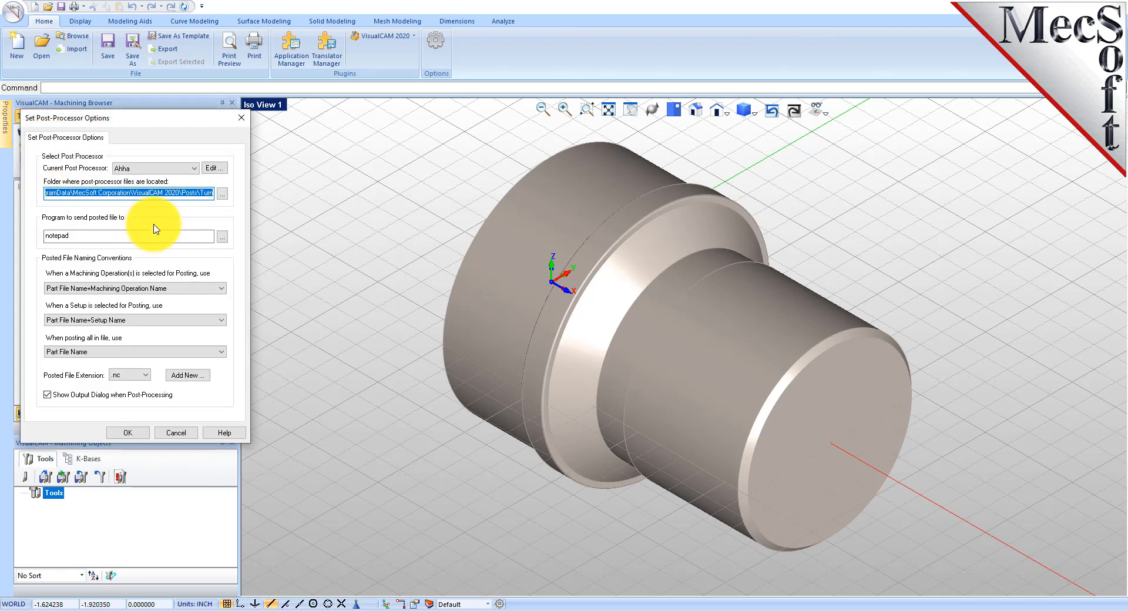
{"action": "left_click", "coordinate": [194, 168]}
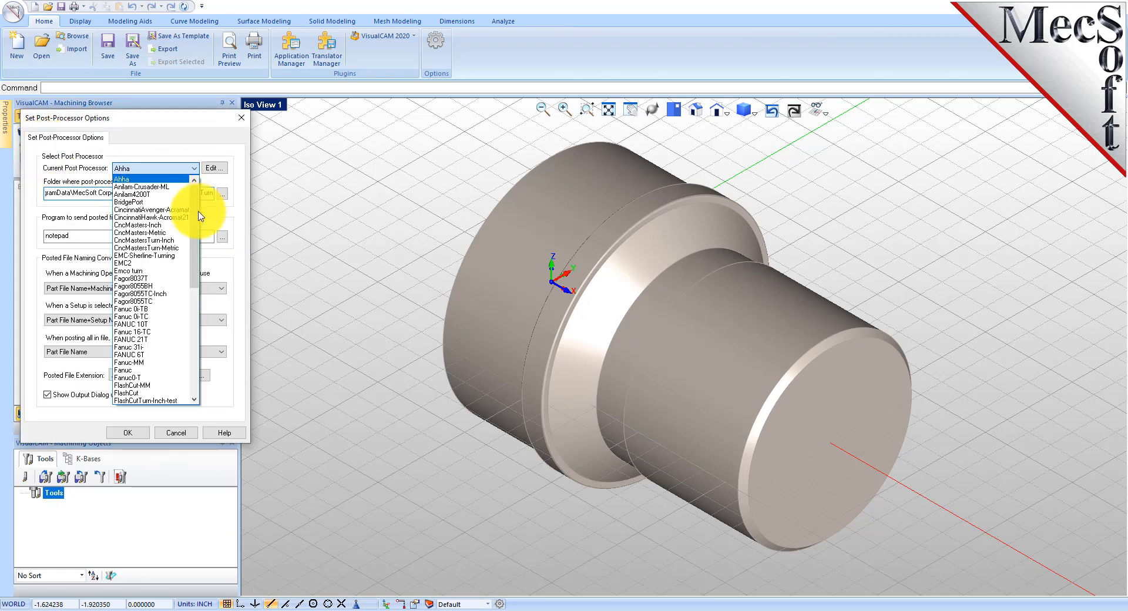
{"action": "scroll", "coordinate": [195, 240], "scroll_direction": "down", "scroll_amount": 5}
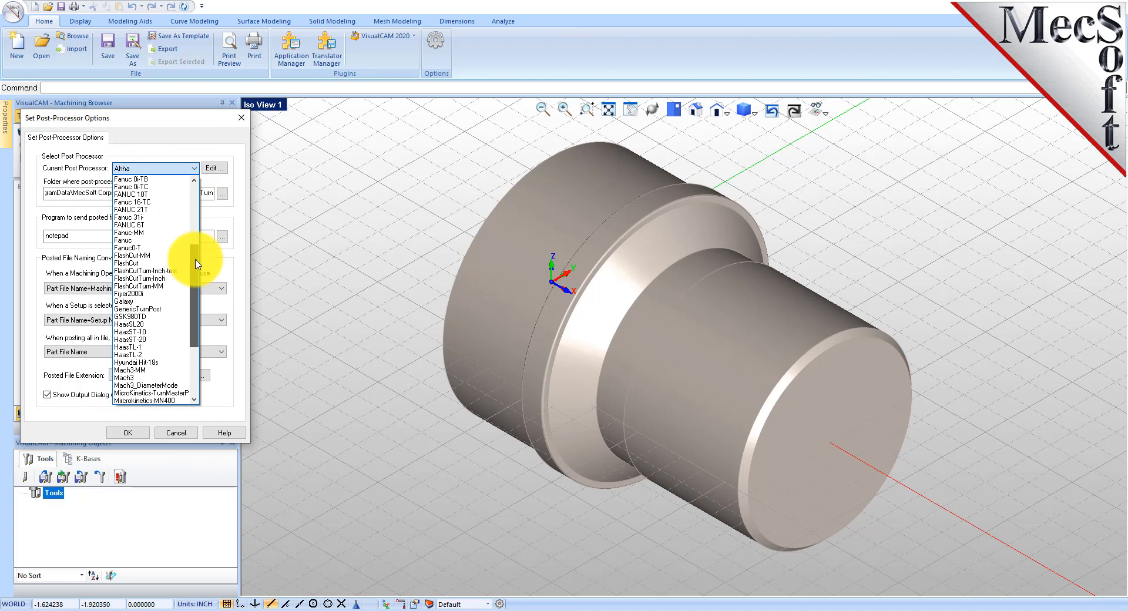
{"action": "left_click", "coordinate": [127, 240]}
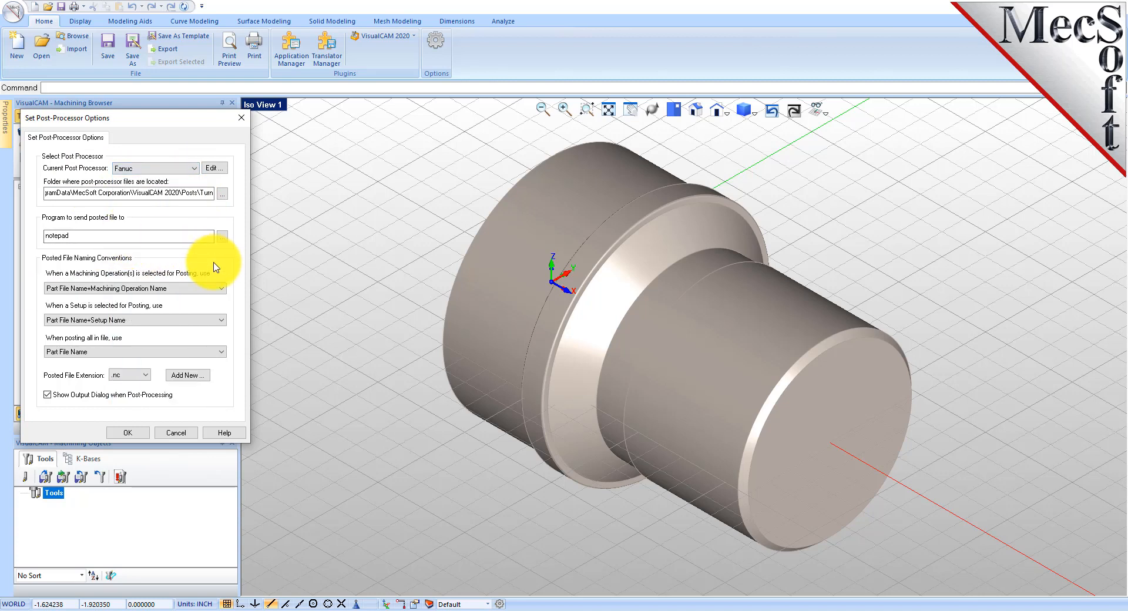
{"action": "left_click", "coordinate": [148, 378]}
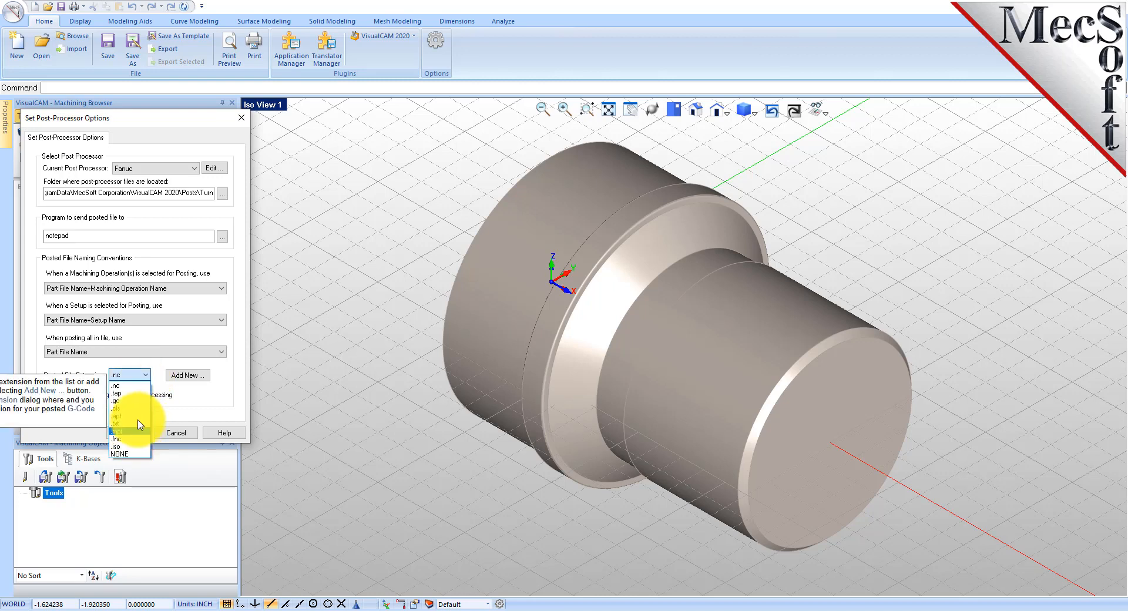
{"action": "left_click", "coordinate": [160, 434]}
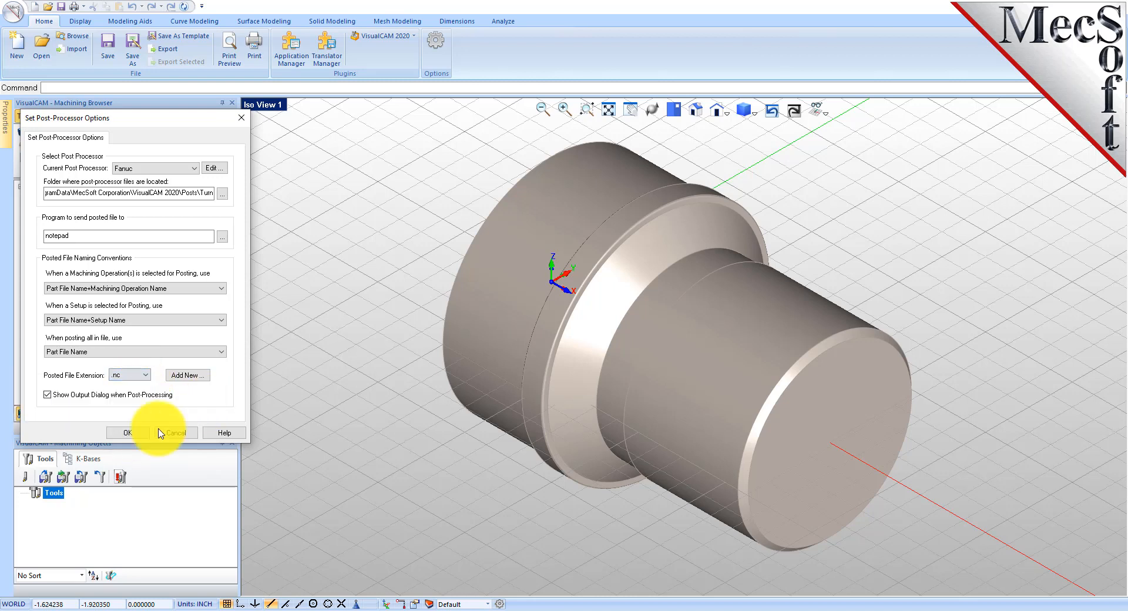
{"action": "left_click", "coordinate": [128, 433]}
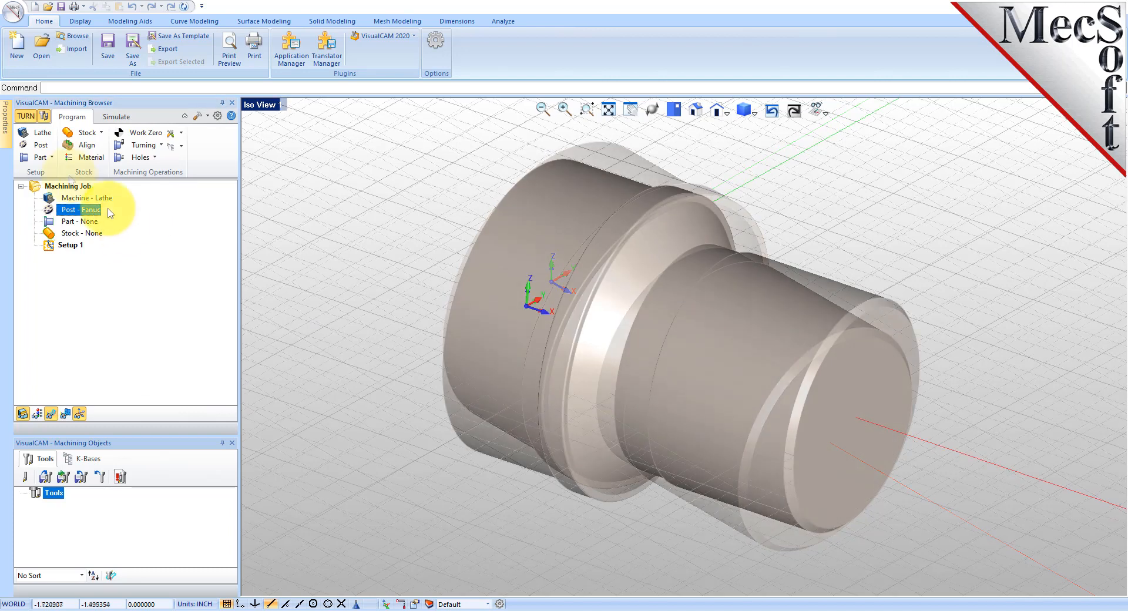
Define the turn part geometry by selecting the whole shaft model as the part solid/surface and save it.
{"action": "left_click", "coordinate": [51, 158]}
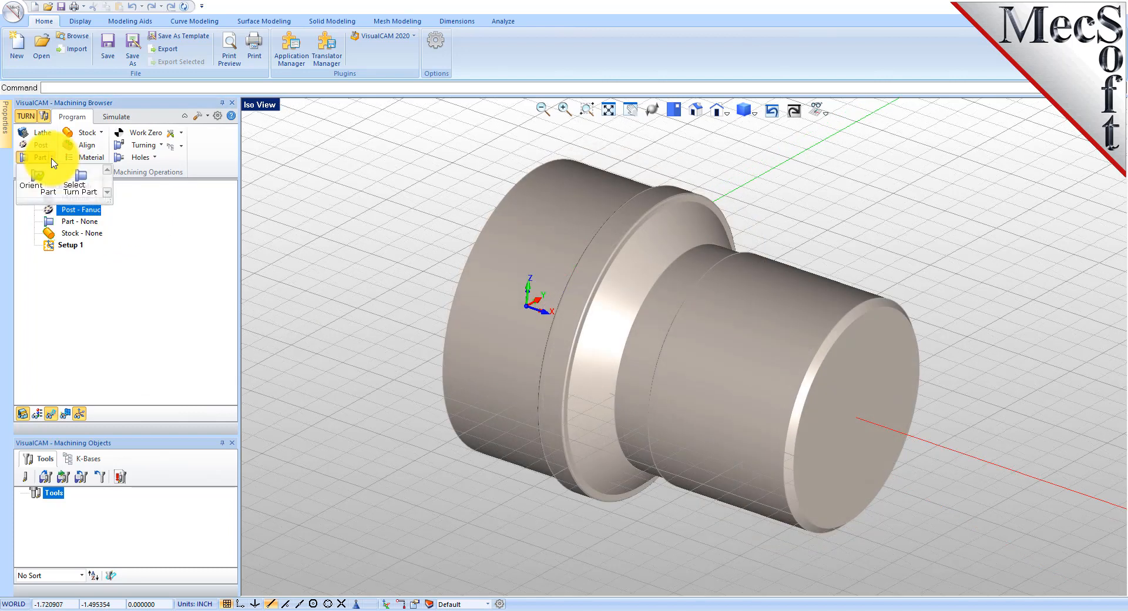
{"action": "left_click", "coordinate": [86, 189]}
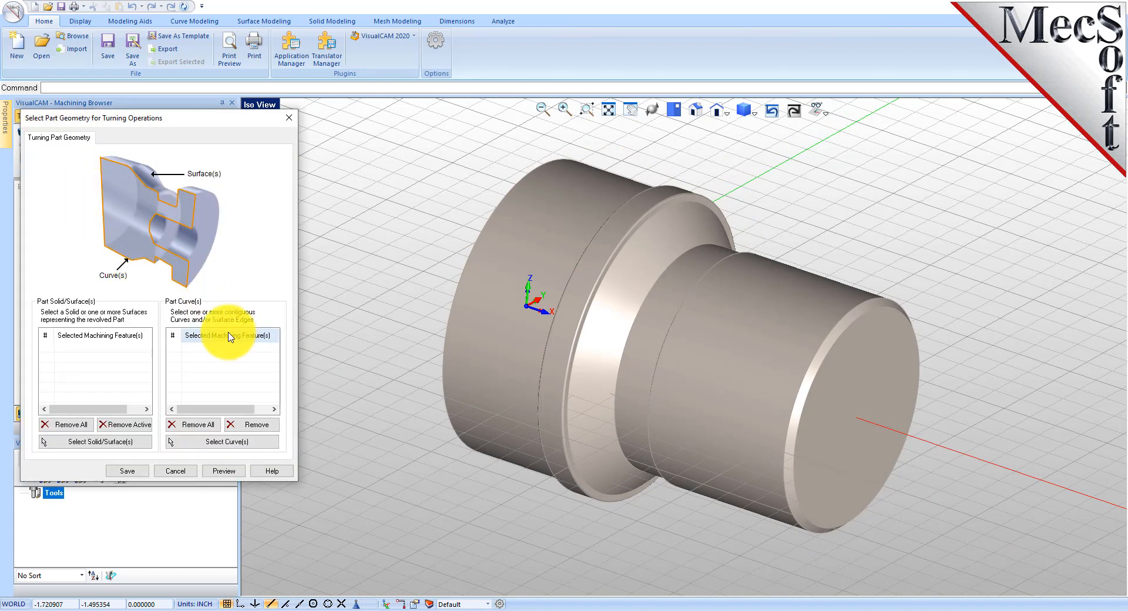
{"action": "left_click", "coordinate": [119, 447]}
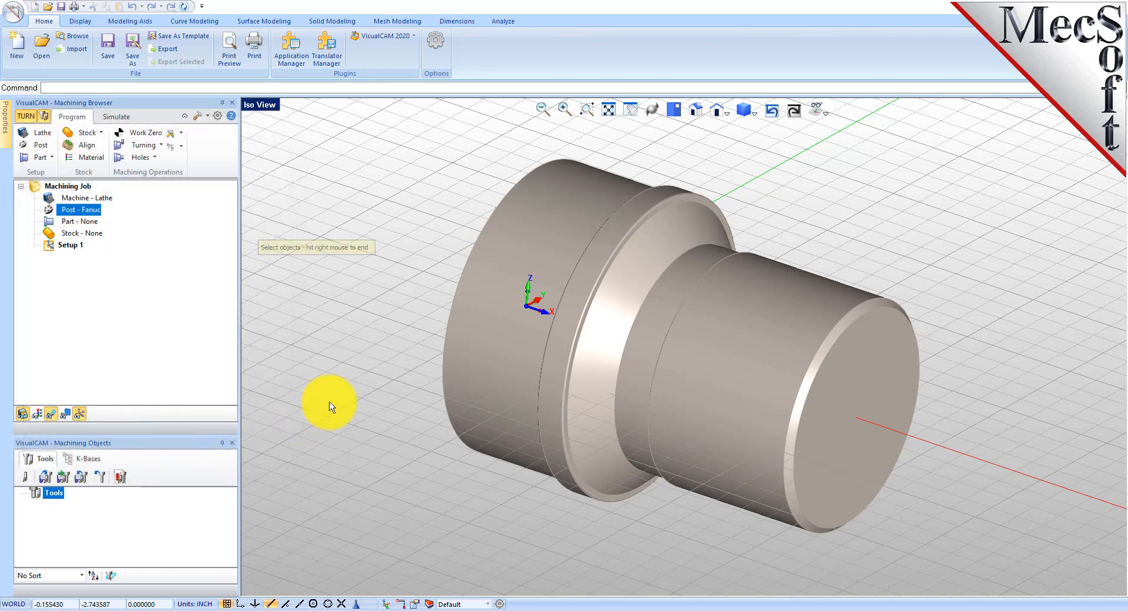
{"action": "scroll", "coordinate": [403, 401], "scroll_direction": "down", "scroll_amount": 1}
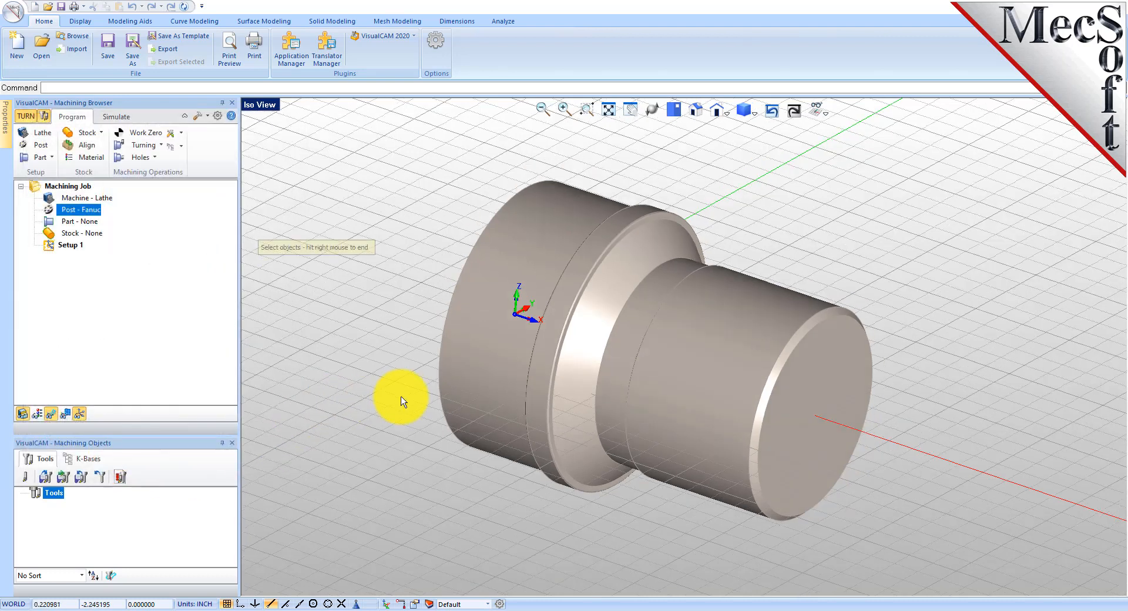
{"action": "left_click_drag", "start_coordinate": [381, 538], "coordinate": [914, 166]}
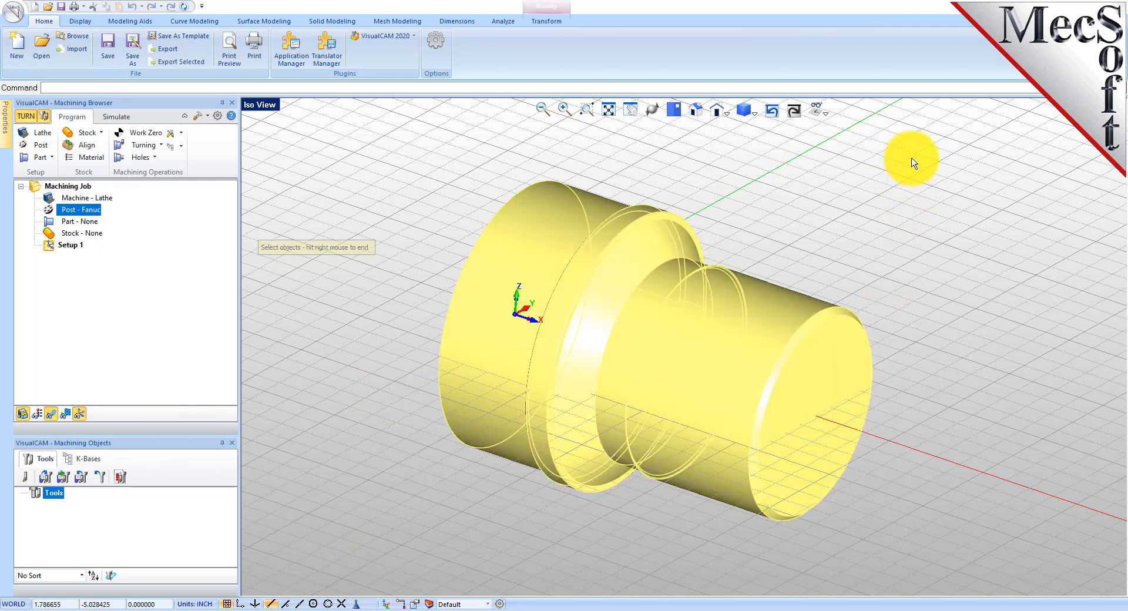
{"action": "right_click", "coordinate": [365, 298]}
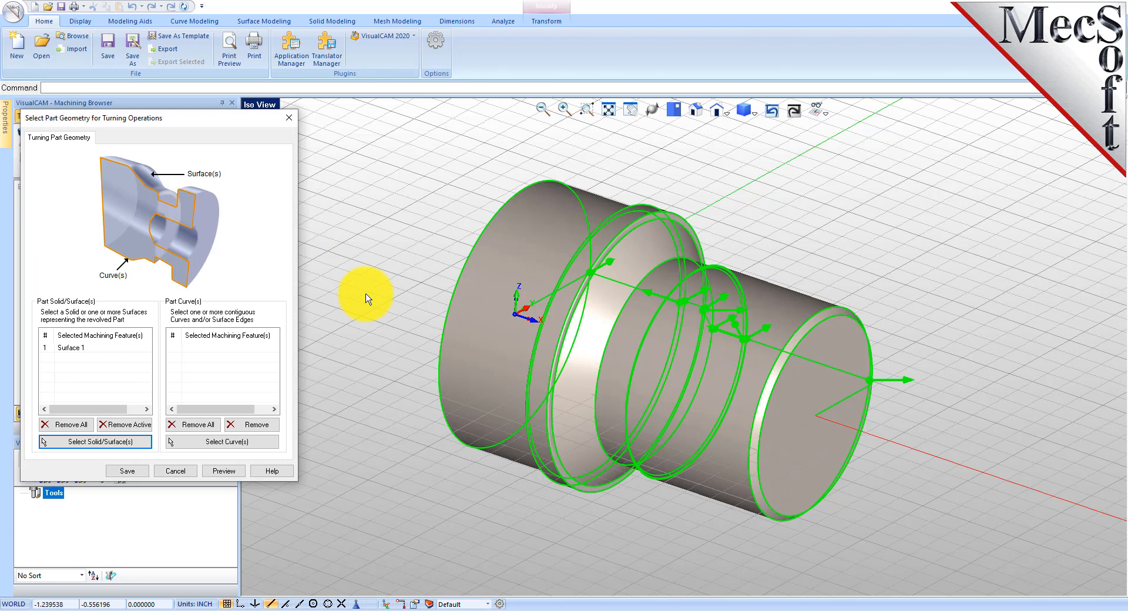
{"action": "left_click", "coordinate": [64, 347]}
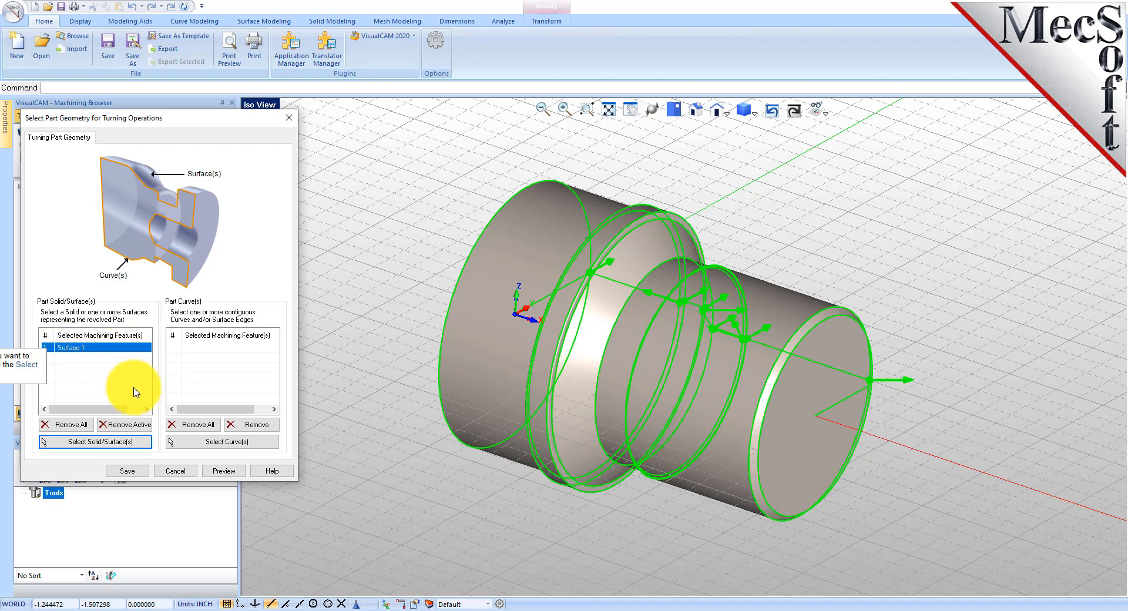
{"action": "left_click_drag", "start_coordinate": [188, 118], "coordinate": [278, 128]}
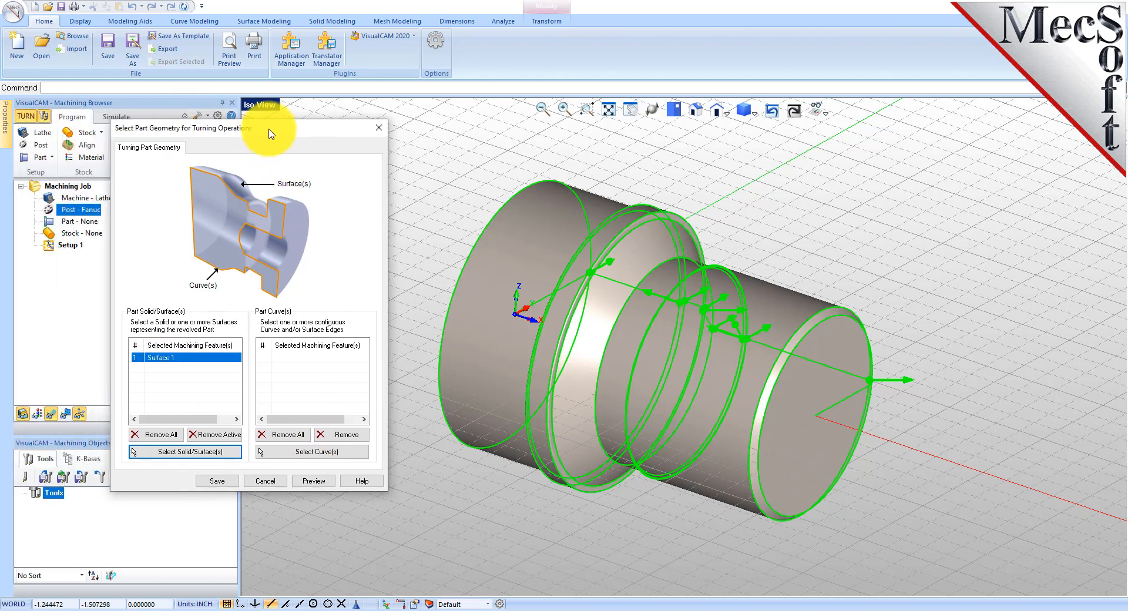
{"action": "left_click", "coordinate": [217, 481]}
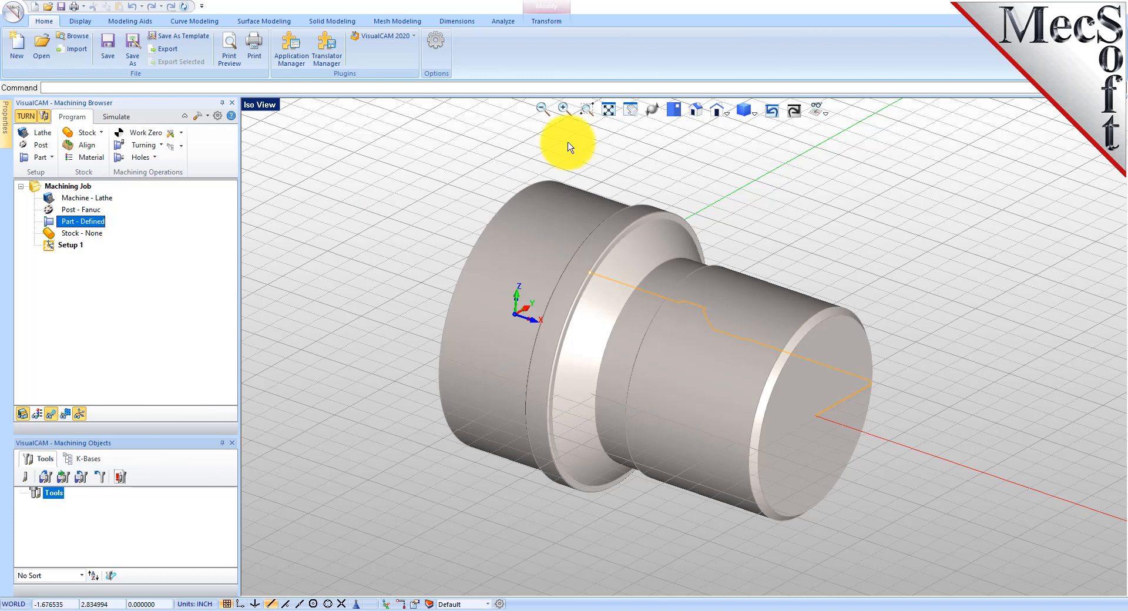
Examine the part's turning profile in the top view and return to the isometric view.
{"action": "left_click", "coordinate": [676, 112]}
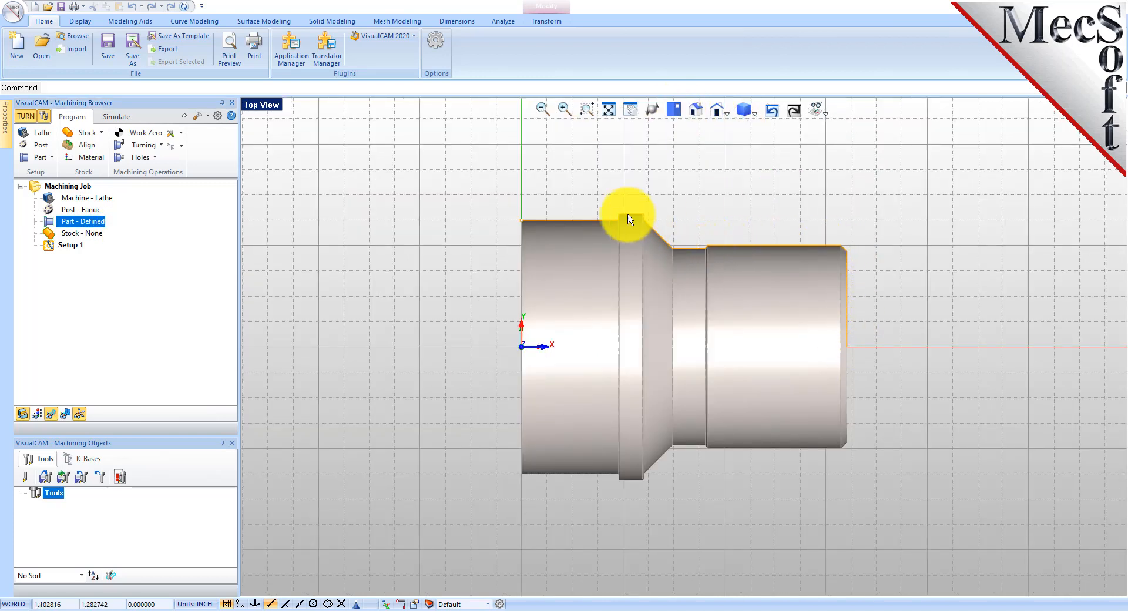
{"action": "left_click", "coordinate": [696, 111]}
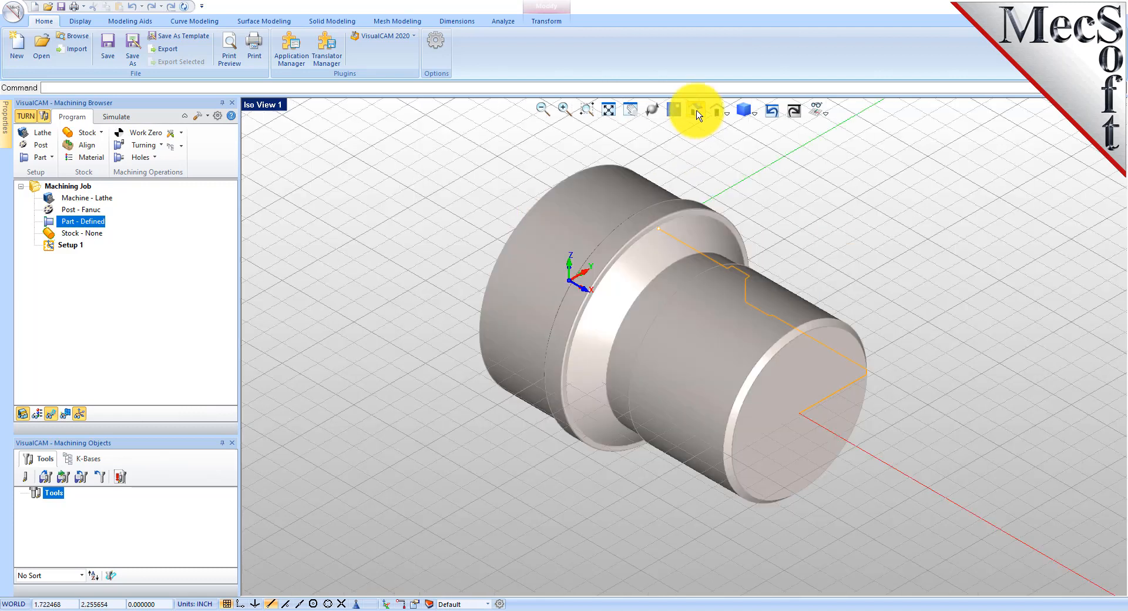
{"action": "scroll", "coordinate": [650, 338], "scroll_direction": "up", "scroll_amount": 2}
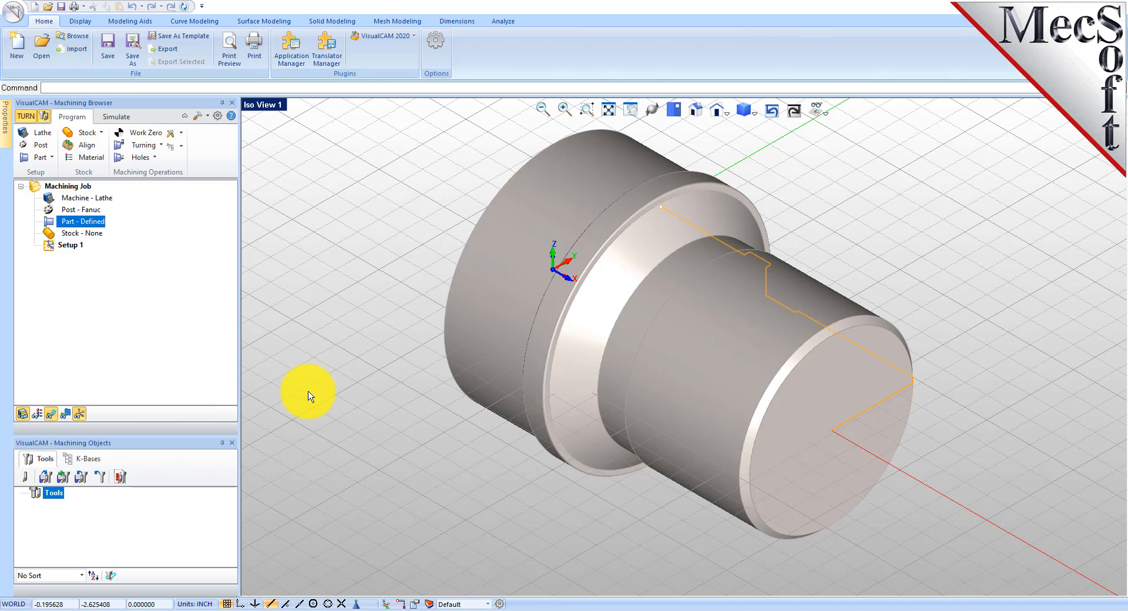
Create a cylindrical stock around the part with an outer radius of 1.5 and an outer length of 3.25.
{"action": "left_click", "coordinate": [94, 133]}
{"action": "left_click", "coordinate": [103, 135]}
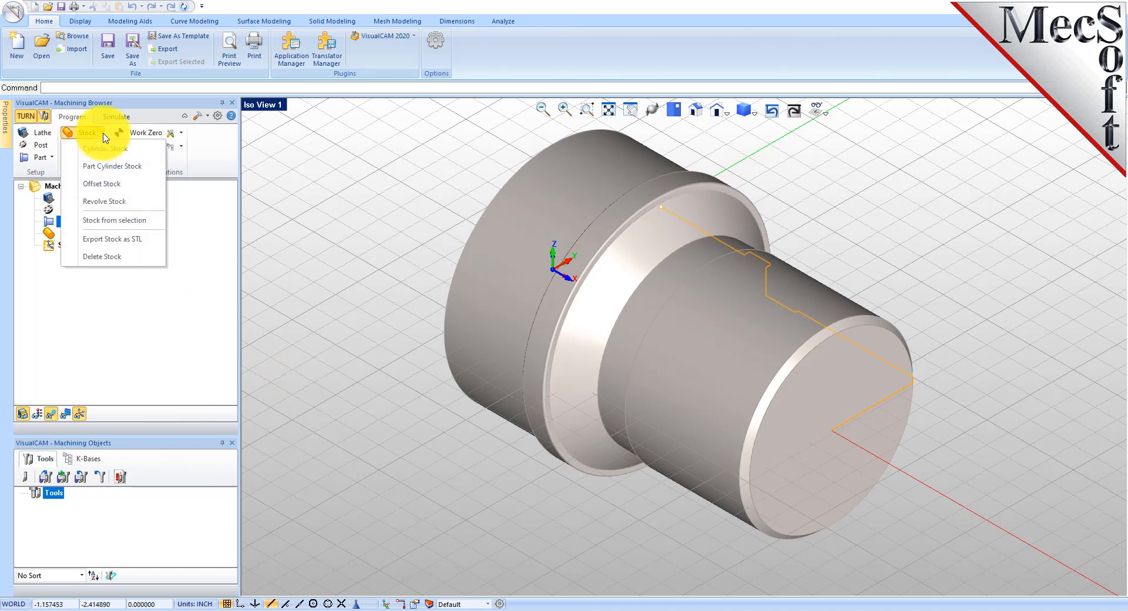
{"action": "left_click", "coordinate": [153, 154]}
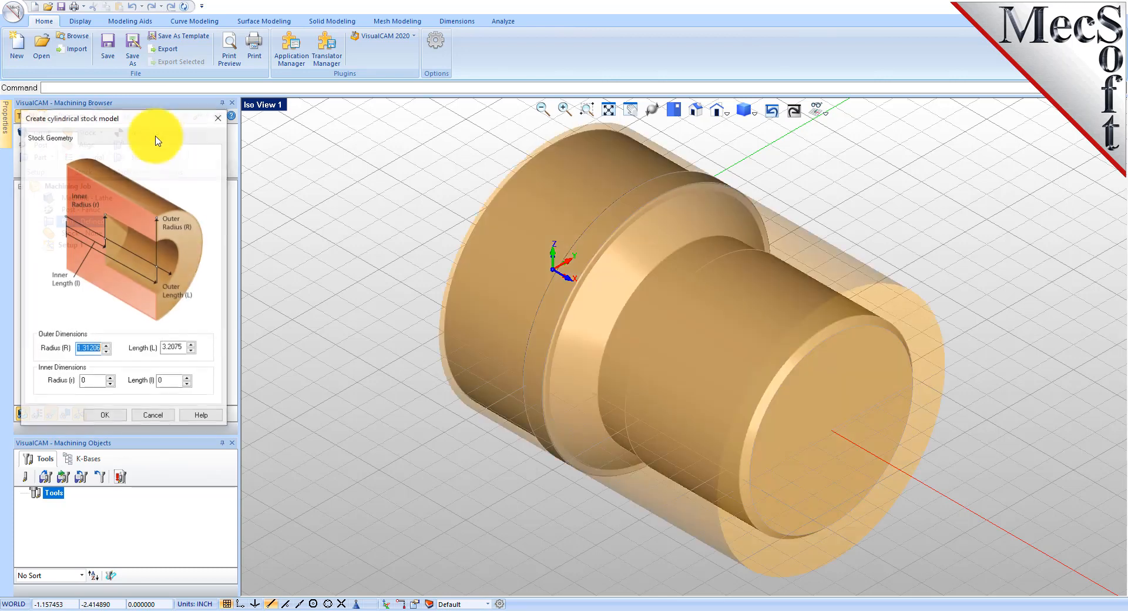
{"action": "left_click_drag", "start_coordinate": [151, 103], "coordinate": [273, 149]}
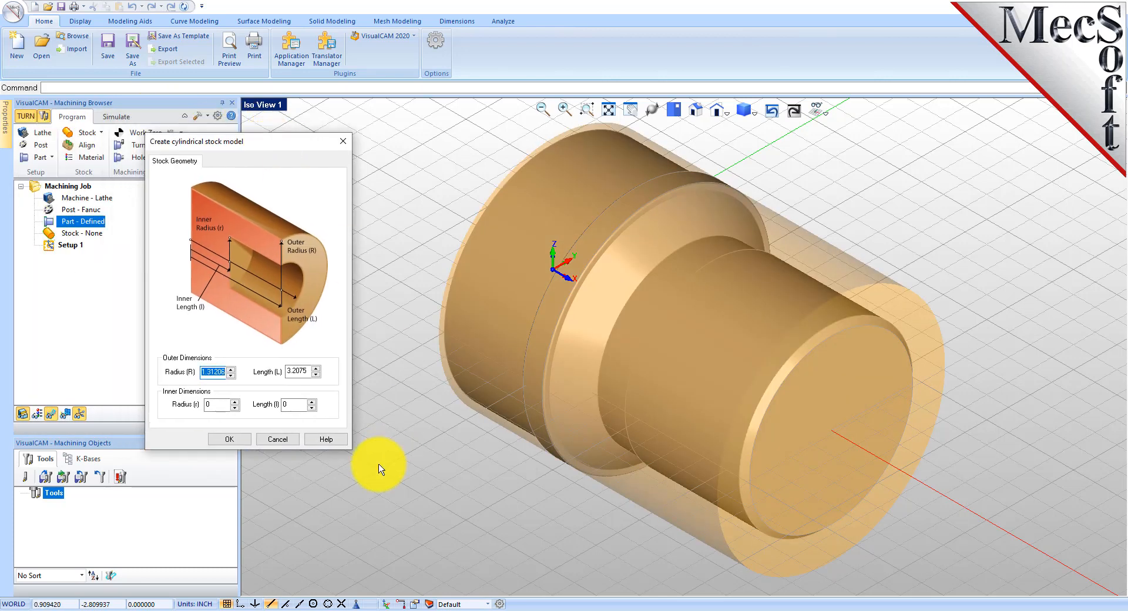
{"action": "left_click", "coordinate": [213, 373]}
{"action": "left_click_drag", "start_coordinate": [202, 372], "coordinate": [249, 373]}
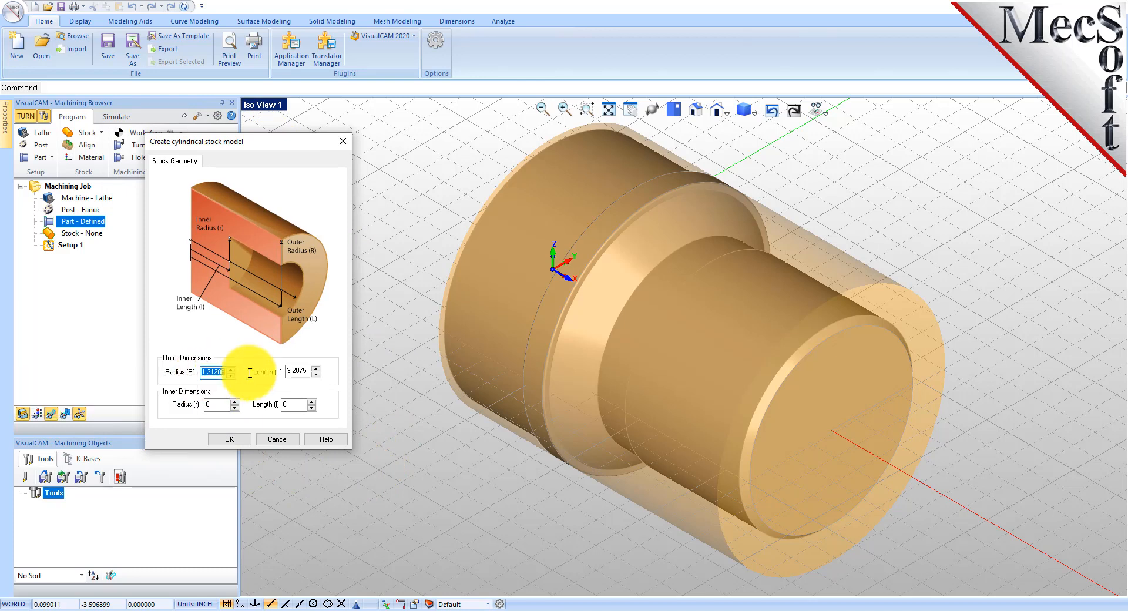
{"action": "type", "text": "1.5"}
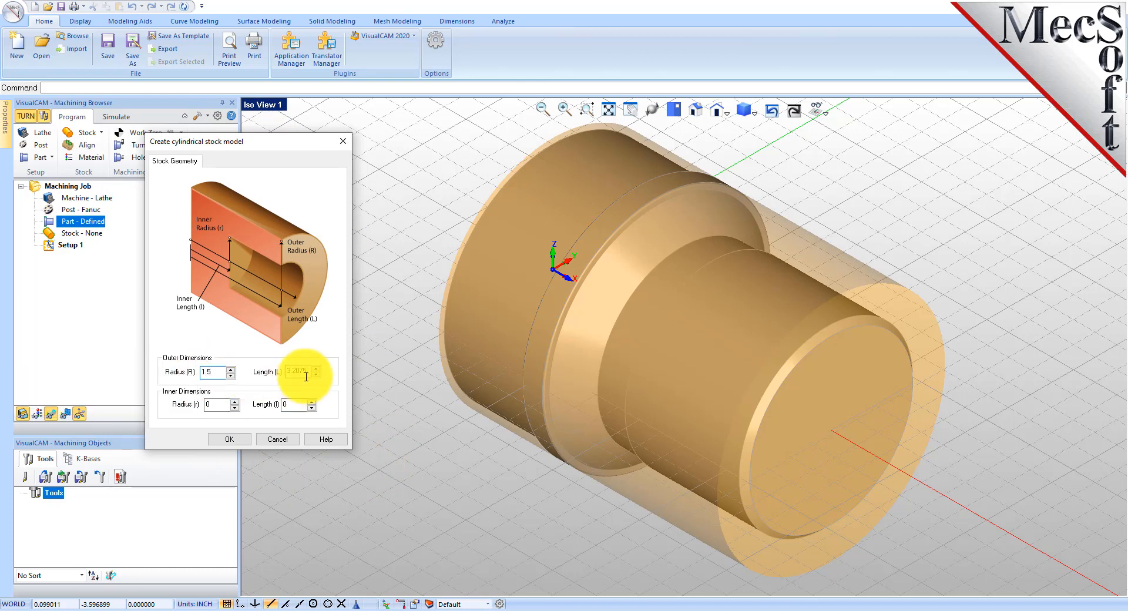
{"action": "left_click_drag", "start_coordinate": [286, 371], "coordinate": [324, 373]}
{"action": "type", "text": "3"}
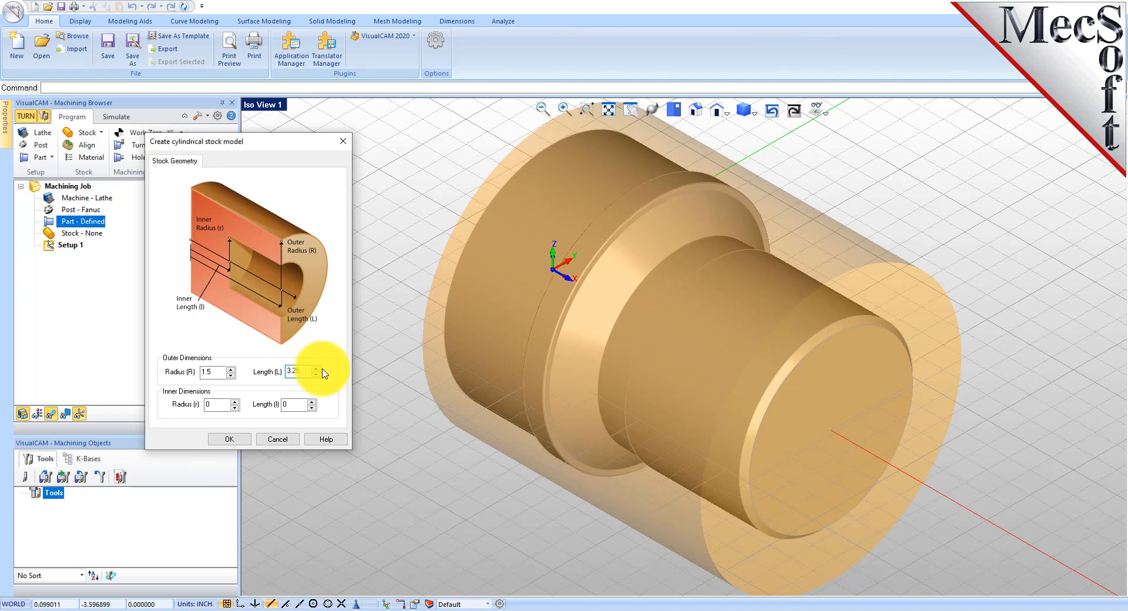
{"action": "left_click", "coordinate": [238, 439]}
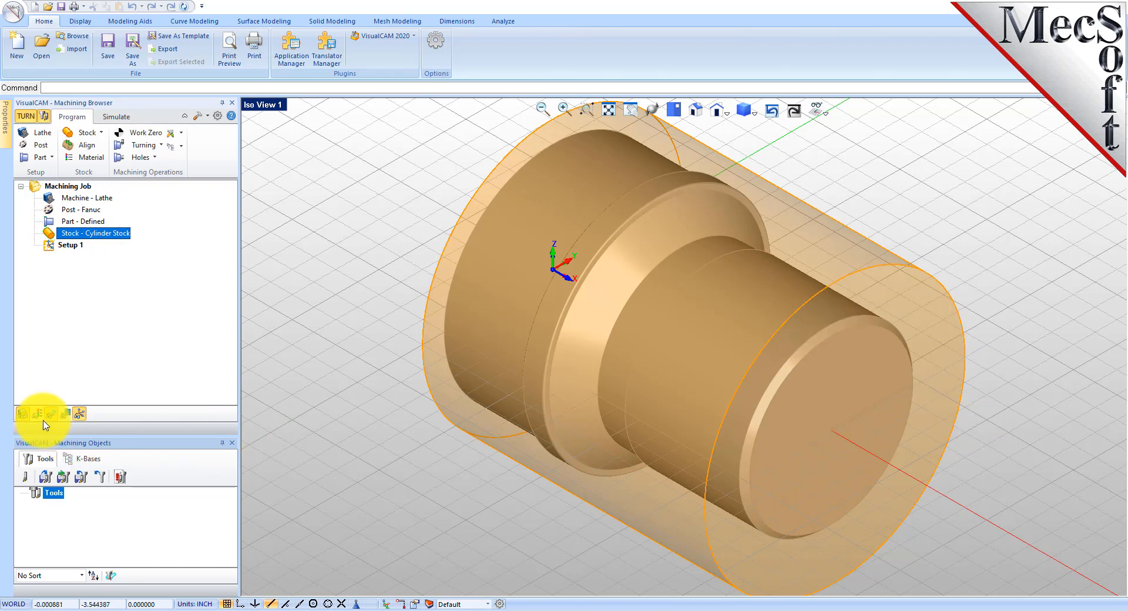
Toggle the stock's visibility to compare the part with and without it, leaving the stock shown.
{"action": "left_click", "coordinate": [23, 415]}
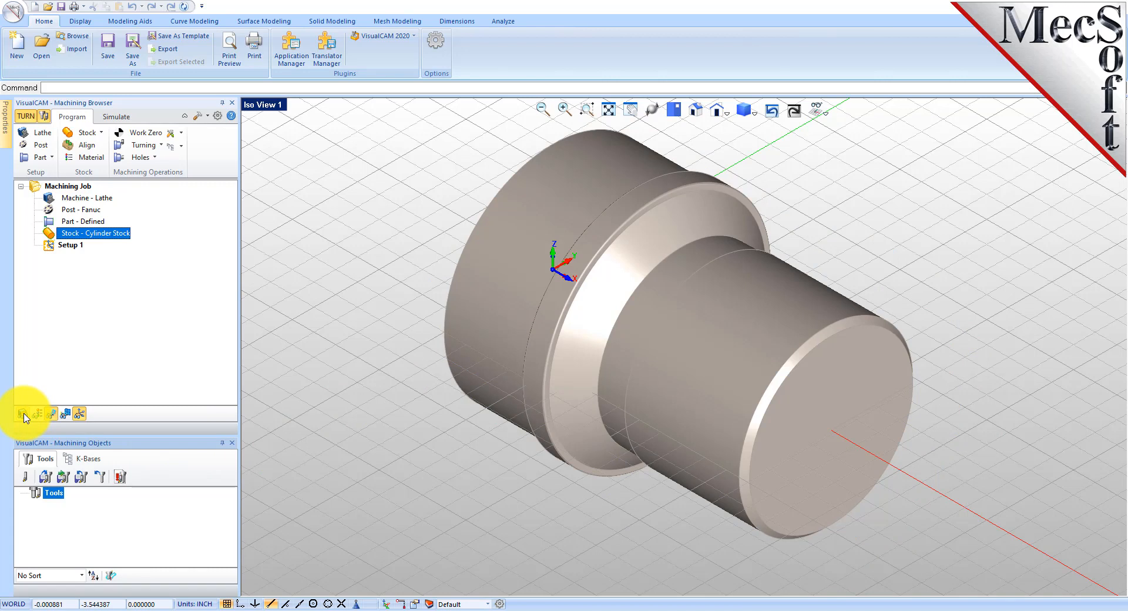
{"action": "left_click", "coordinate": [23, 414]}
{"action": "left_click", "coordinate": [23, 415]}
{"action": "left_click", "coordinate": [23, 415]}
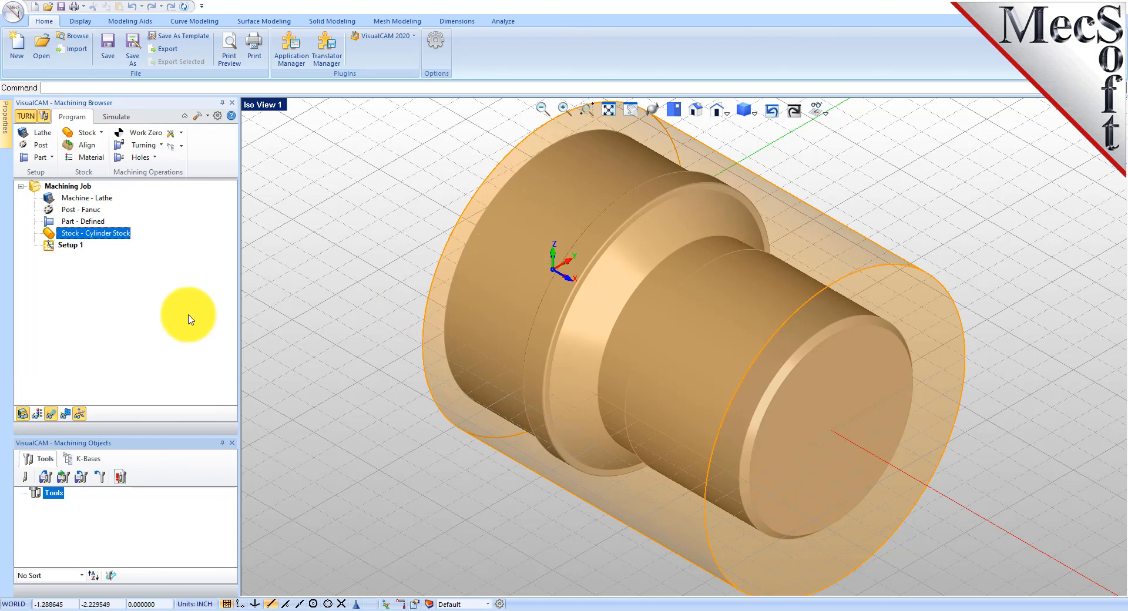
Align the stock about the part with Right Z alignment and assign ALUMINUM - 6061 as the stock material.
{"action": "left_click", "coordinate": [89, 147]}
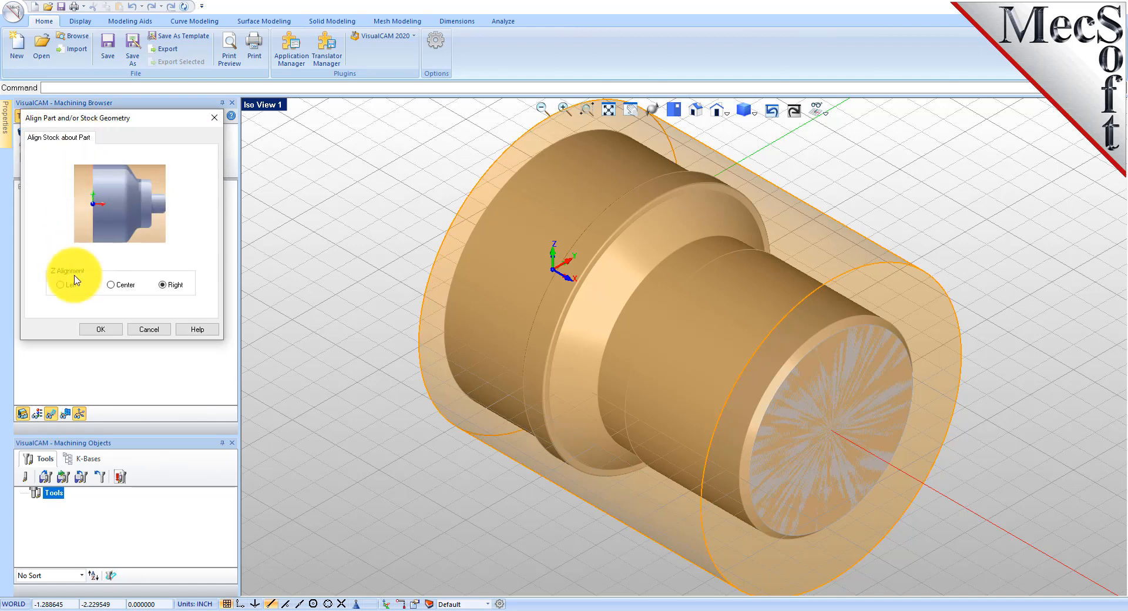
{"action": "left_click", "coordinate": [101, 329]}
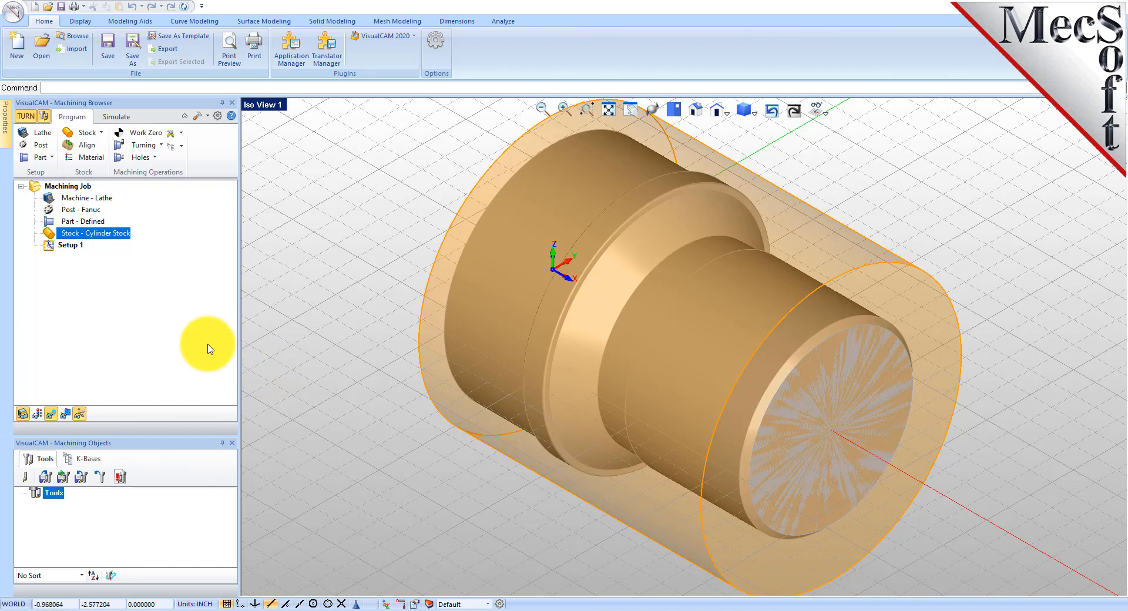
{"action": "left_click", "coordinate": [94, 159]}
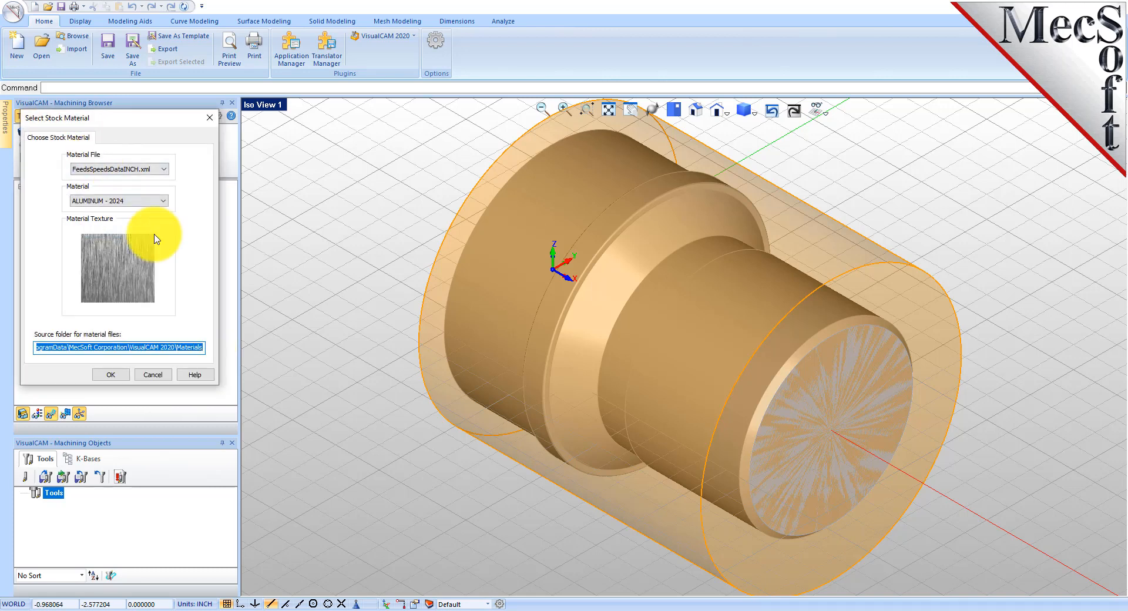
{"action": "left_click", "coordinate": [144, 201]}
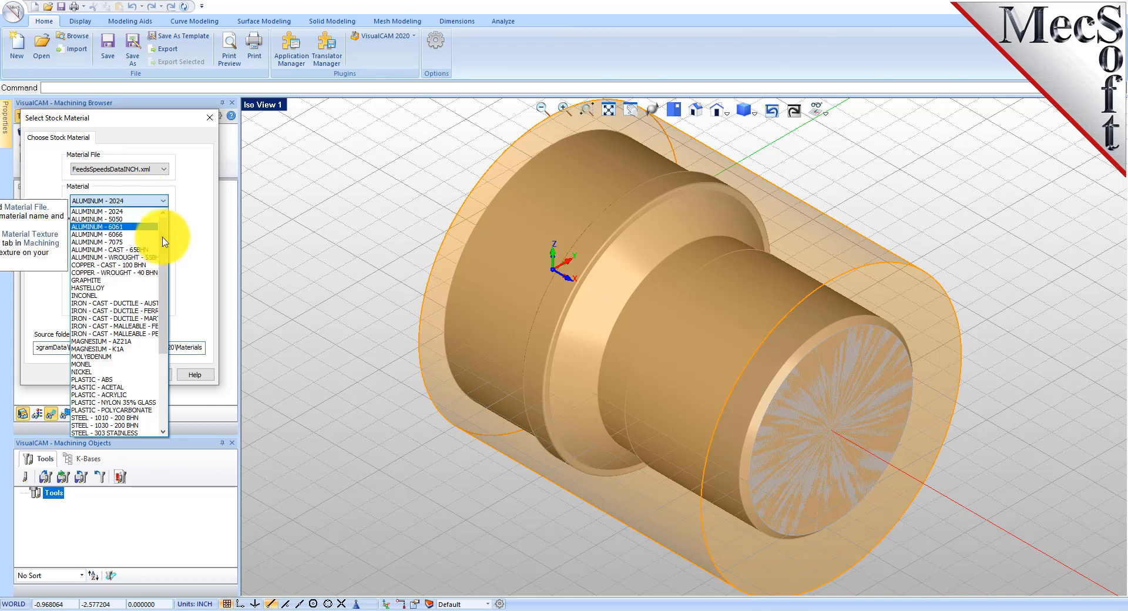
{"action": "left_click", "coordinate": [111, 227]}
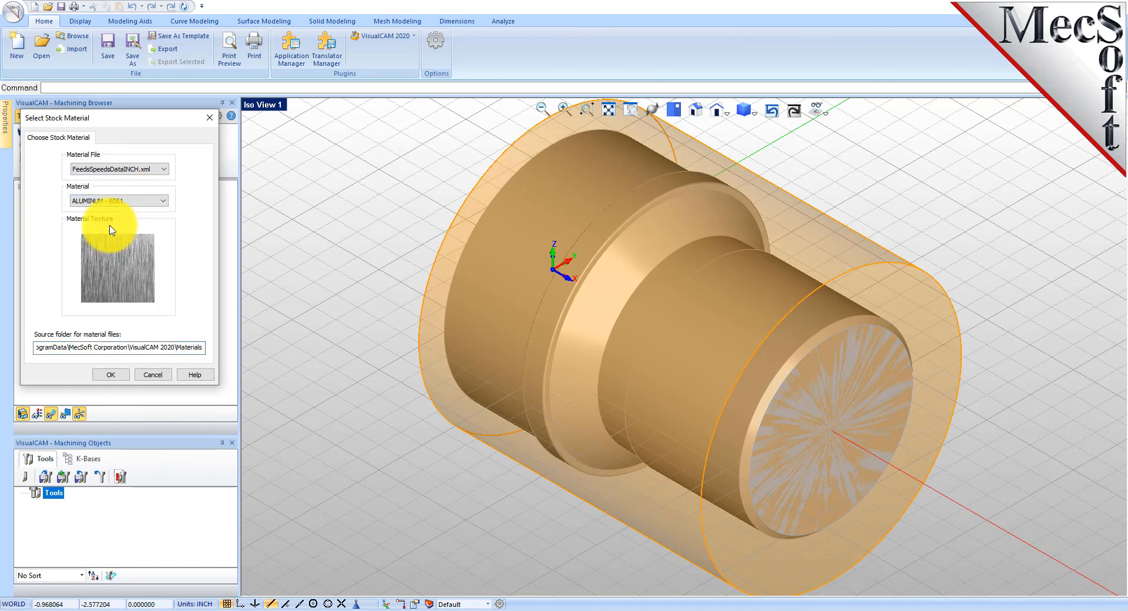
{"action": "left_click", "coordinate": [112, 374]}
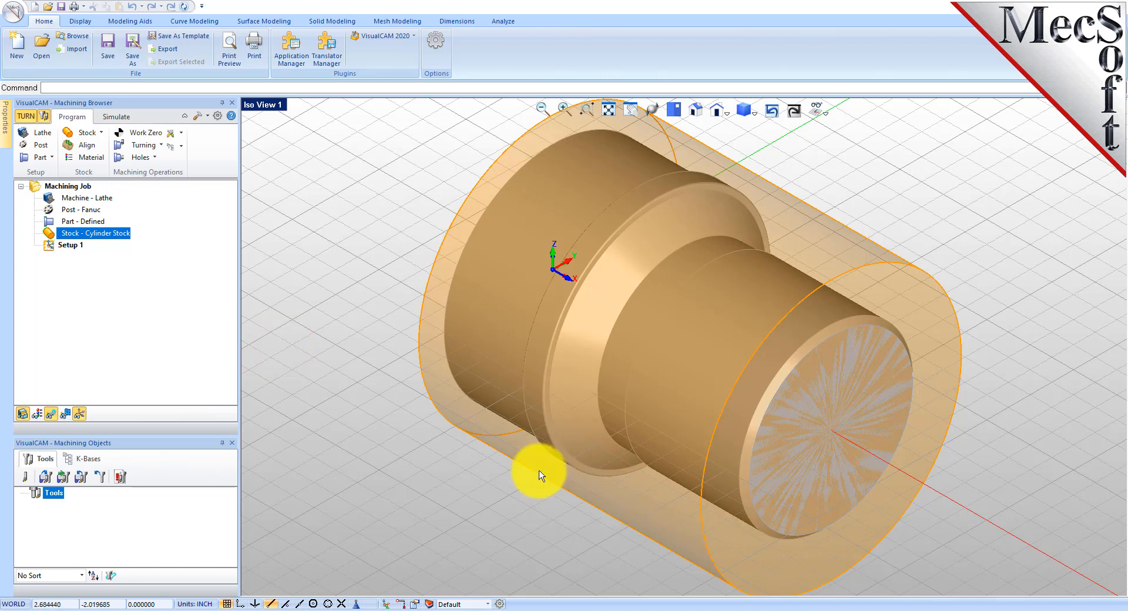
Turn on the material texture display so the part and stock are rendered in the chosen material.
{"action": "left_click", "coordinate": [38, 415]}
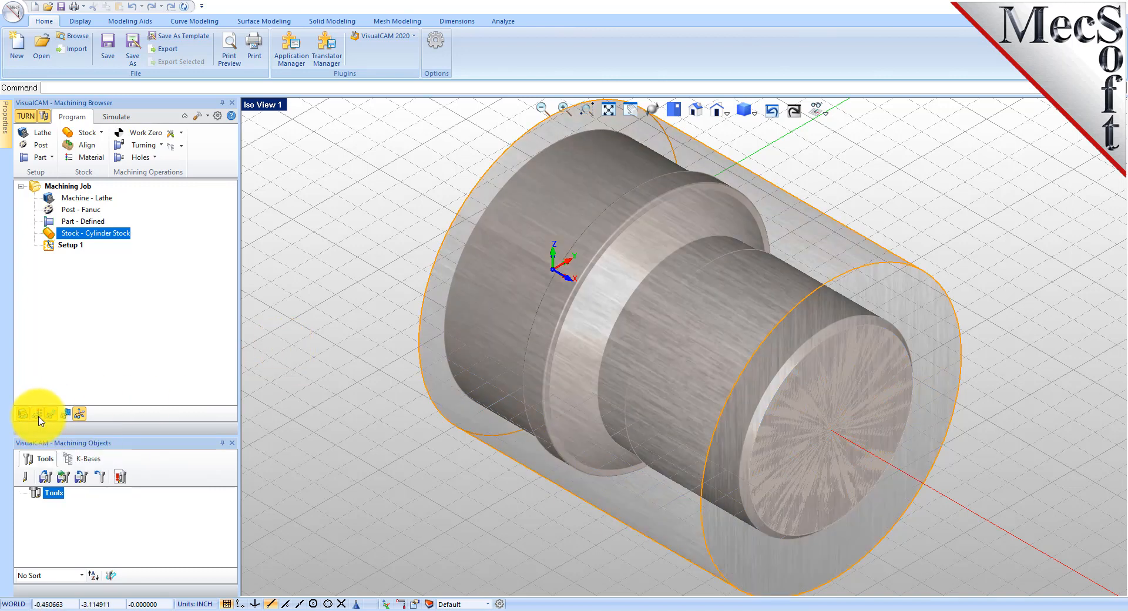
{"action": "left_click", "coordinate": [39, 418]}
{"action": "left_click", "coordinate": [39, 417]}
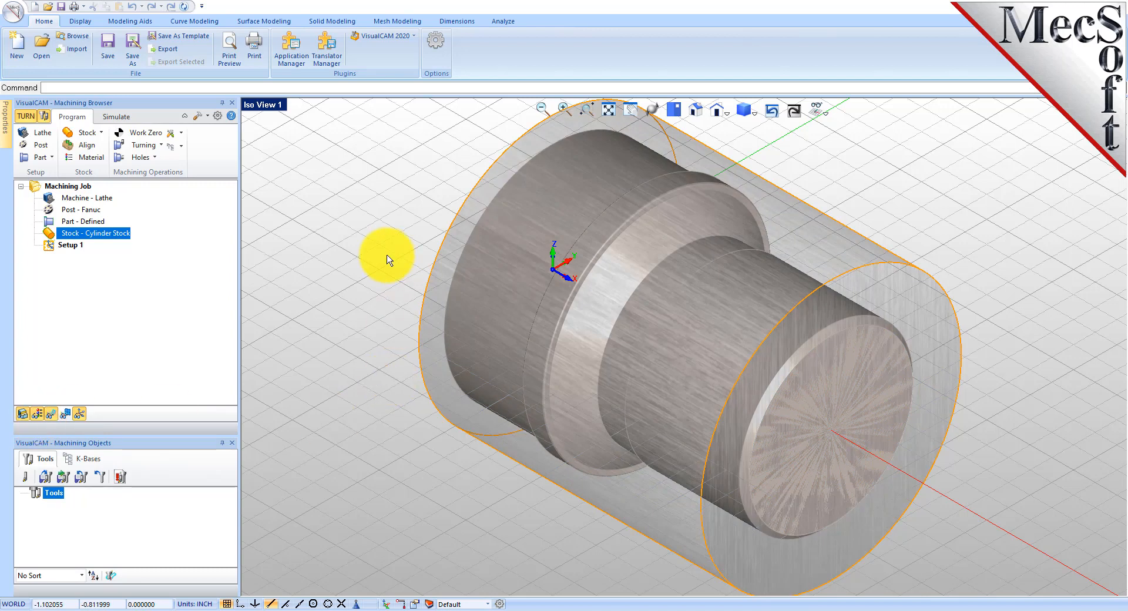
{"action": "scroll", "coordinate": [655, 312], "scroll_direction": "down", "scroll_amount": 4}
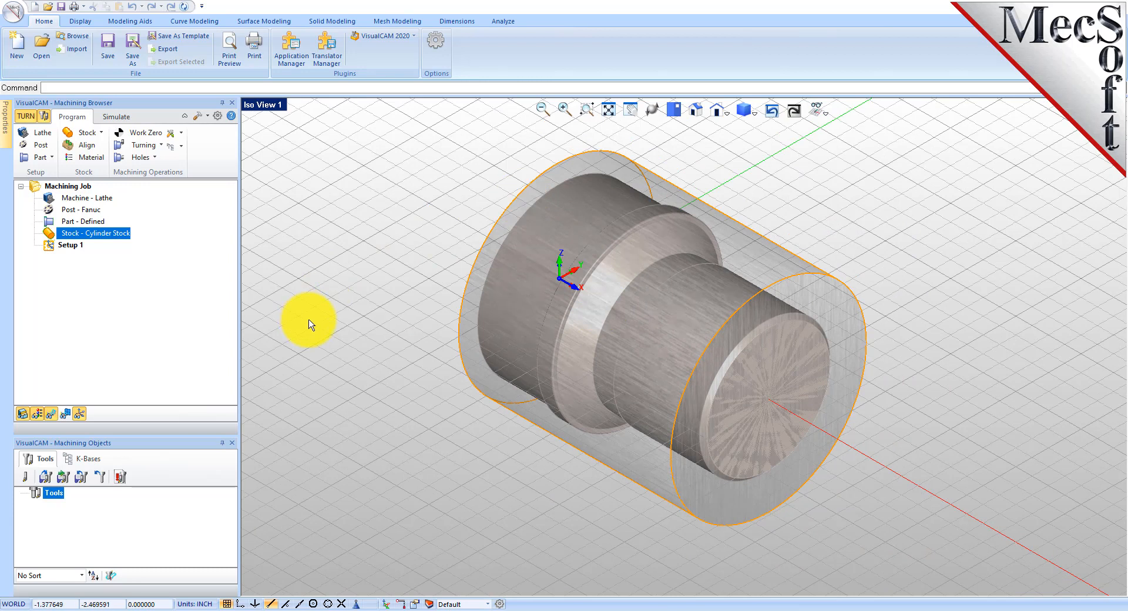
Select Setup 1 and toggle the machine coordinate system display to compare it with the world axes.
{"action": "left_click", "coordinate": [69, 245]}
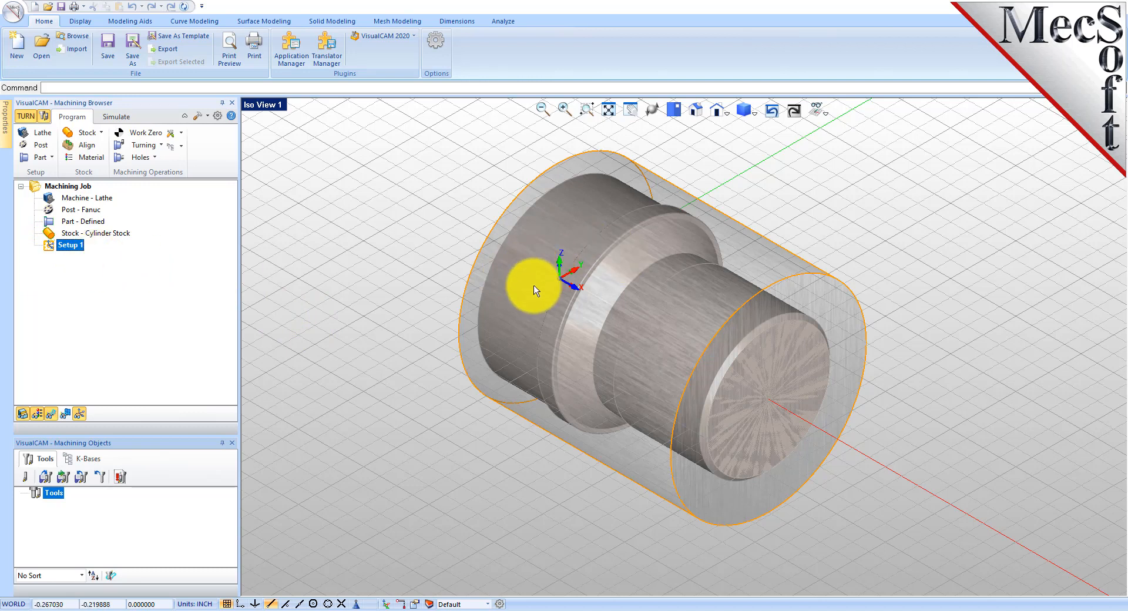
{"action": "left_click", "coordinate": [78, 414]}
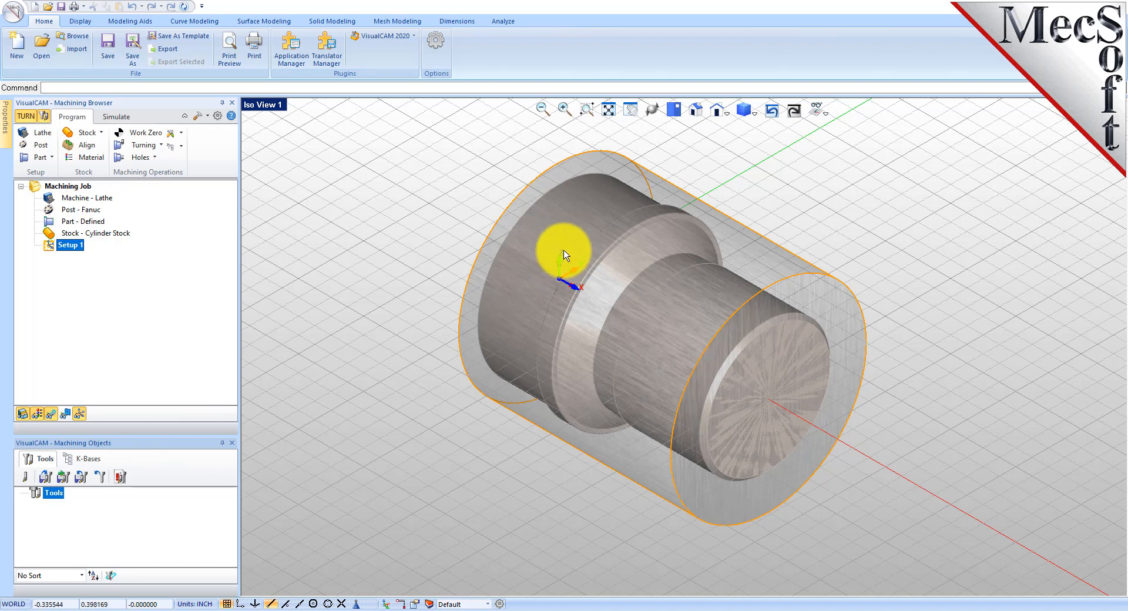
{"action": "left_click", "coordinate": [81, 416]}
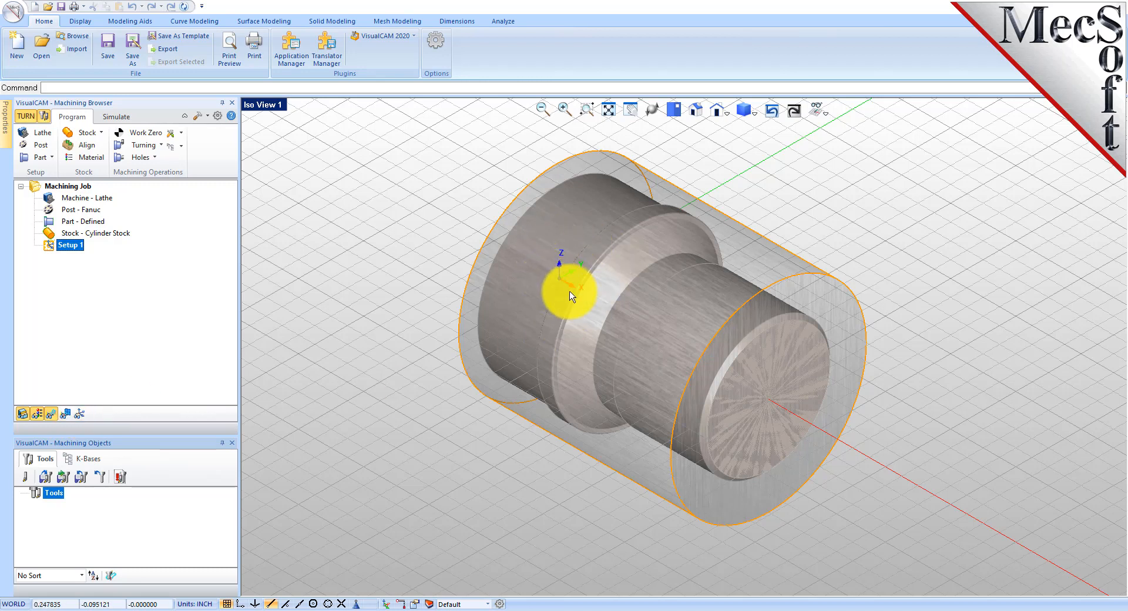
{"action": "left_click", "coordinate": [80, 415]}
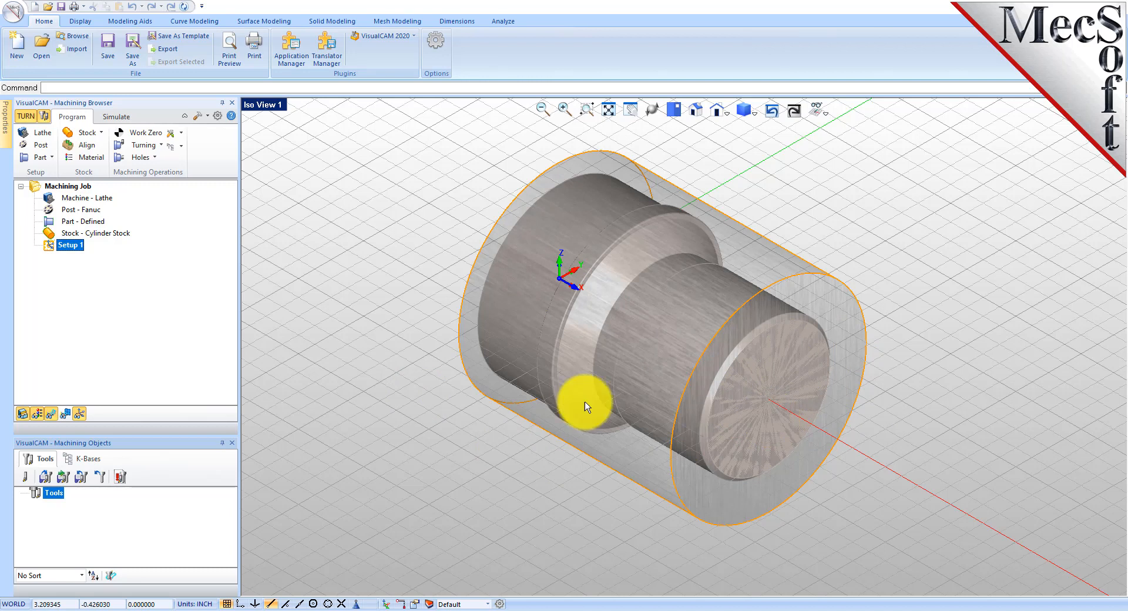
Generate a work zero for Setup 1, set to the stock box with the Right Most zero face.
{"action": "left_click", "coordinate": [146, 134]}
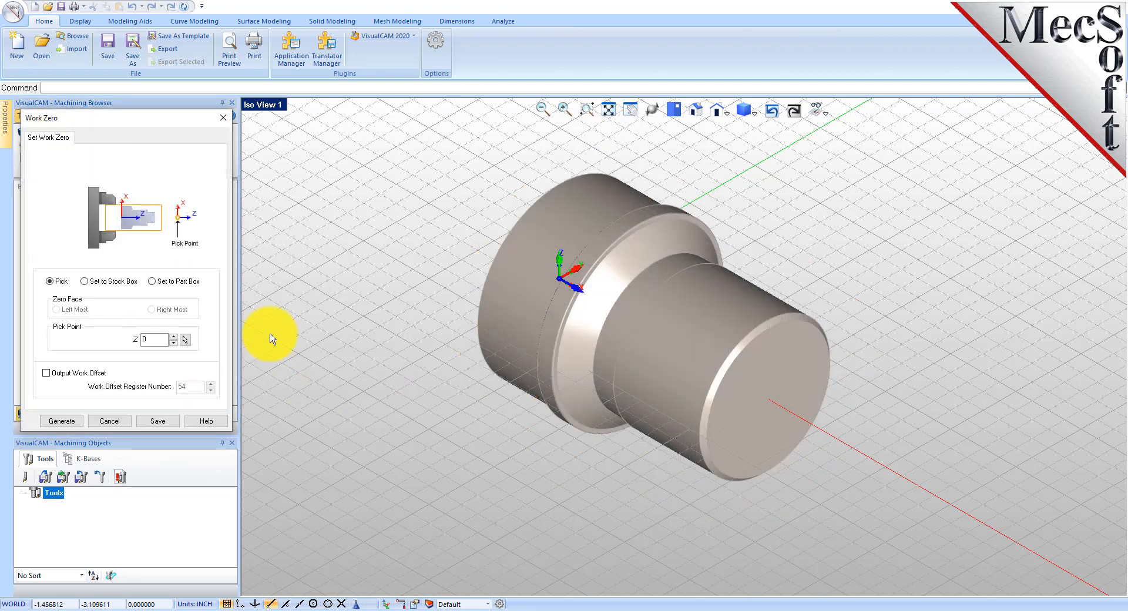
{"action": "left_click", "coordinate": [85, 282]}
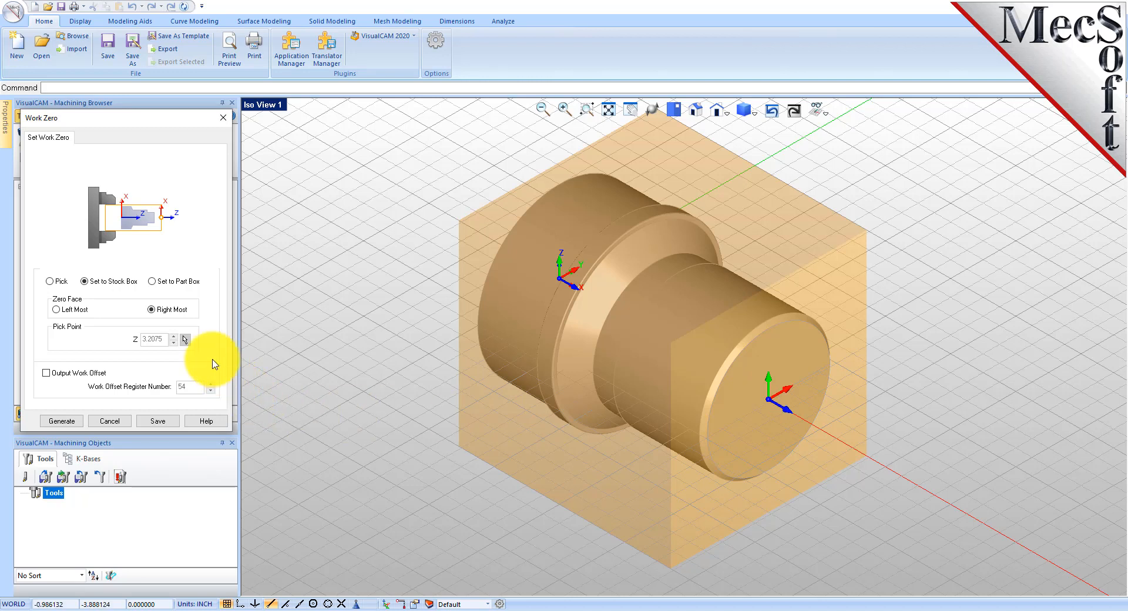
{"action": "left_click", "coordinate": [70, 419]}
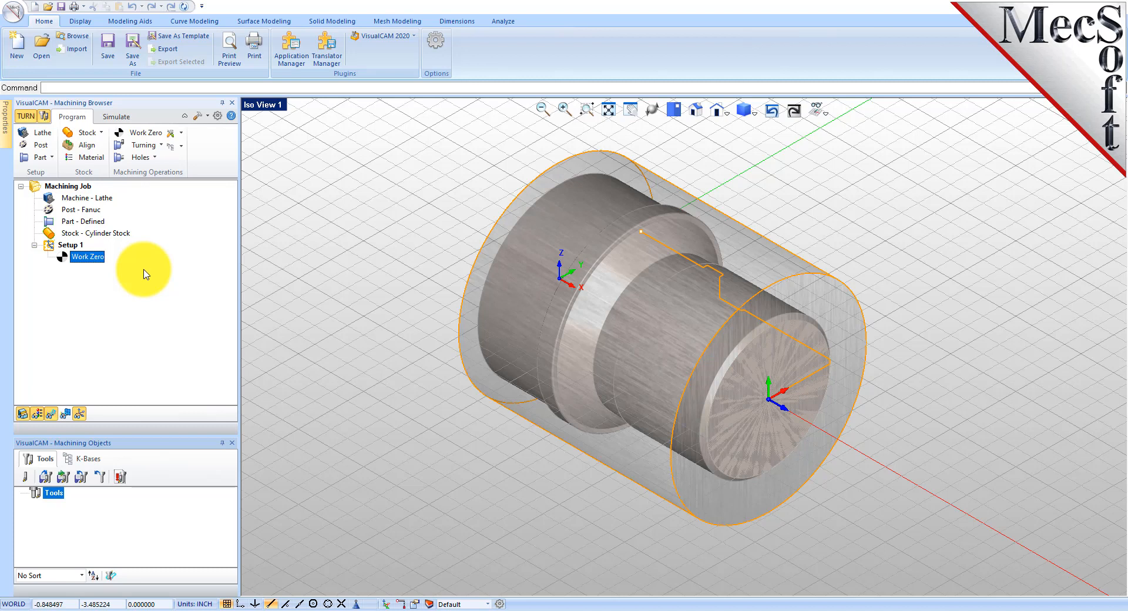
Start a new diamond insert tool named Diamond Insert-OD with a 0.5 inscribed circle radius and a 0.02 tip radius.
{"action": "left_click", "coordinate": [26, 478]}
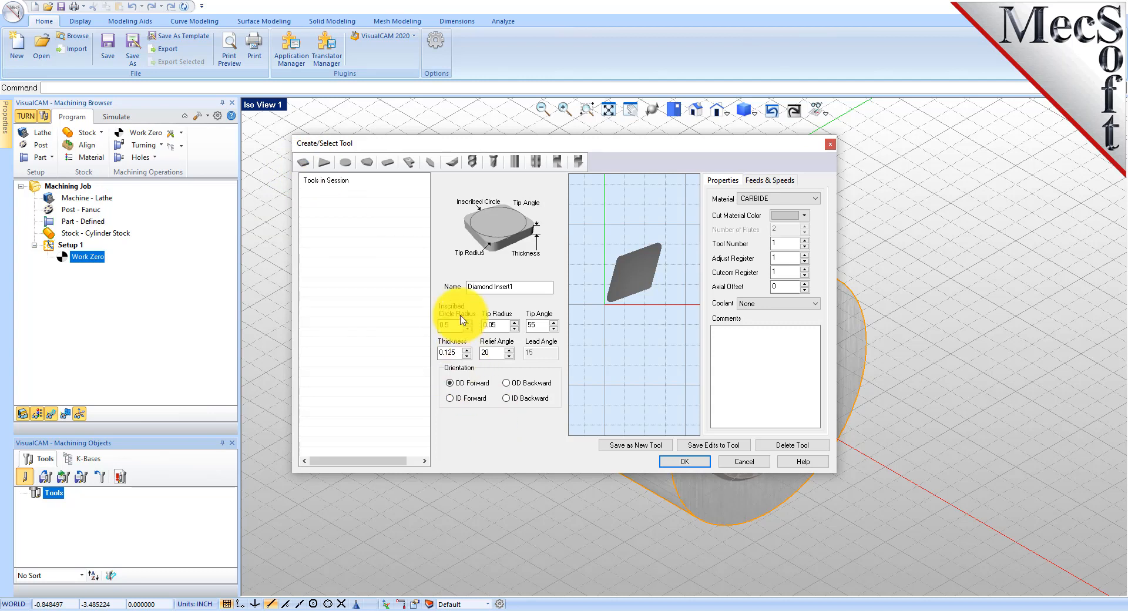
{"action": "left_click", "coordinate": [521, 286]}
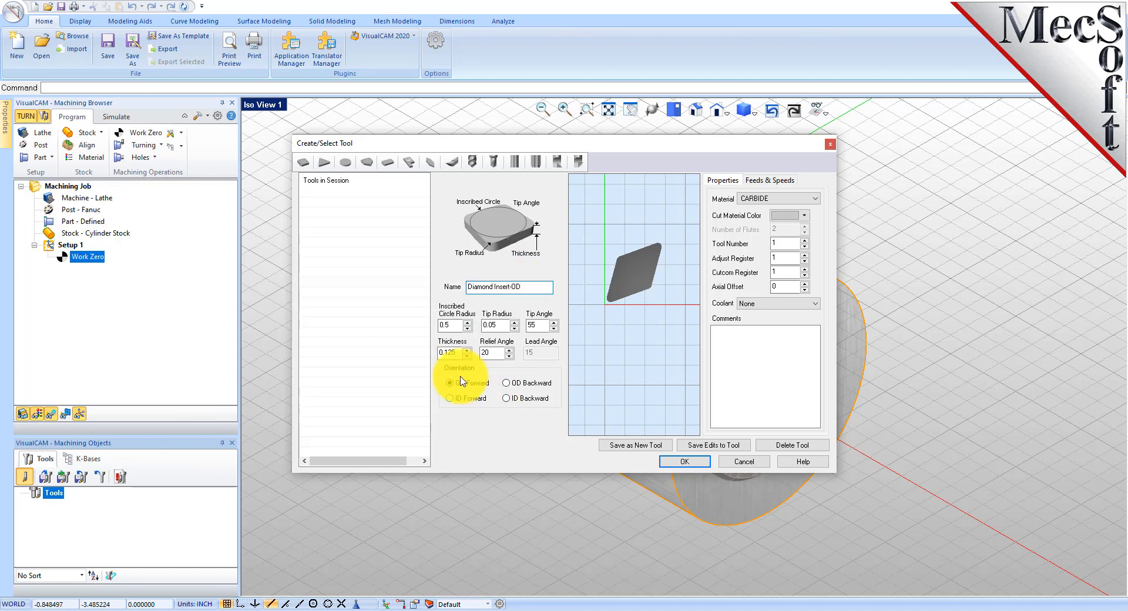
{"action": "left_click", "coordinate": [452, 326]}
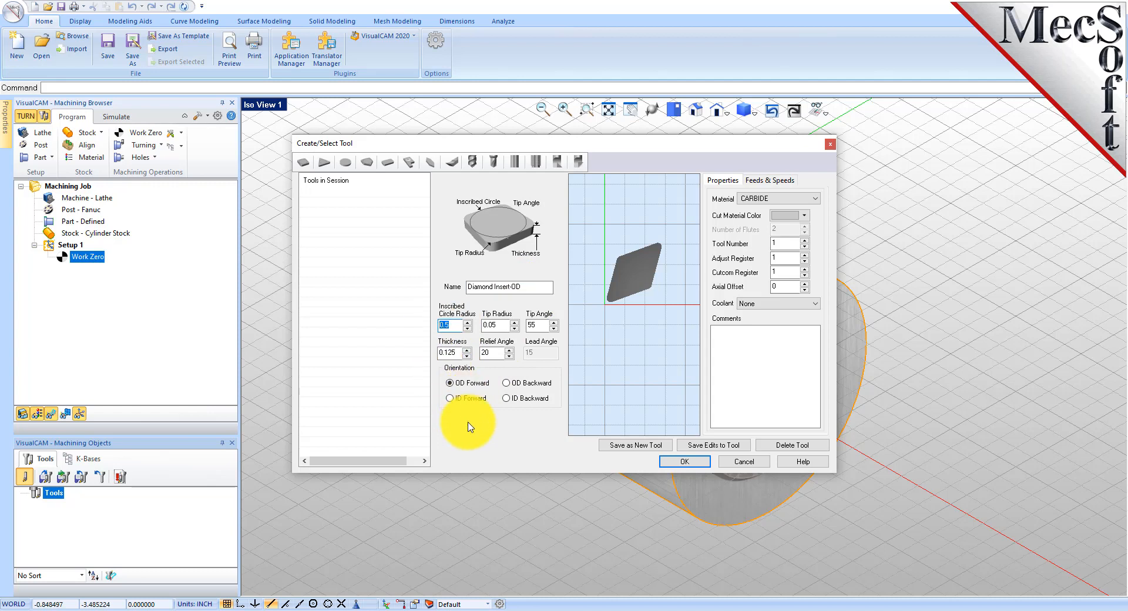
{"action": "left_click", "coordinate": [500, 325]}
{"action": "type", "text": "0"}
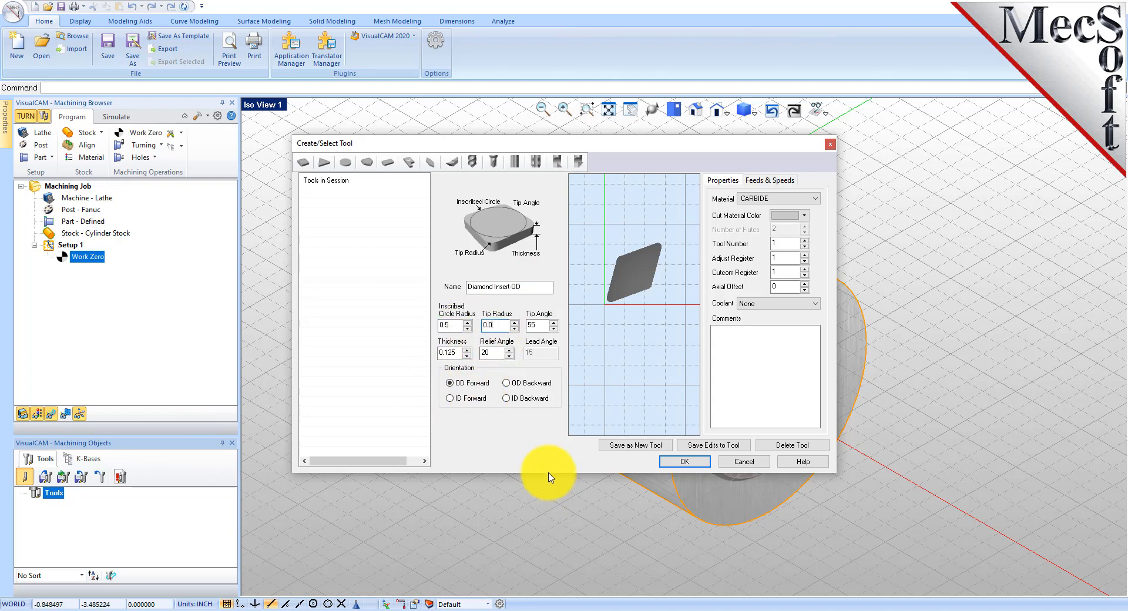
Give the diamond insert a 55 tip angle, a 20 relief angle and the OD Forward orientation.
{"action": "left_click", "coordinate": [541, 326]}
{"action": "double_click", "coordinate": [543, 327]}
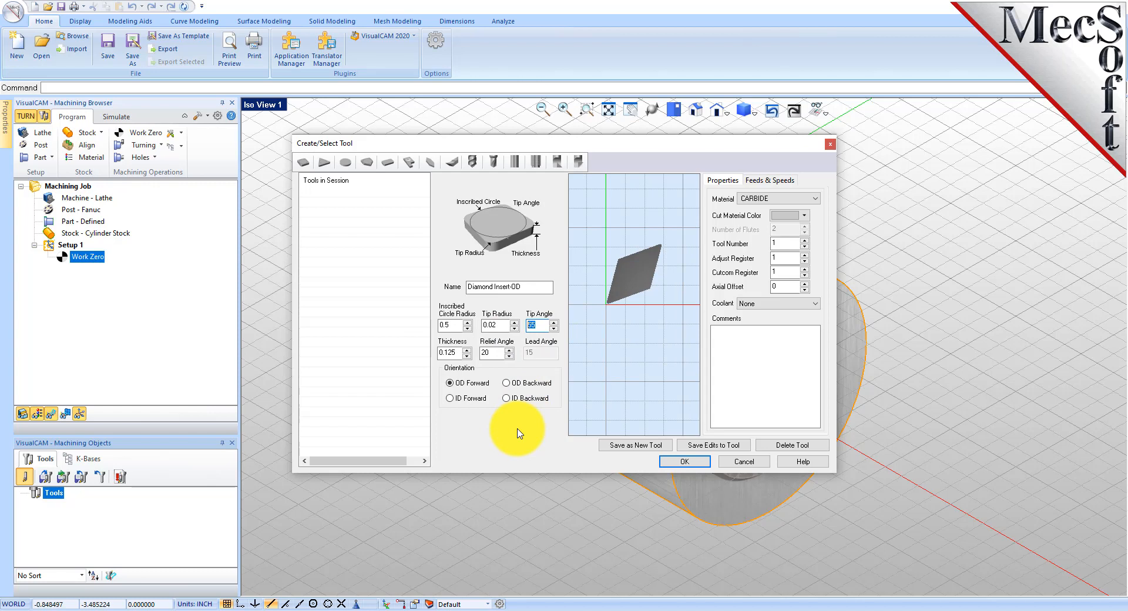
{"action": "double_click", "coordinate": [493, 353]}
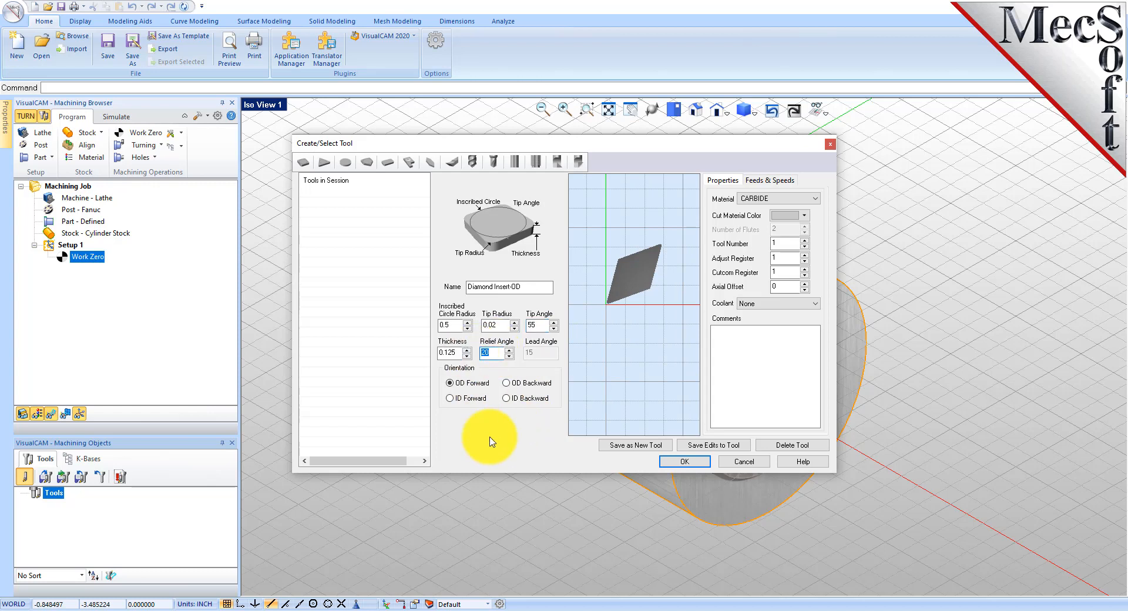
{"action": "left_click", "coordinate": [457, 382]}
{"action": "left_click", "coordinate": [510, 385]}
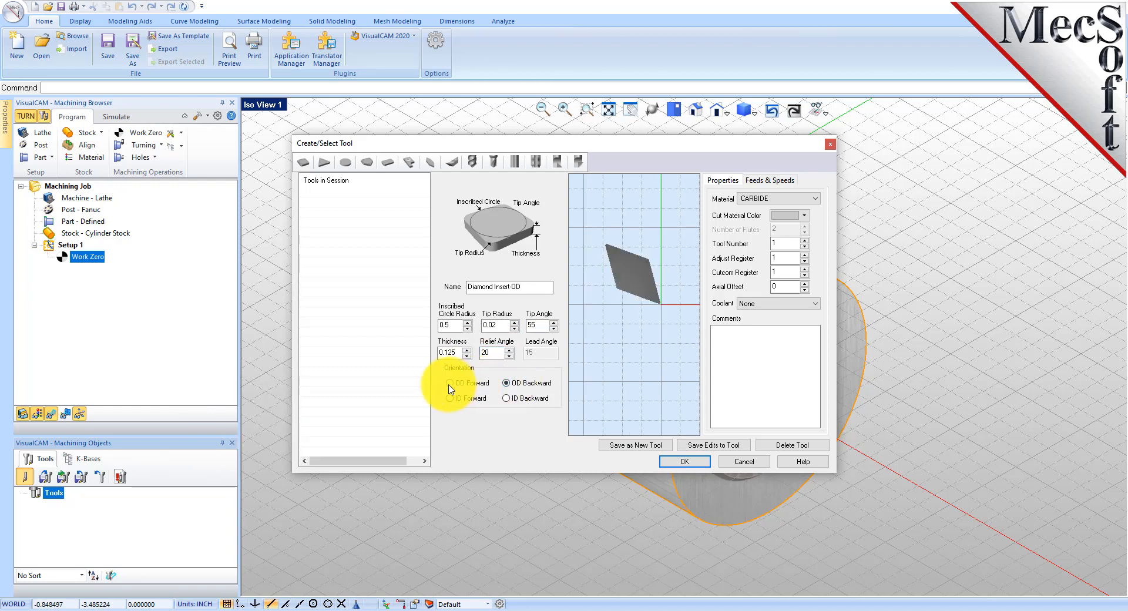
{"action": "left_click", "coordinate": [451, 384]}
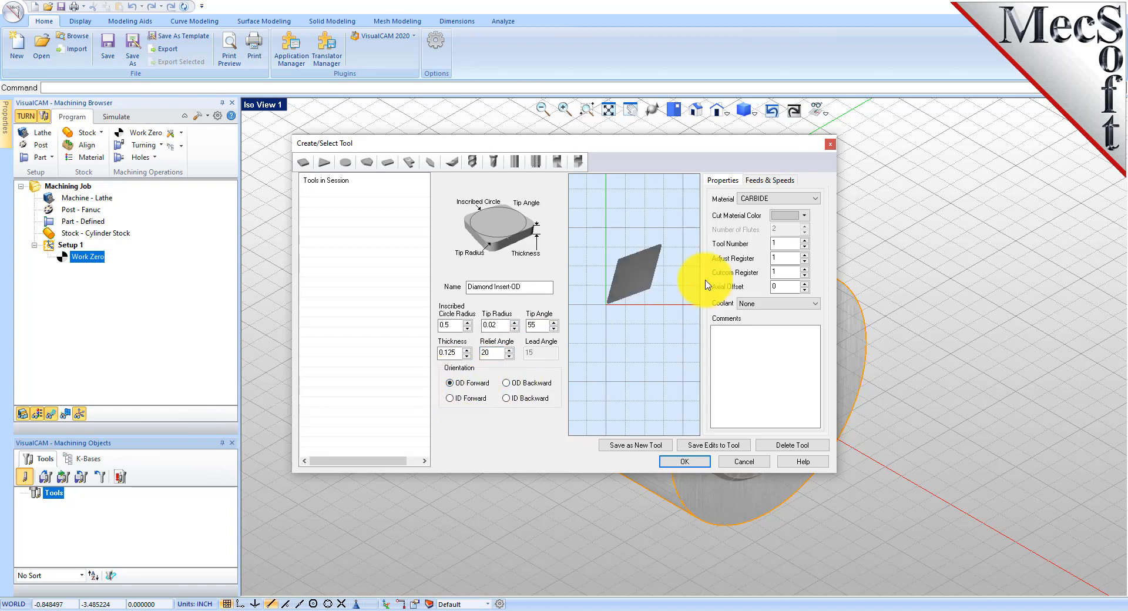
Set the tool's spindle speed to 300 RPM and its maximum speed to 350 RPM.
{"action": "left_click", "coordinate": [767, 182]}
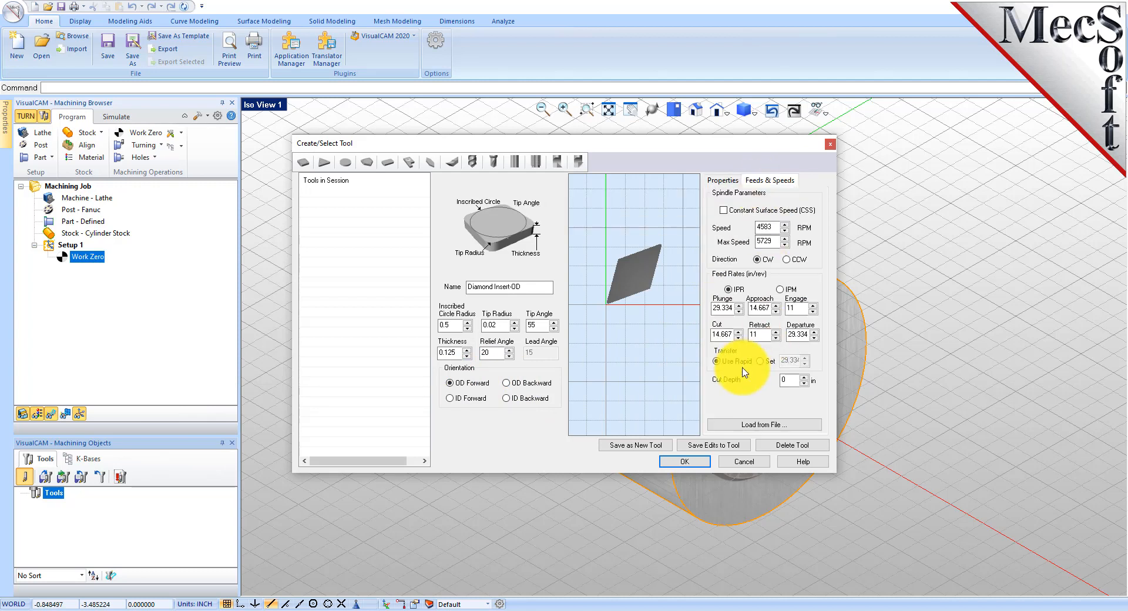
{"action": "double_click", "coordinate": [766, 228]}
{"action": "left_click", "coordinate": [737, 229]}
{"action": "type", "text": "300"}
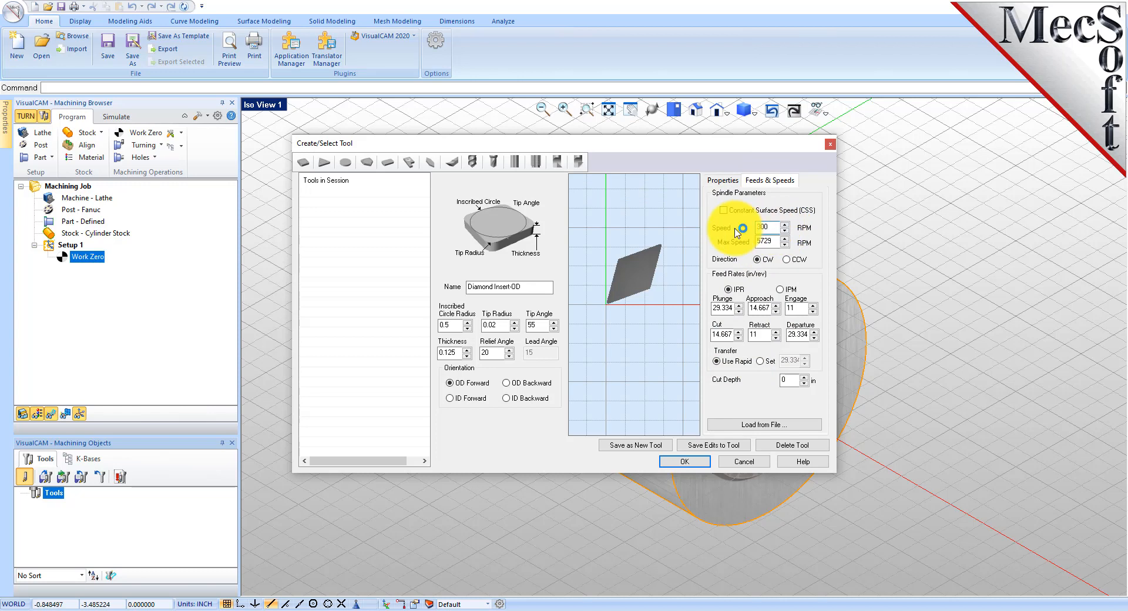
{"action": "double_click", "coordinate": [767, 241]}
{"action": "type", "text": "350"}
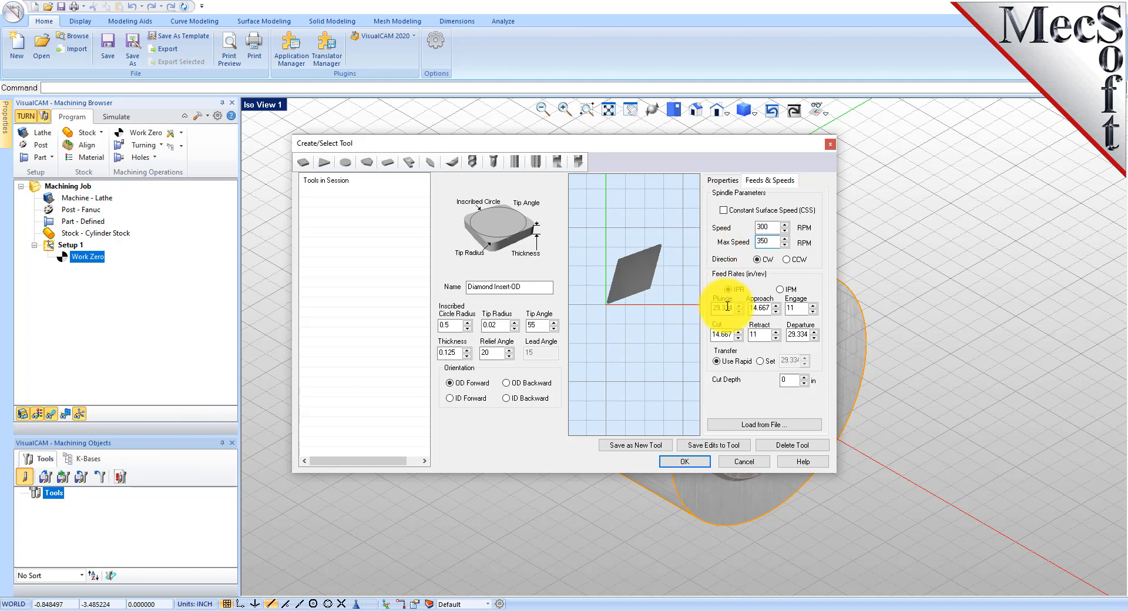
Switch the tool's feed rates to IPM and set plunge to 5, approach to 7.5 and engage to 7.5.
{"action": "left_click", "coordinate": [780, 289]}
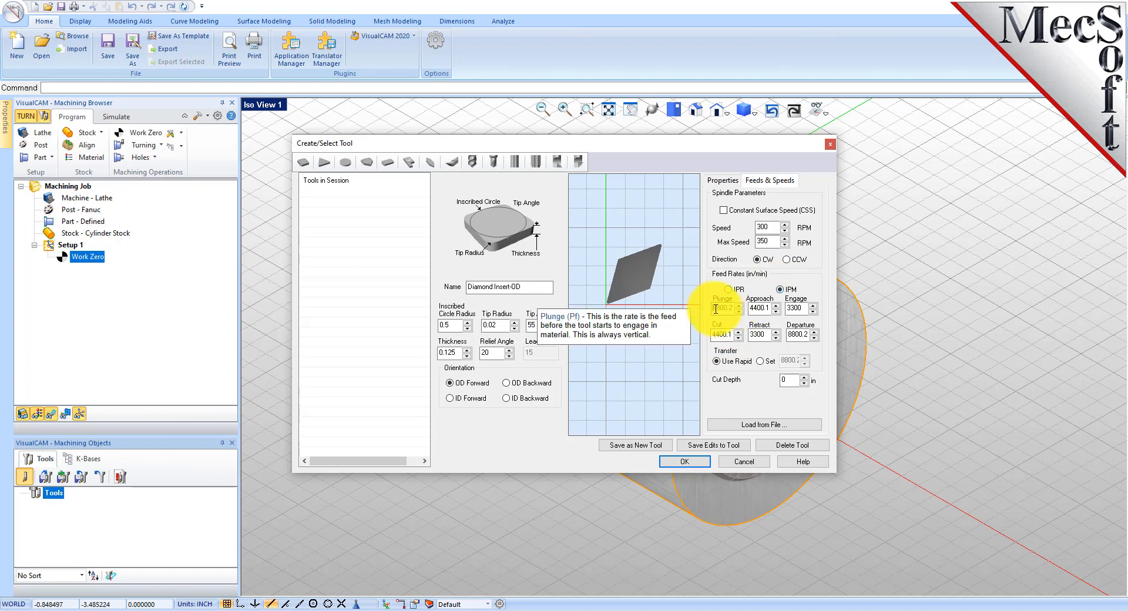
{"action": "left_click_drag", "start_coordinate": [718, 307], "coordinate": [744, 309]}
{"action": "type", "text": "5"}
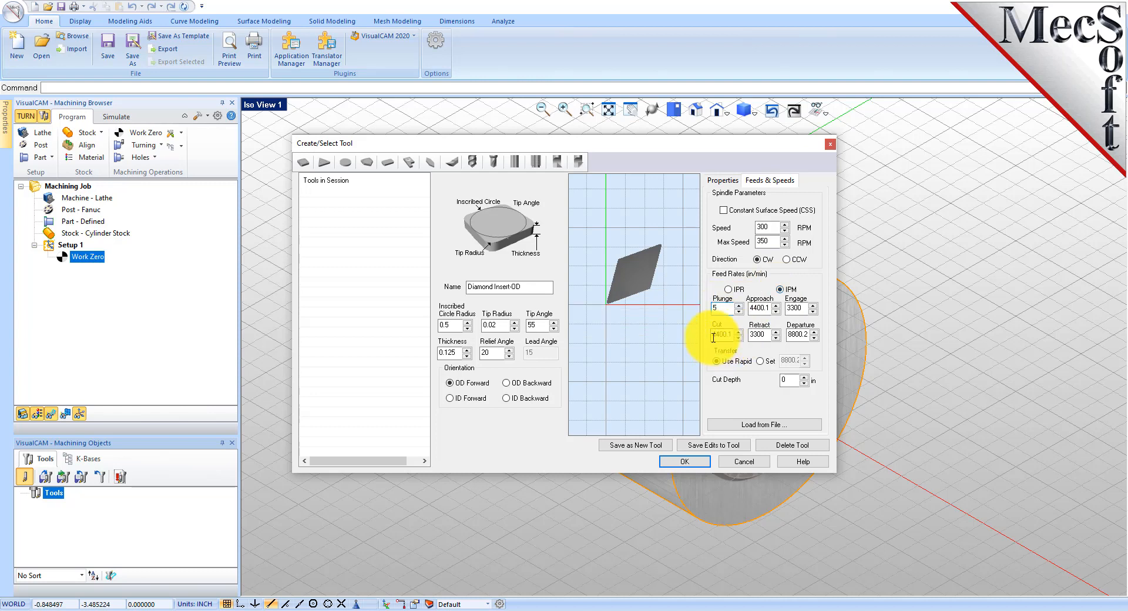
{"action": "left_click_drag", "start_coordinate": [752, 306], "coordinate": [791, 310]}
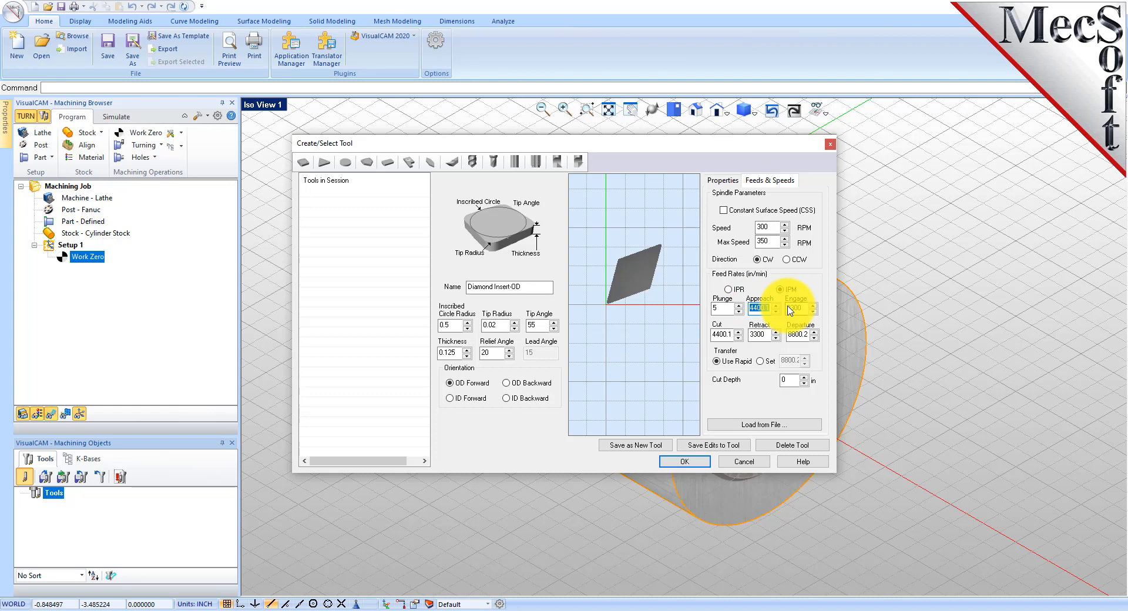
{"action": "double_click", "coordinate": [791, 308]}
{"action": "type", "text": "7"}
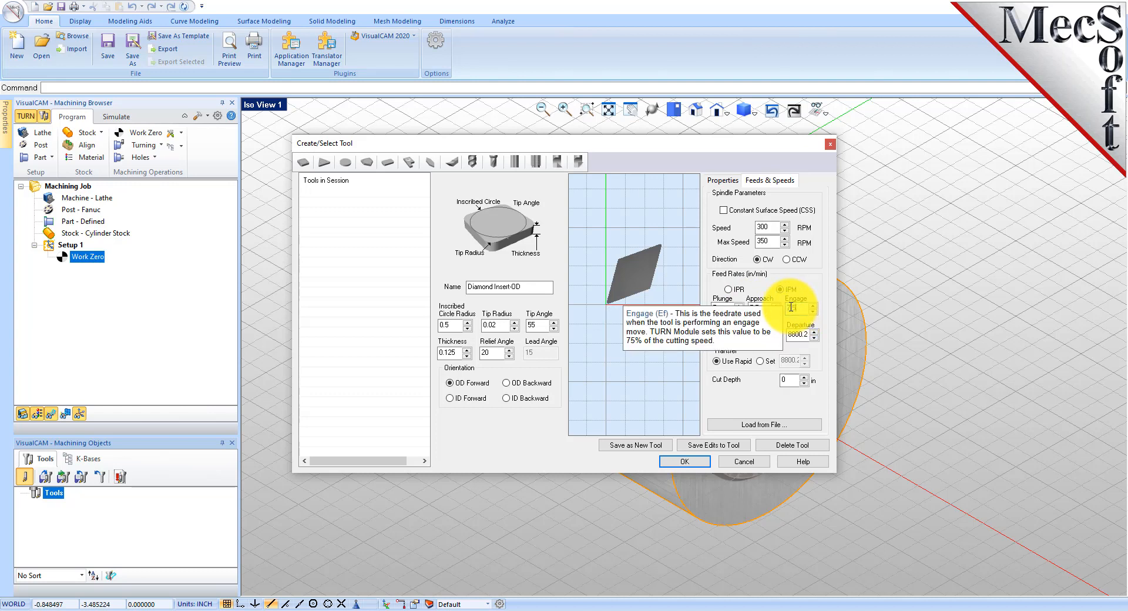
{"action": "type", "text": ".5"}
Set the tool's cut feed rate to 10 and both the retract and departure feed rates to 15.
{"action": "double_click", "coordinate": [720, 334]}
{"action": "type", "text": "10"}
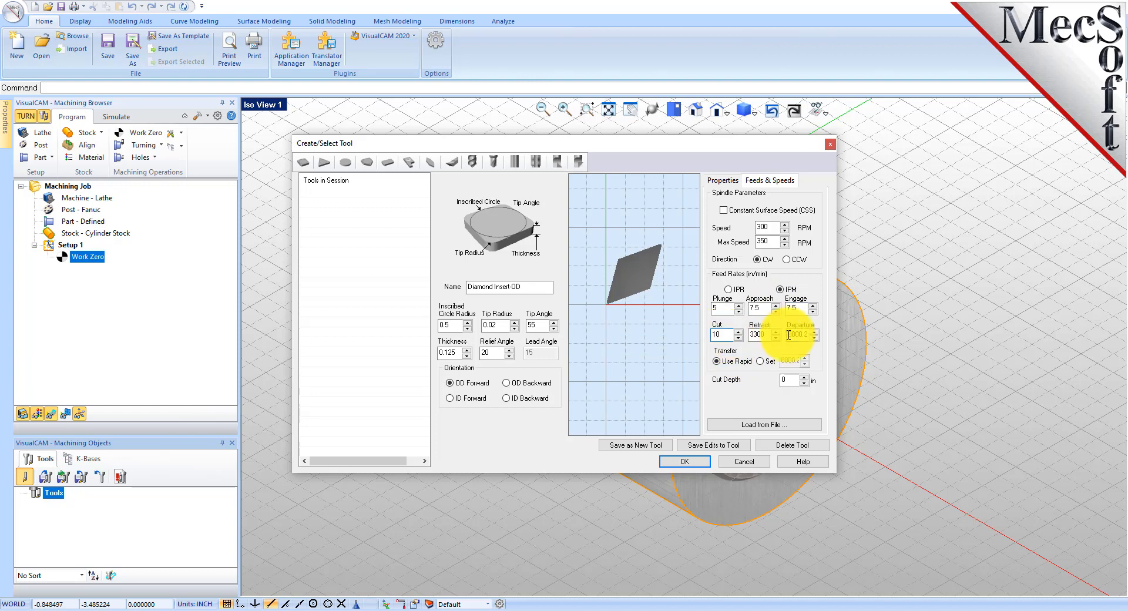
{"action": "double_click", "coordinate": [755, 335]}
{"action": "type", "text": "15"}
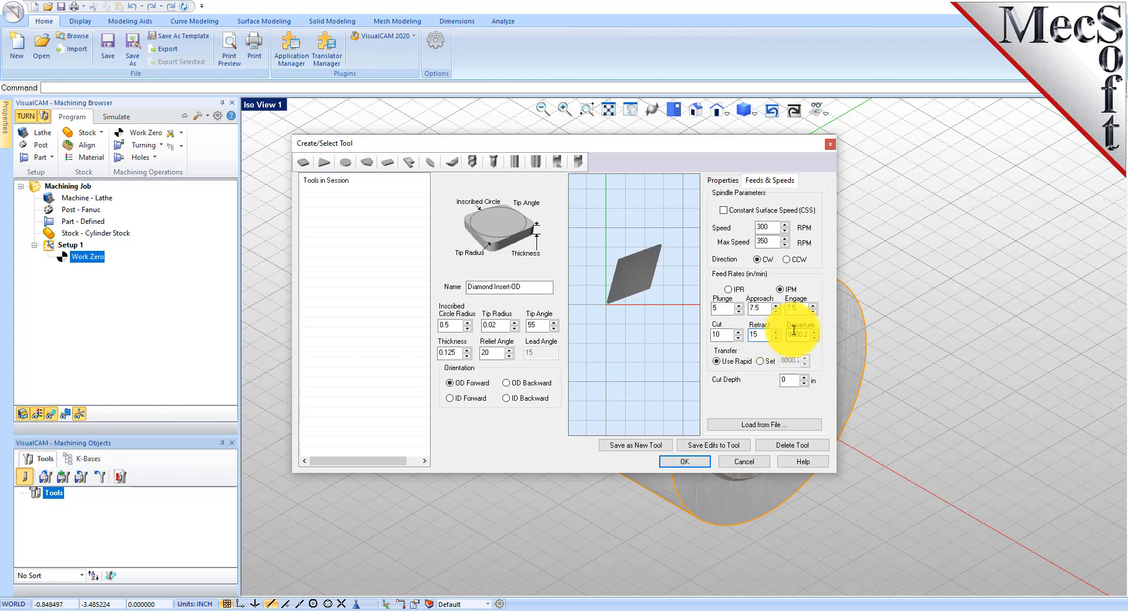
{"action": "double_click", "coordinate": [794, 333]}
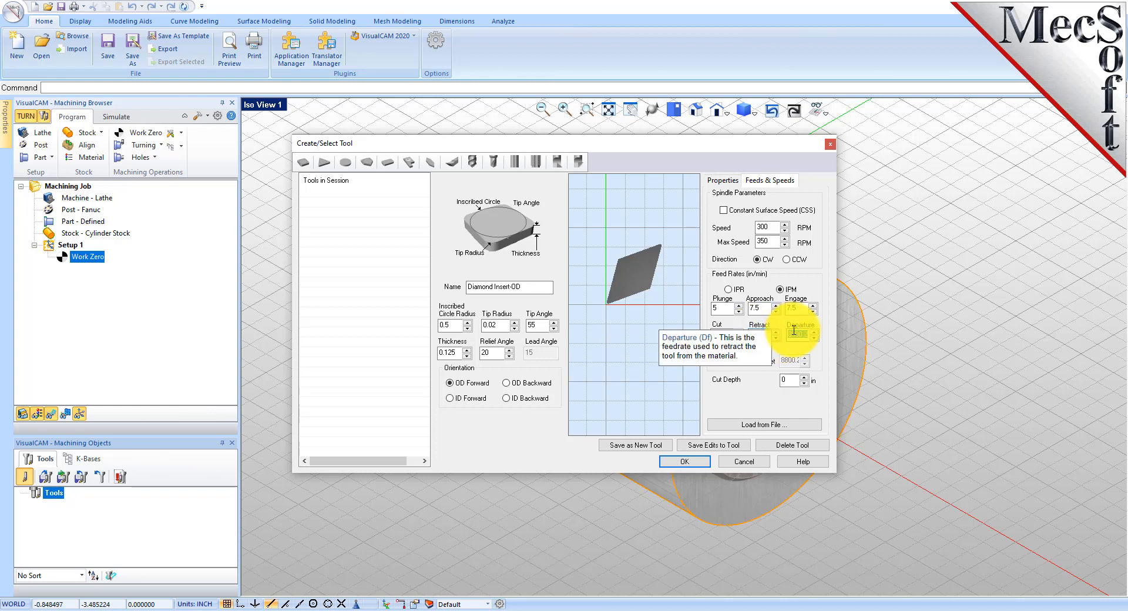
{"action": "type", "text": "15"}
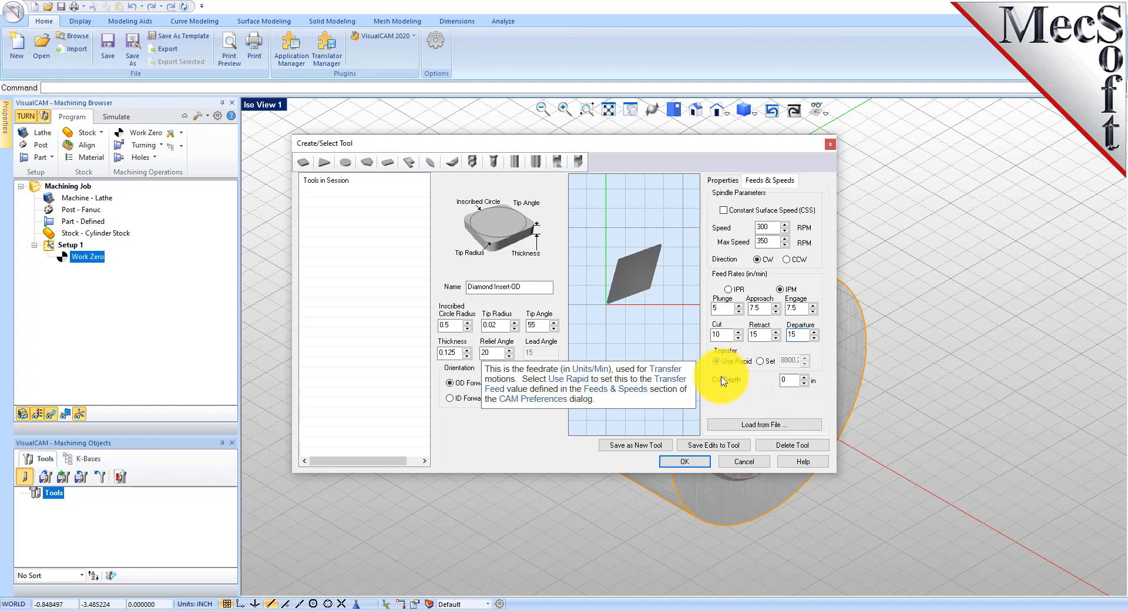
Save Diamond Insert-OD as a new tool, close the tool definition and select the tool among the session tools.
{"action": "left_click", "coordinate": [640, 448]}
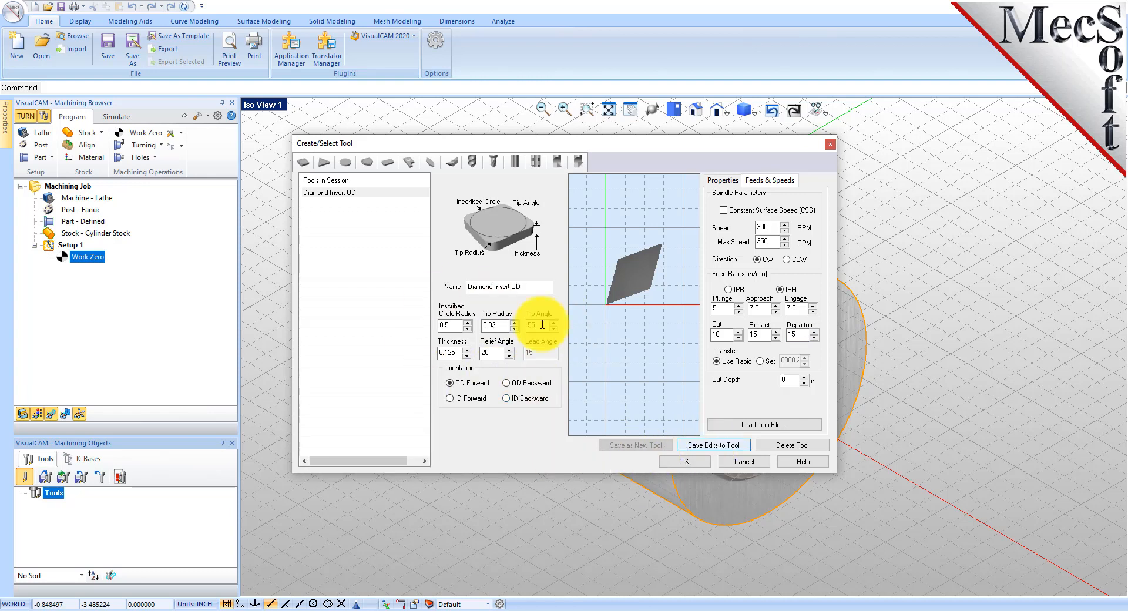
{"action": "left_click_drag", "start_coordinate": [529, 287], "coordinate": [463, 285]}
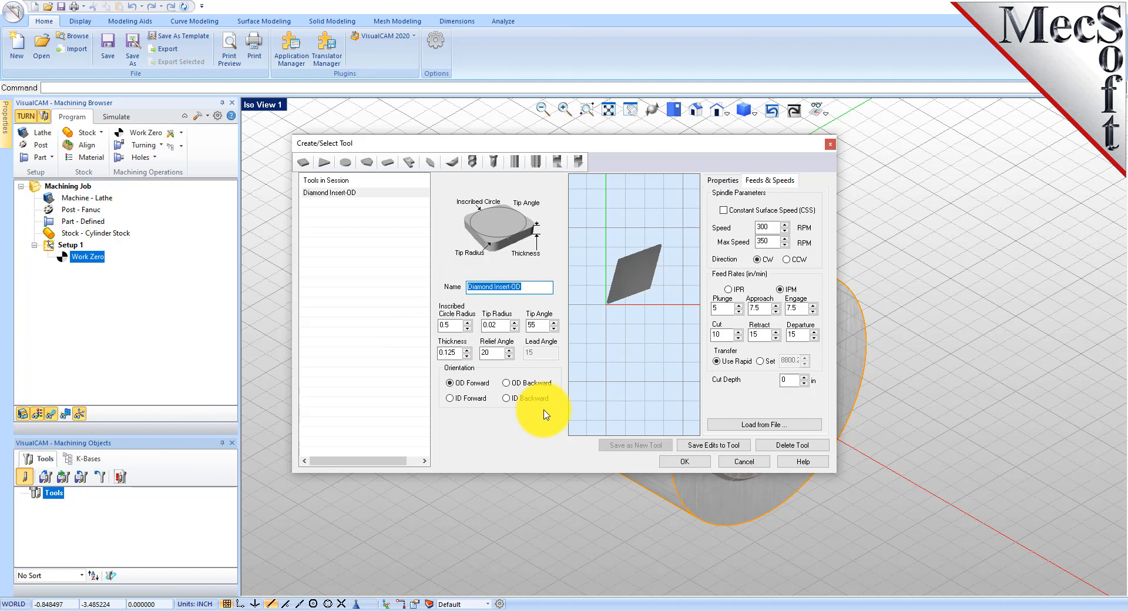
{"action": "left_click", "coordinate": [337, 194]}
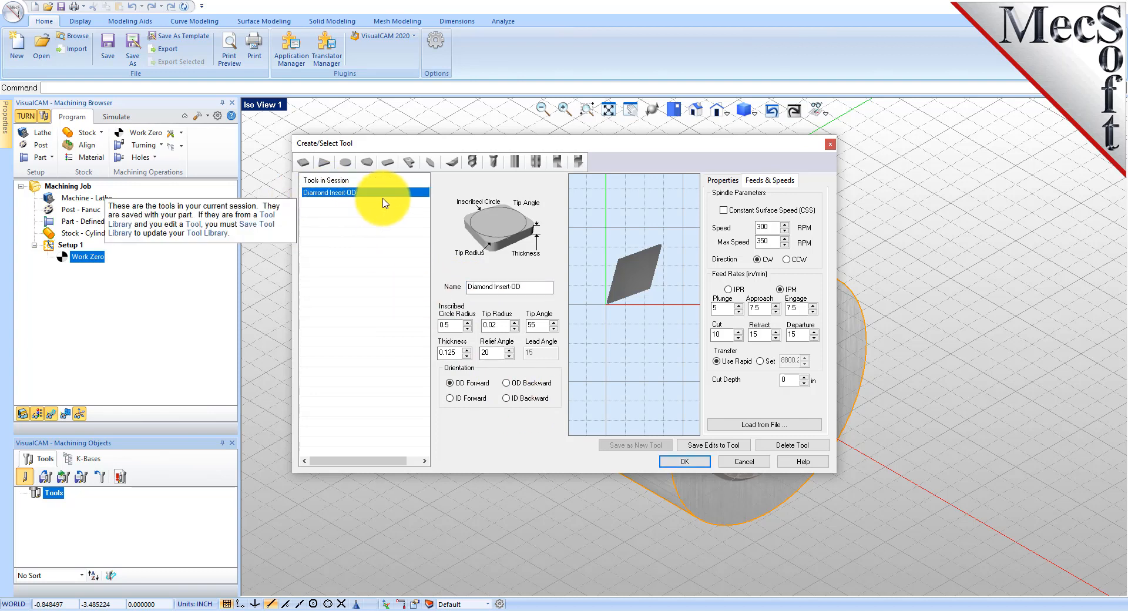
{"action": "left_click", "coordinate": [691, 464]}
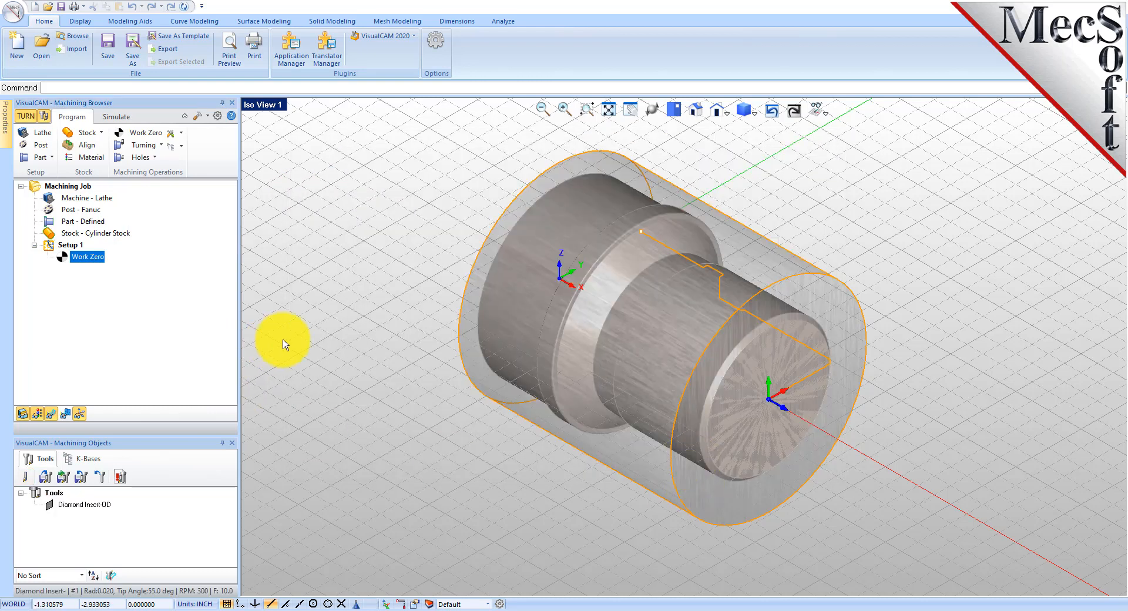
{"action": "left_click", "coordinate": [71, 504]}
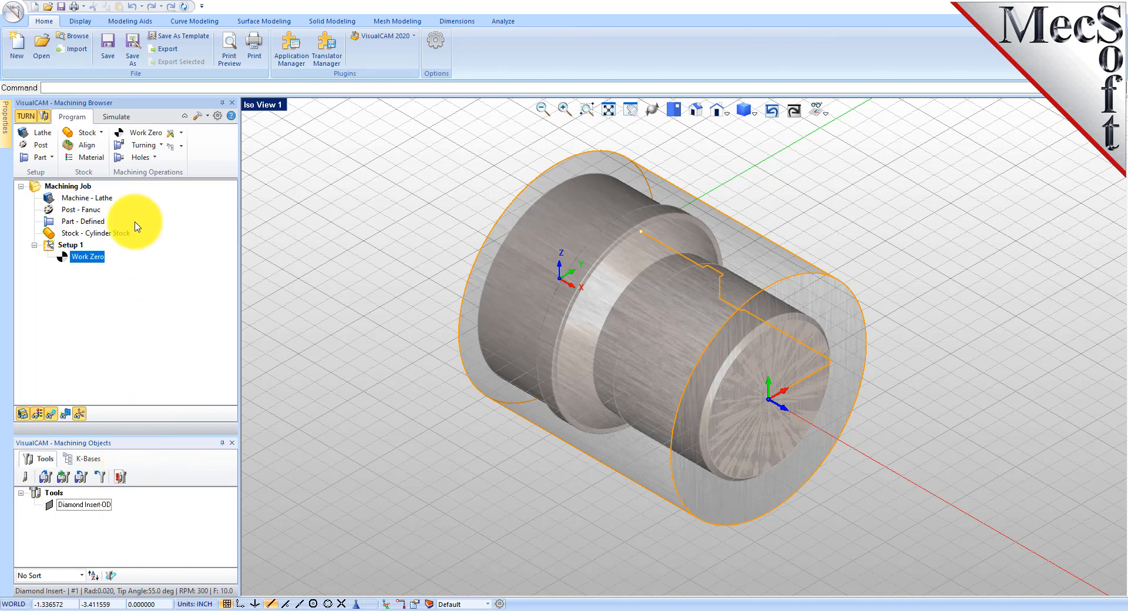
Start a turning Roughing operation with the Diamond Insert-OD tool and load its feeds and speeds from the tool.
{"action": "left_click", "coordinate": [159, 147]}
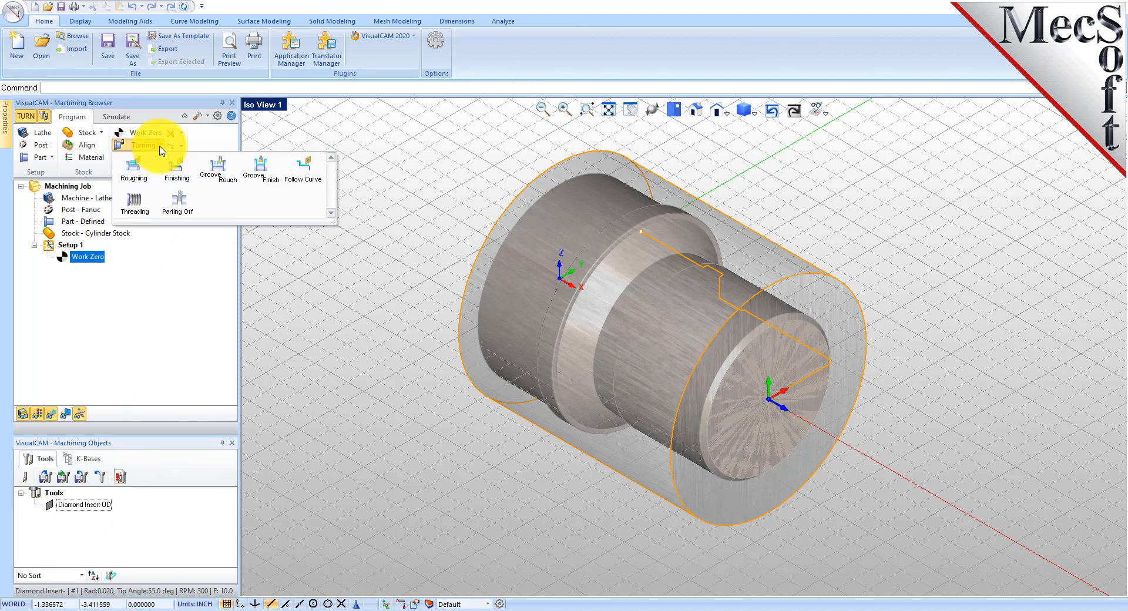
{"action": "left_click", "coordinate": [134, 171]}
{"action": "left_click_drag", "start_coordinate": [131, 122], "coordinate": [215, 147]}
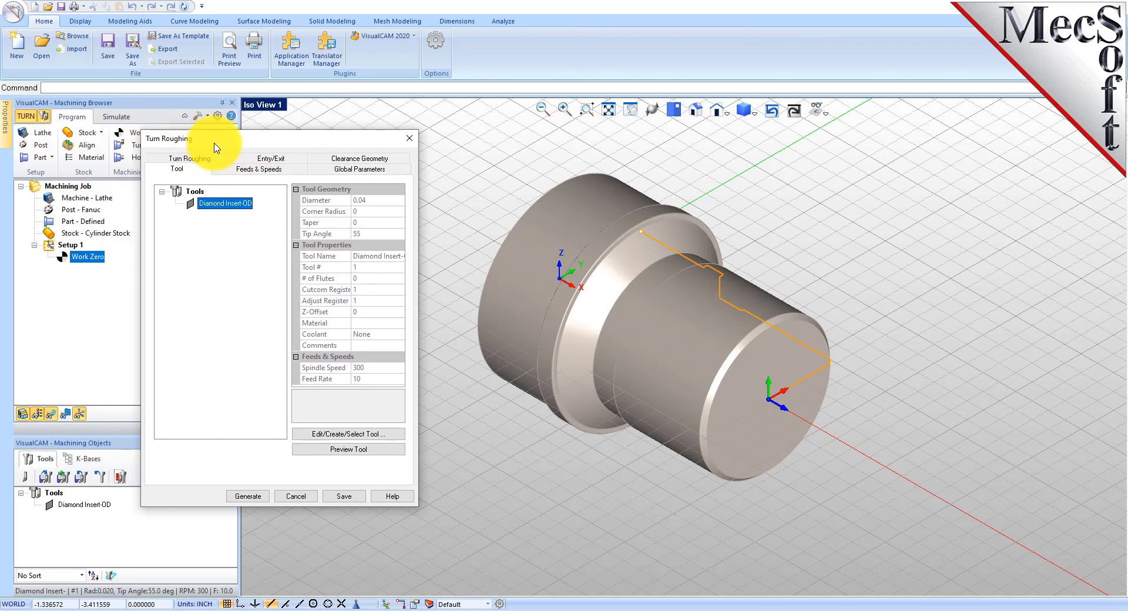
{"action": "left_click", "coordinate": [200, 204]}
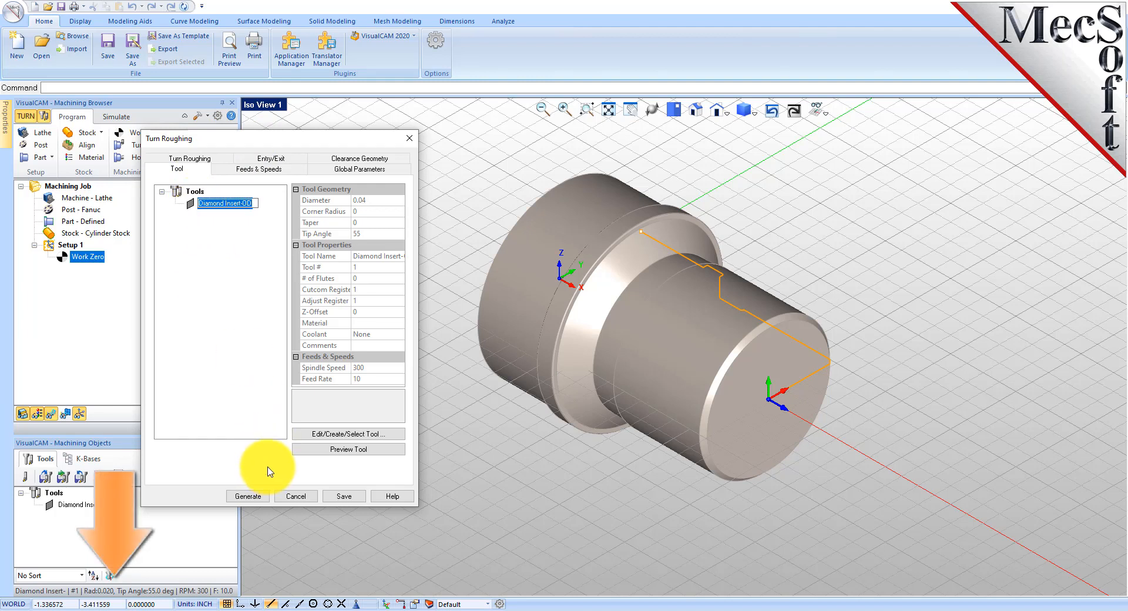
{"action": "left_click", "coordinate": [244, 368]}
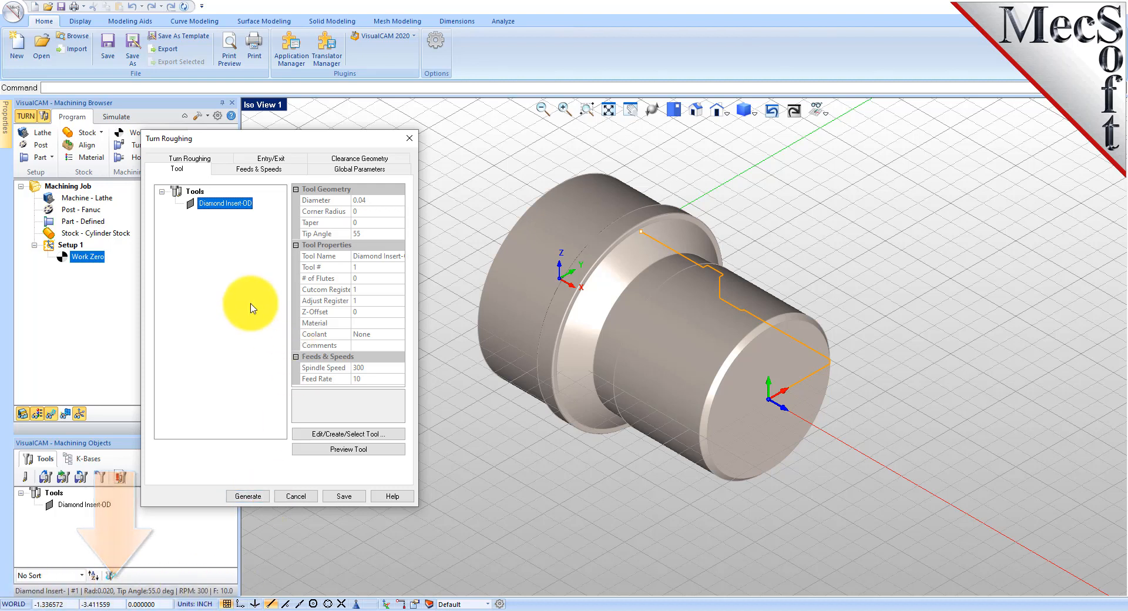
{"action": "left_click", "coordinate": [271, 170]}
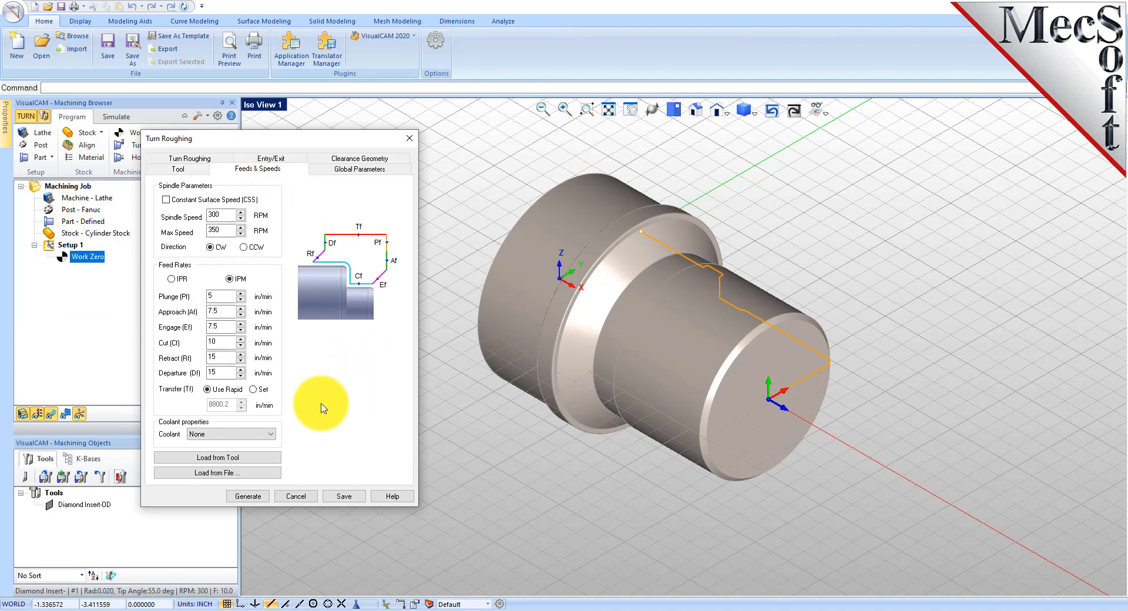
{"action": "left_click", "coordinate": [246, 463]}
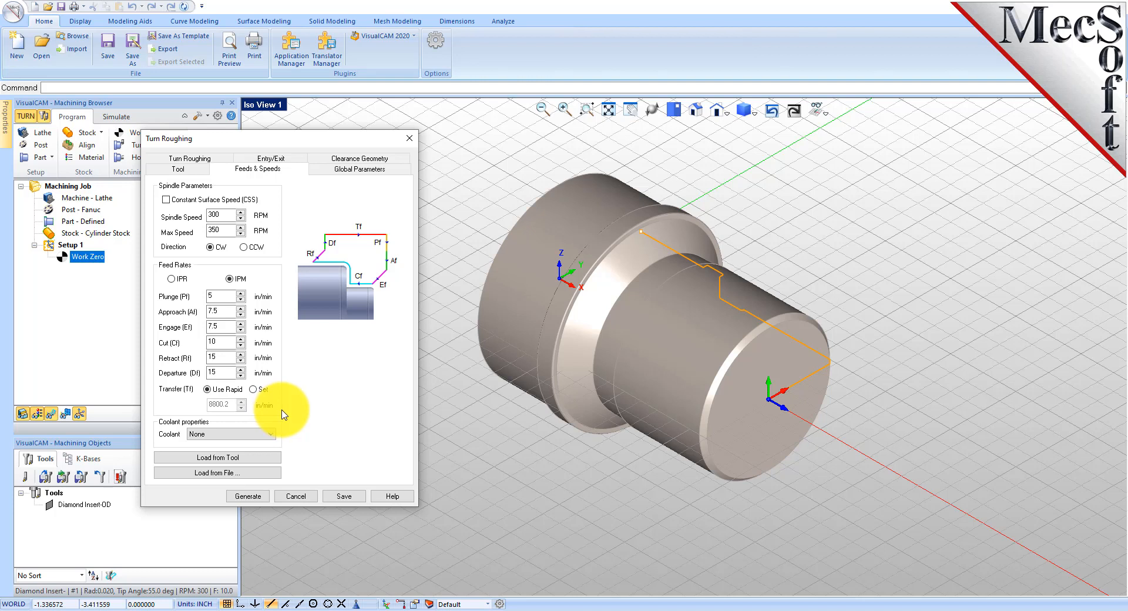
Set the cut transfer in the roughing operation's clearance geometry to Clearance Plane.
{"action": "left_click", "coordinate": [349, 164]}
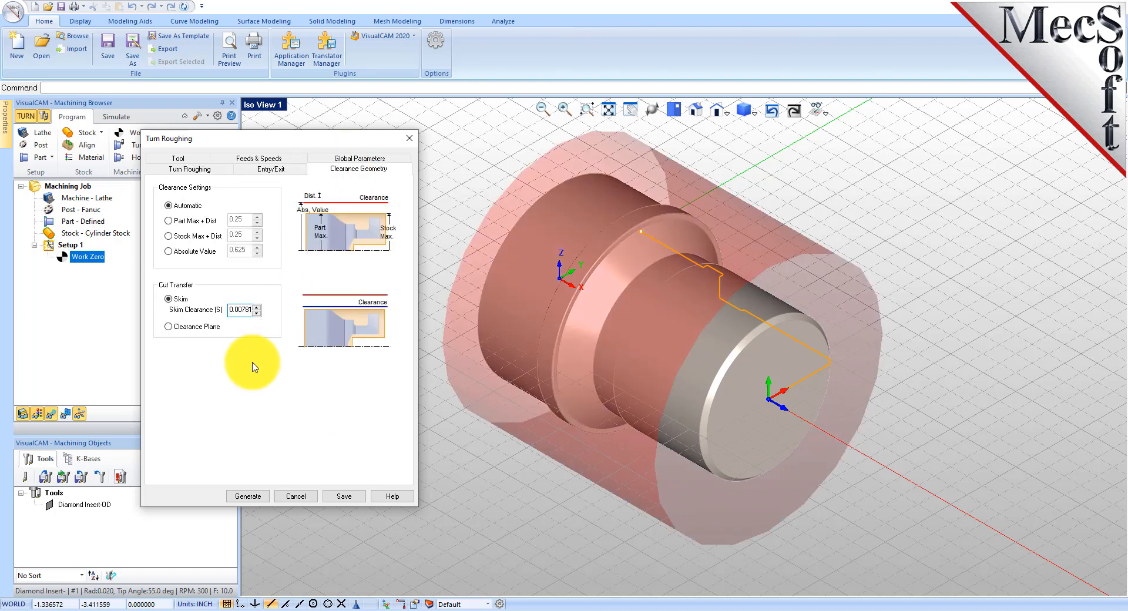
{"action": "left_click", "coordinate": [170, 327]}
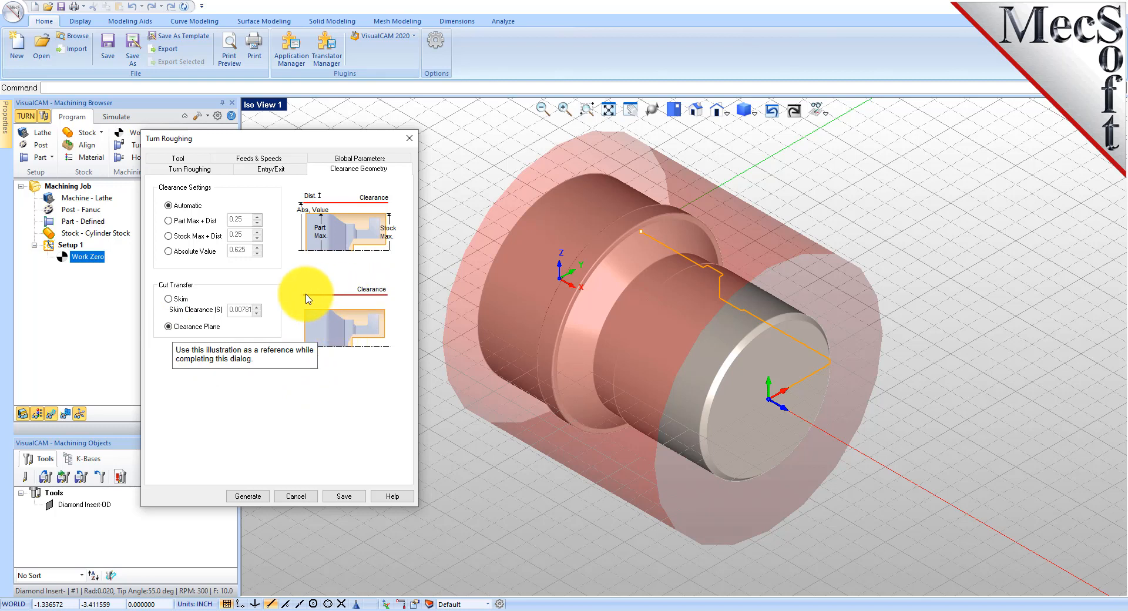
{"action": "mouse_move", "coordinate": [788, 389]}
{"action": "middle_mouse_down"}
{"action": "mouse_move", "coordinate": [748, 403]}
{"action": "mouse_move", "coordinate": [717, 366]}
{"action": "mouse_move", "coordinate": [792, 382]}
{"action": "middle_mouse_up"}
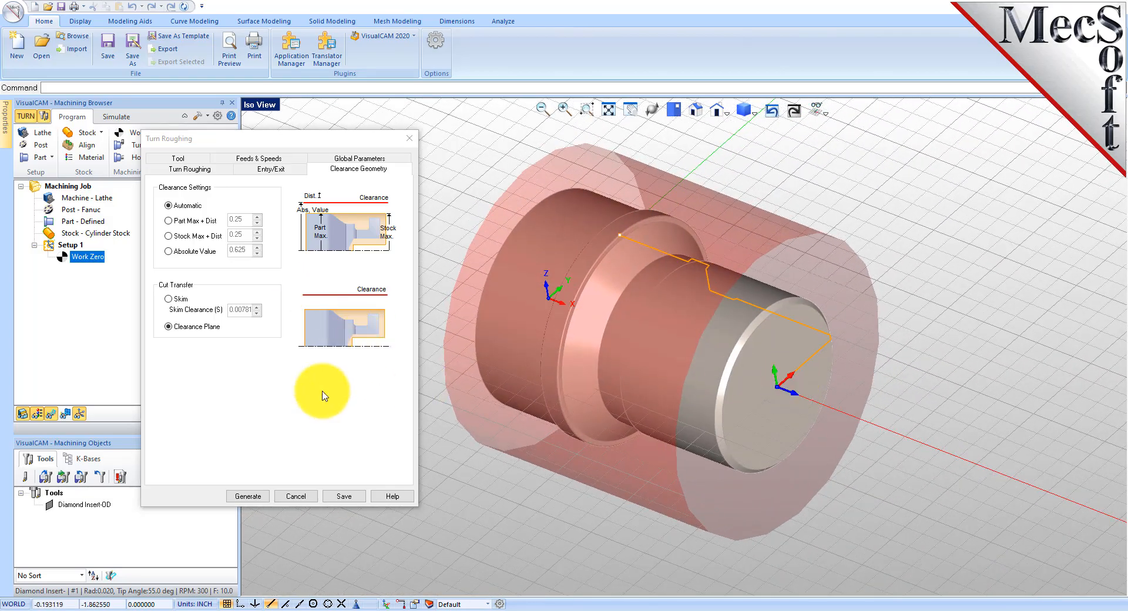
Use the Outer Diameter approach type and a 0.01 stock value in the roughing operation's global parameters.
{"action": "left_click", "coordinate": [360, 159]}
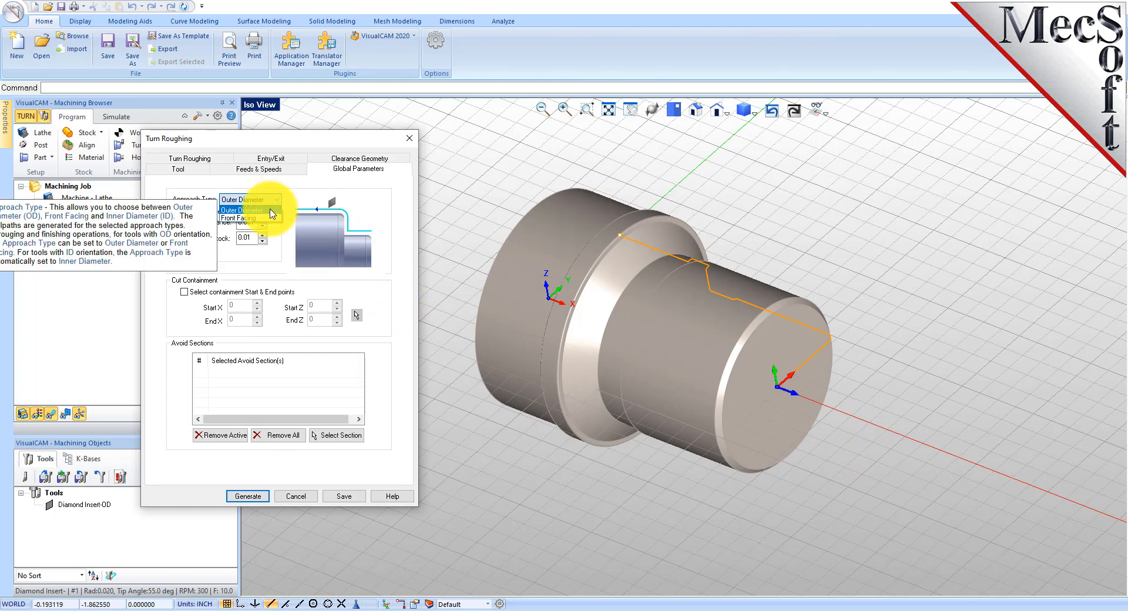
{"action": "double_click", "coordinate": [252, 237]}
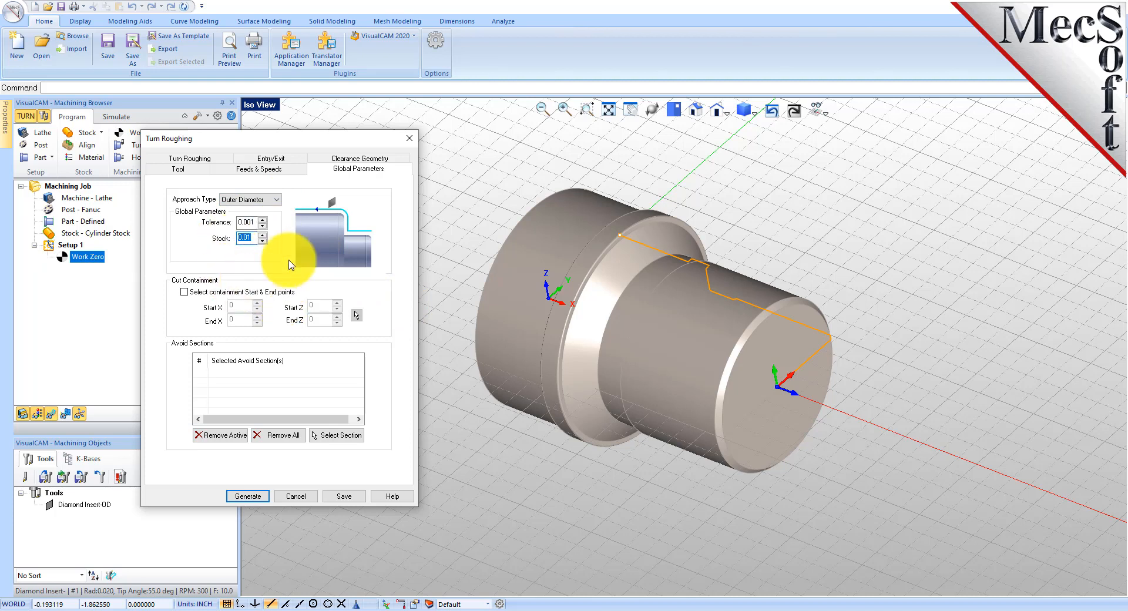
{"action": "mouse_move", "coordinate": [329, 212]}
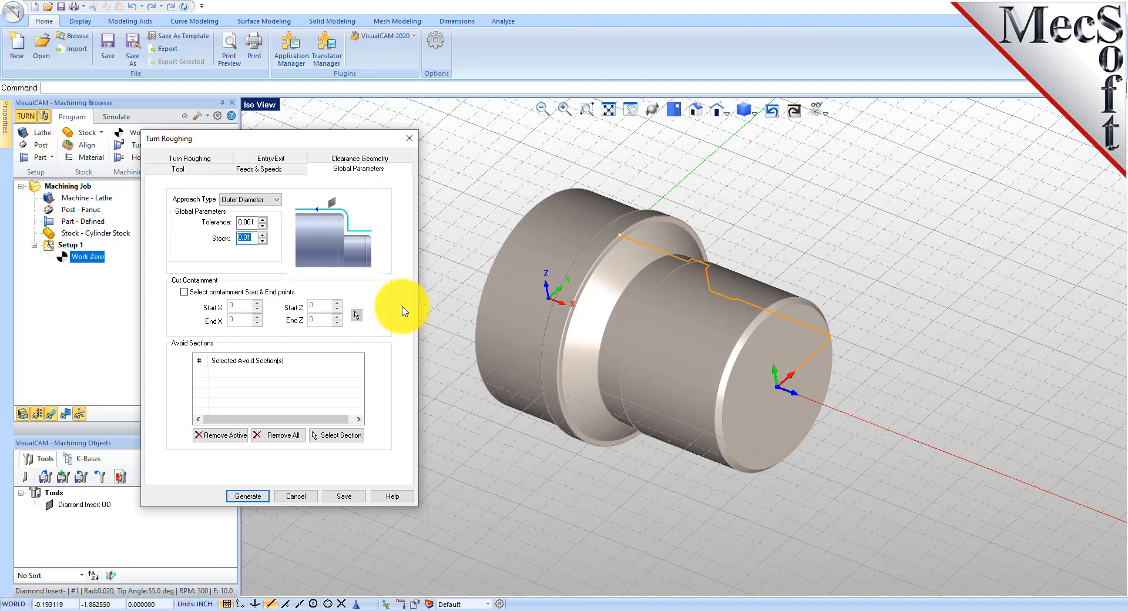
Set the cut pattern type of the roughing operation to Offset Cuts.
{"action": "left_click", "coordinate": [189, 159]}
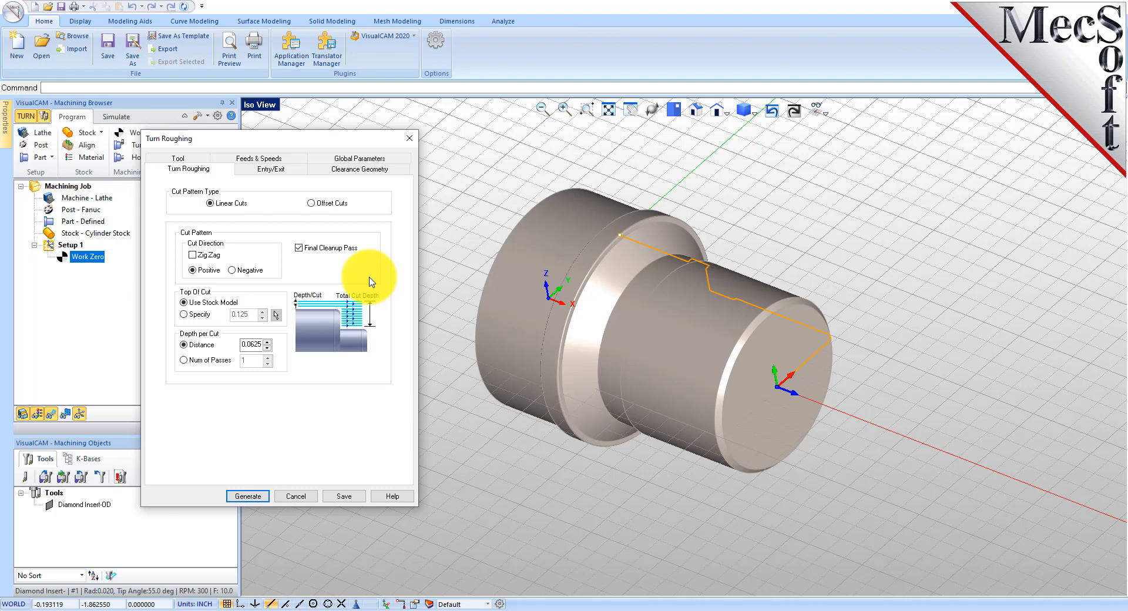
{"action": "mouse_move", "coordinate": [213, 205]}
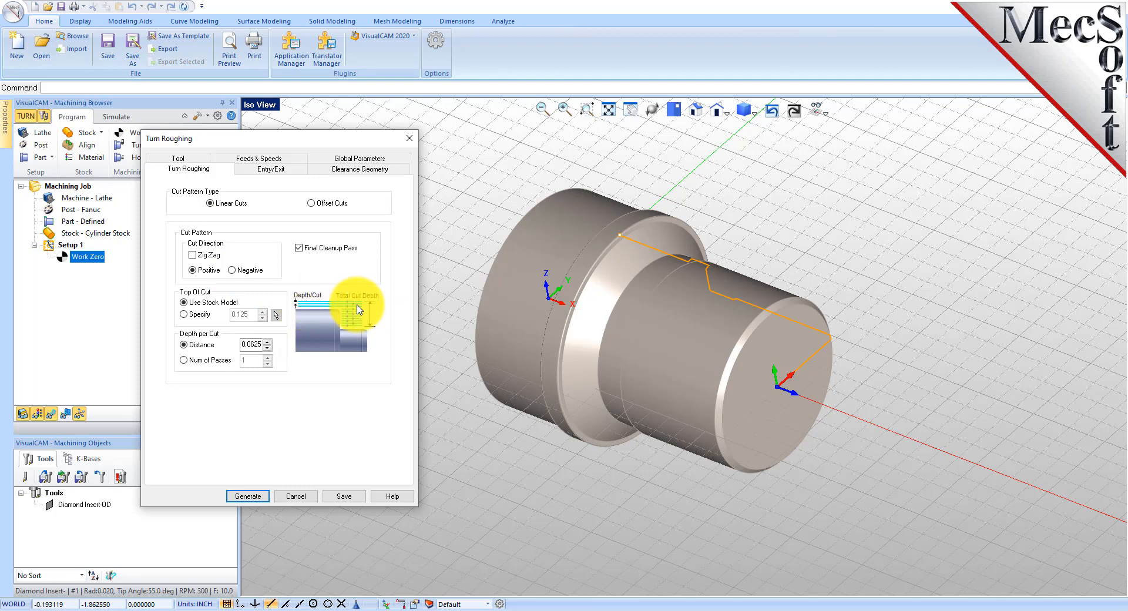
{"action": "left_click", "coordinate": [311, 202]}
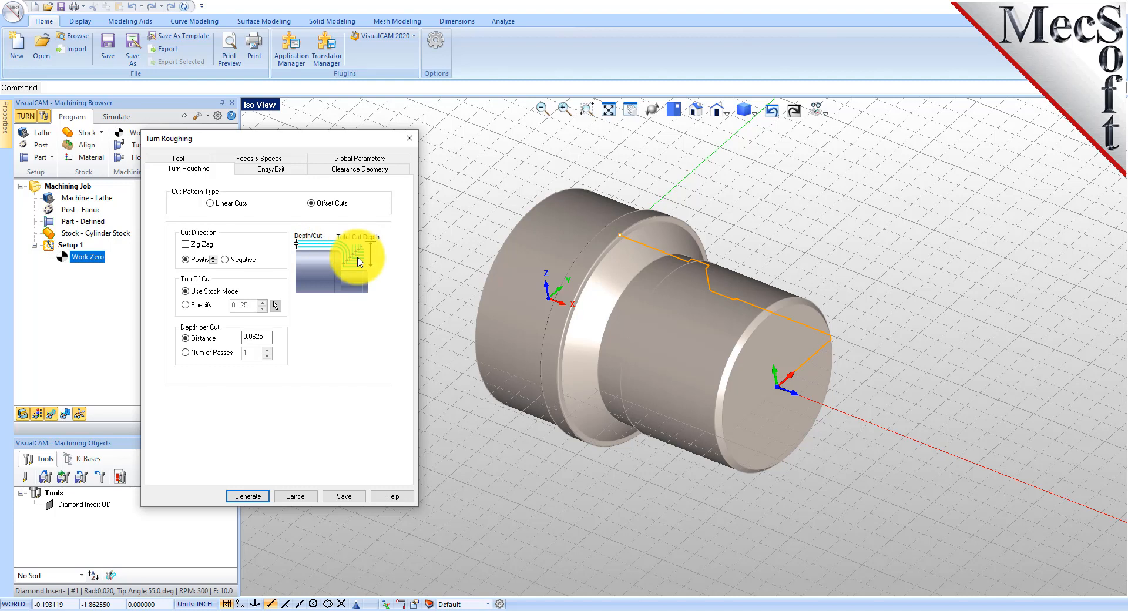
Change the roughing operation's cut pattern type to Linear Cuts and turn off the final cleanup pass.
{"action": "left_click", "coordinate": [223, 203]}
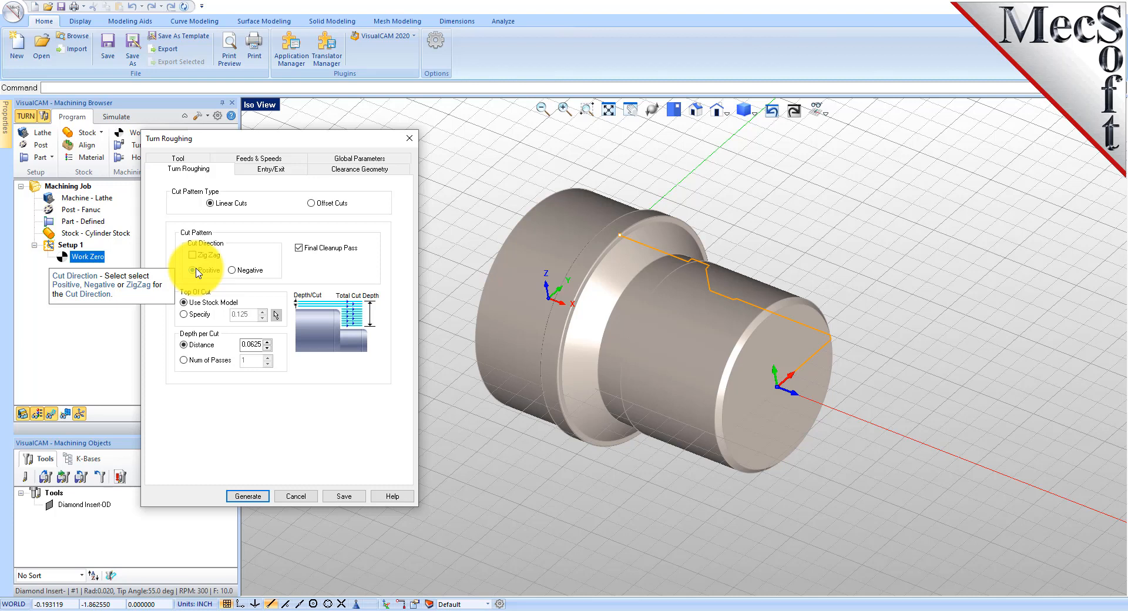
{"action": "left_click", "coordinate": [299, 248]}
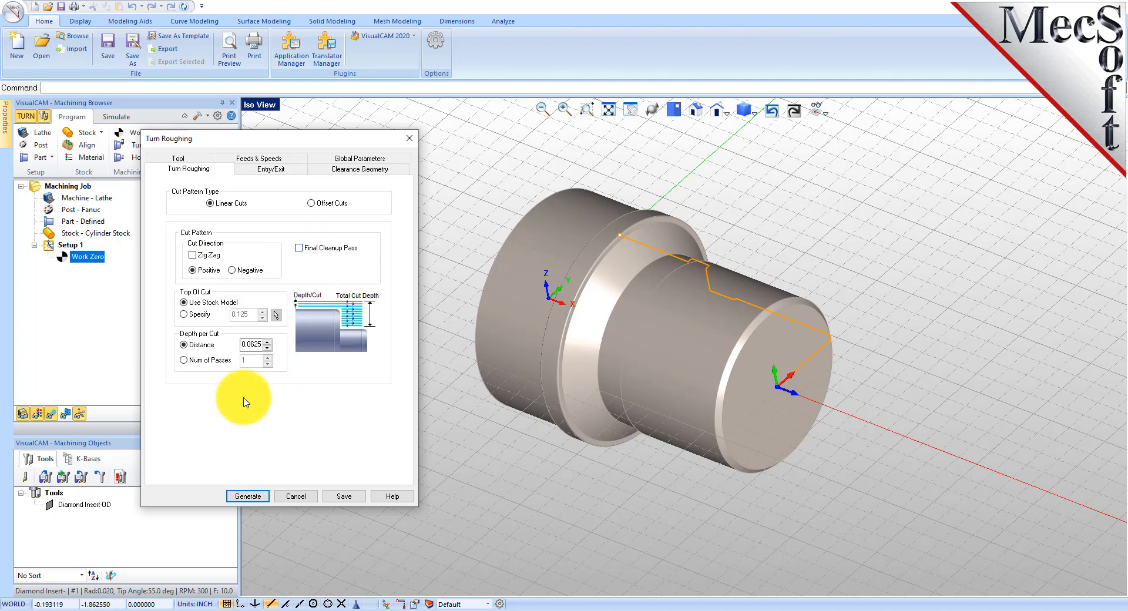
{"action": "left_click", "coordinate": [251, 344]}
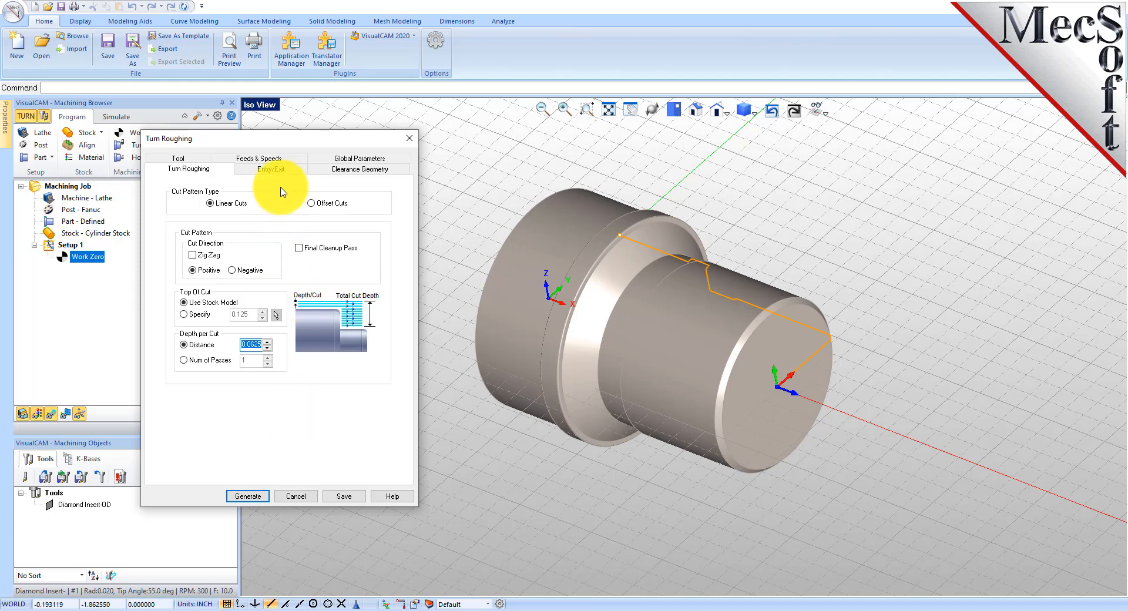
Set both the approach length and the engage length of the roughing operation's entry motion to 0.025.
{"action": "left_click", "coordinate": [276, 169]}
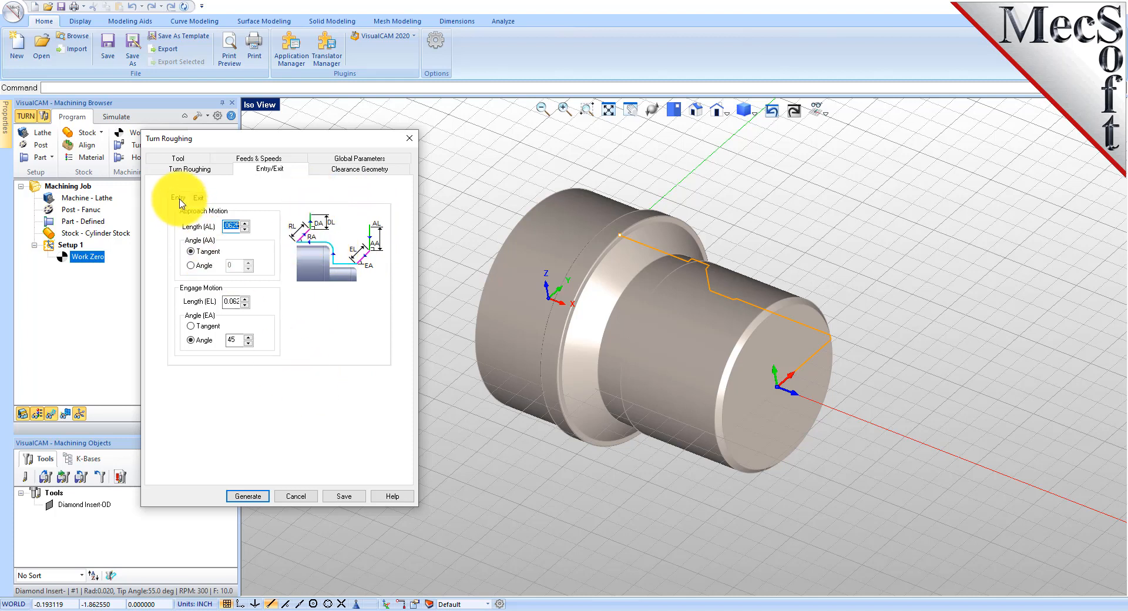
{"action": "mouse_move", "coordinate": [231, 227]}
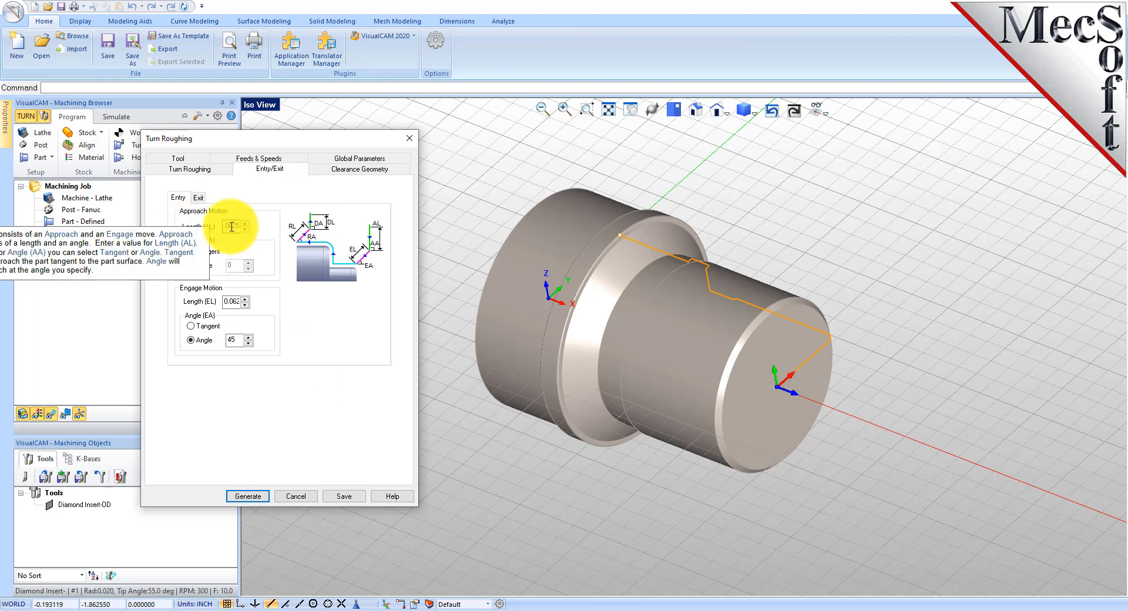
{"action": "type", "text": "0.025"}
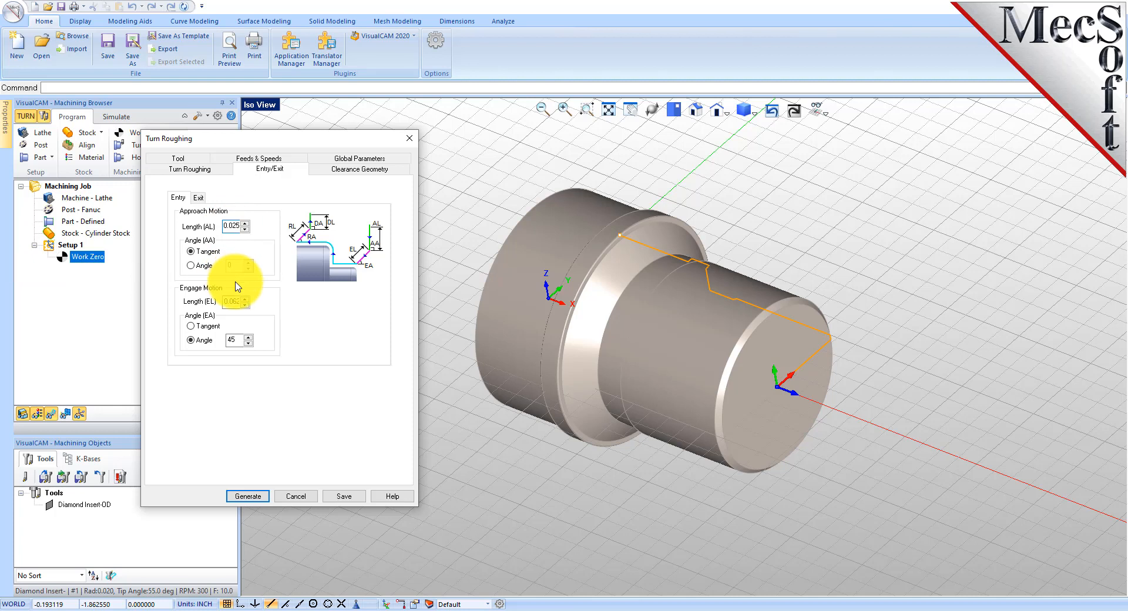
{"action": "mouse_move", "coordinate": [232, 301]}
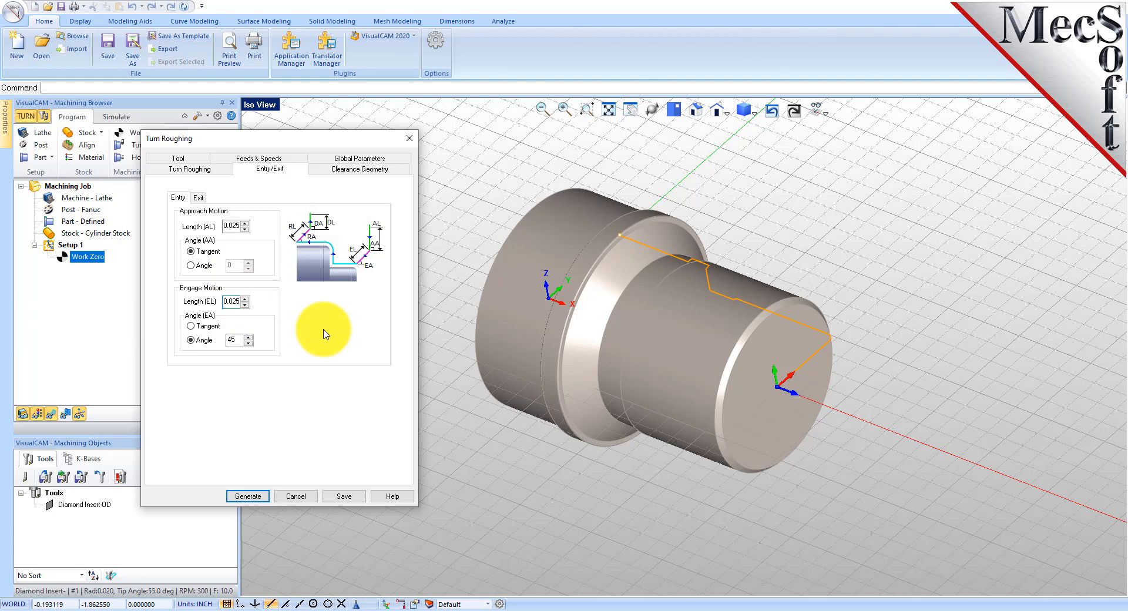
Set the exit motion's retract and depart lengths to 0.025 and generate the roughing toolpath.
{"action": "left_click", "coordinate": [198, 199]}
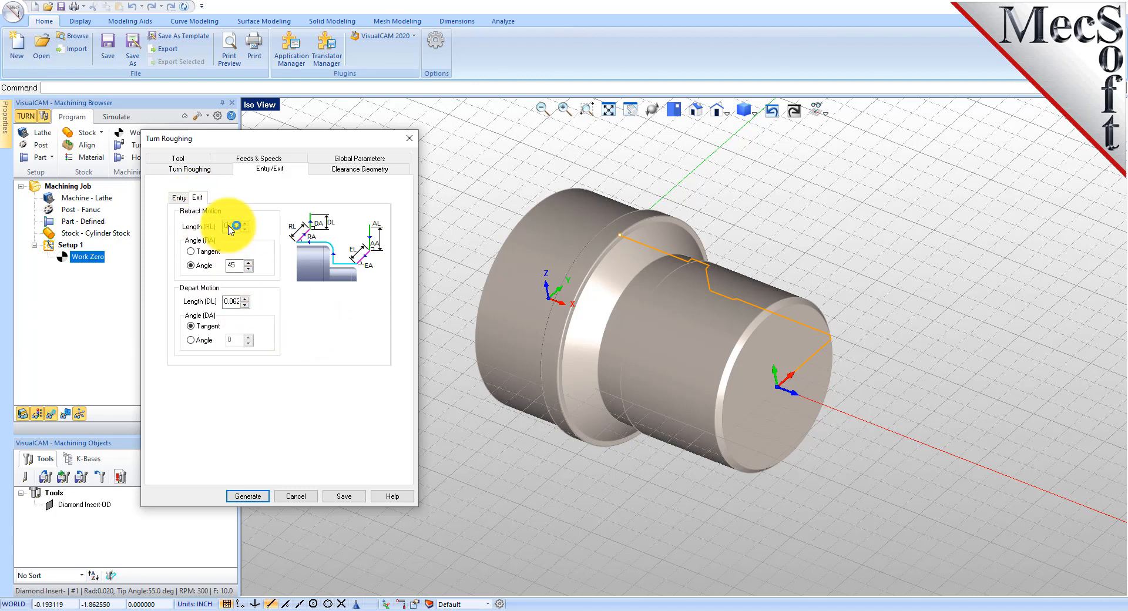
{"action": "type", "text": "0"}
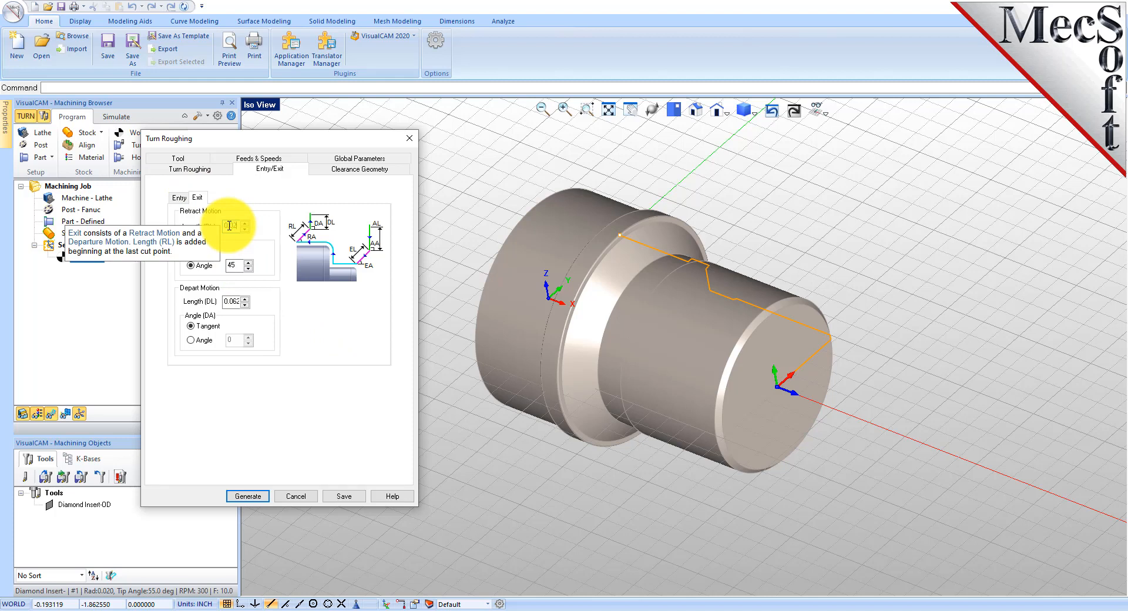
{"action": "double_click", "coordinate": [232, 301]}
{"action": "double_click", "coordinate": [232, 301]}
{"action": "type", "text": "0"}
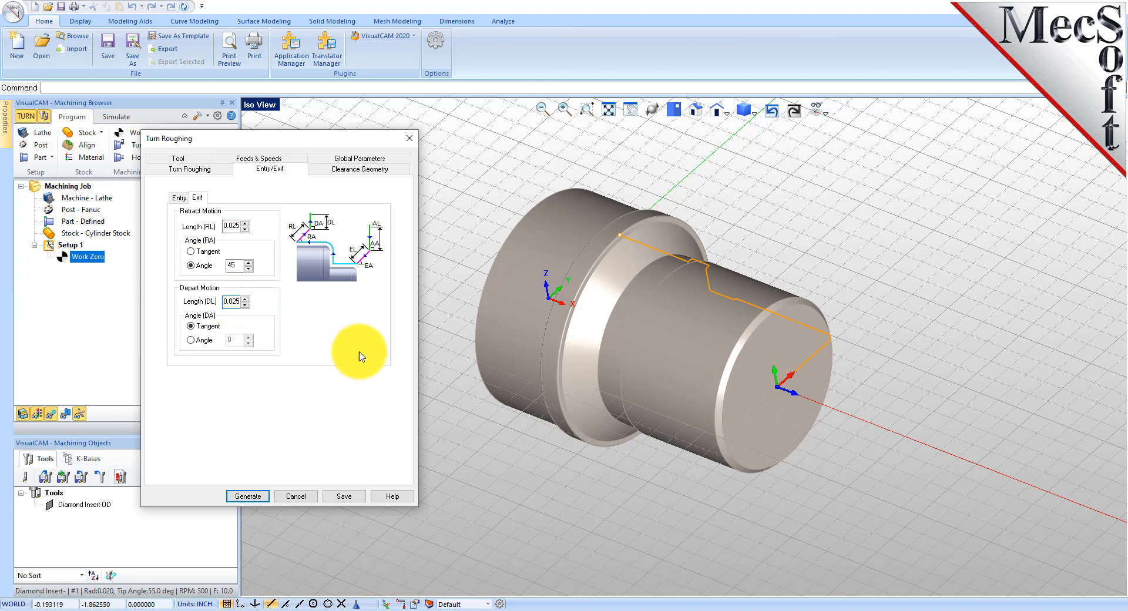
{"action": "left_click", "coordinate": [254, 501]}
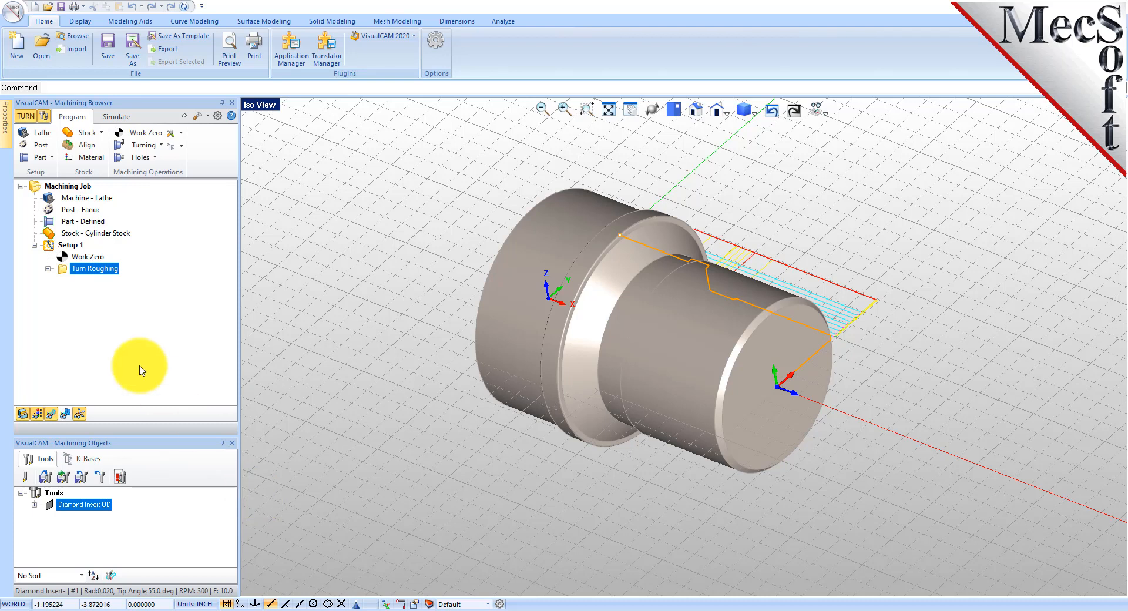
Examine the turn roughing toolpath against the part profile in the Top view, switching the toolpath display off and on.
{"action": "left_click", "coordinate": [61, 269]}
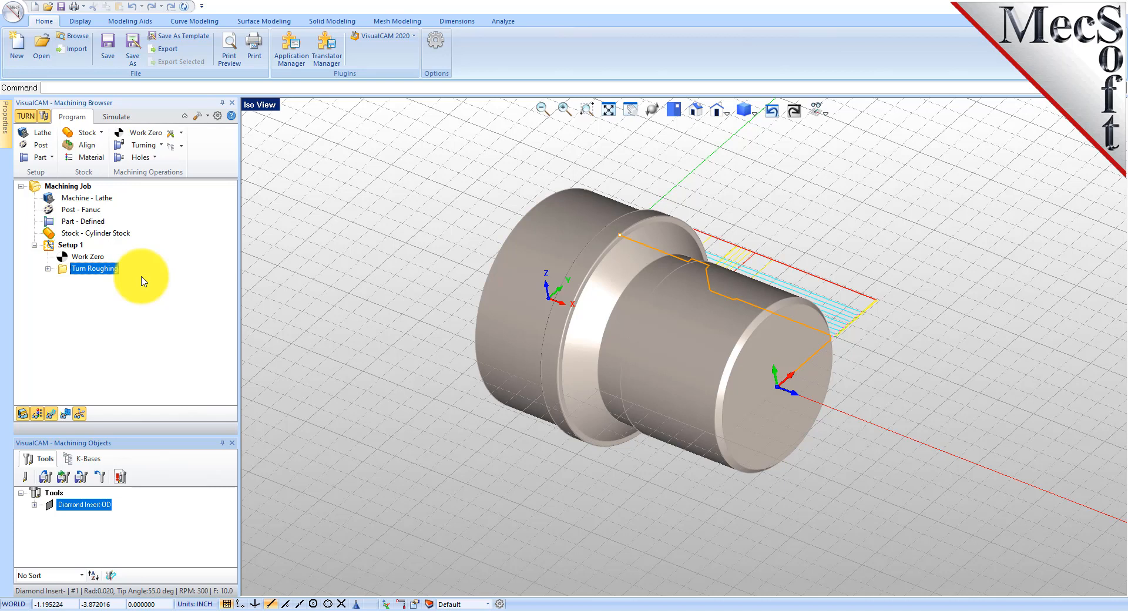
{"action": "left_click", "coordinate": [675, 110]}
{"action": "scroll", "coordinate": [731, 179], "scroll_direction": "up", "scroll_amount": 3}
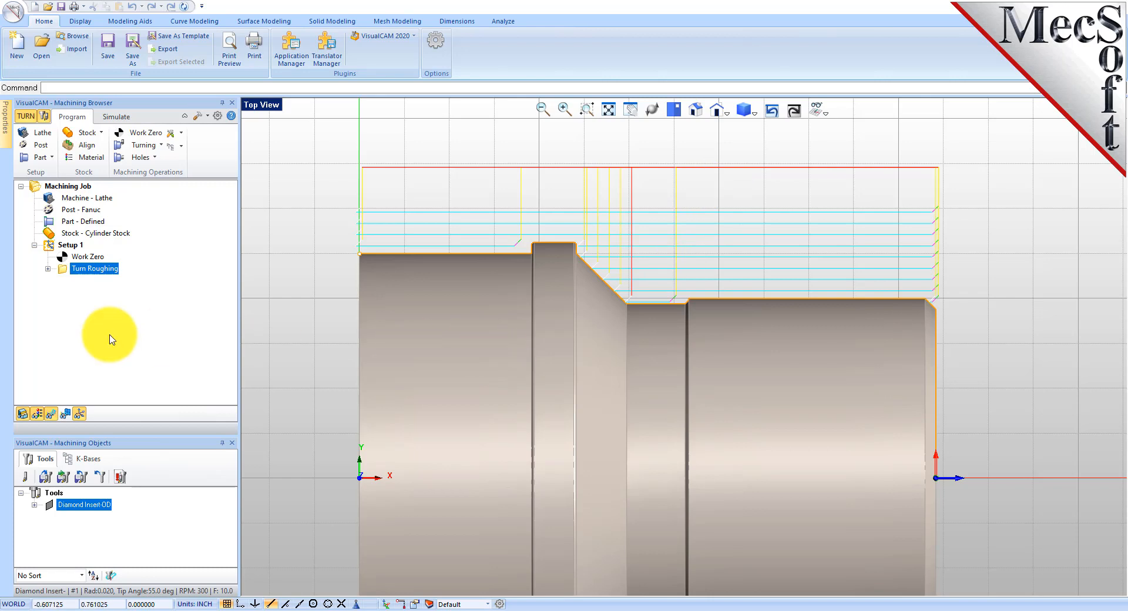
{"action": "left_click", "coordinate": [52, 414]}
{"action": "left_click", "coordinate": [51, 415]}
{"action": "left_click", "coordinate": [52, 415]}
{"action": "left_click", "coordinate": [52, 415]}
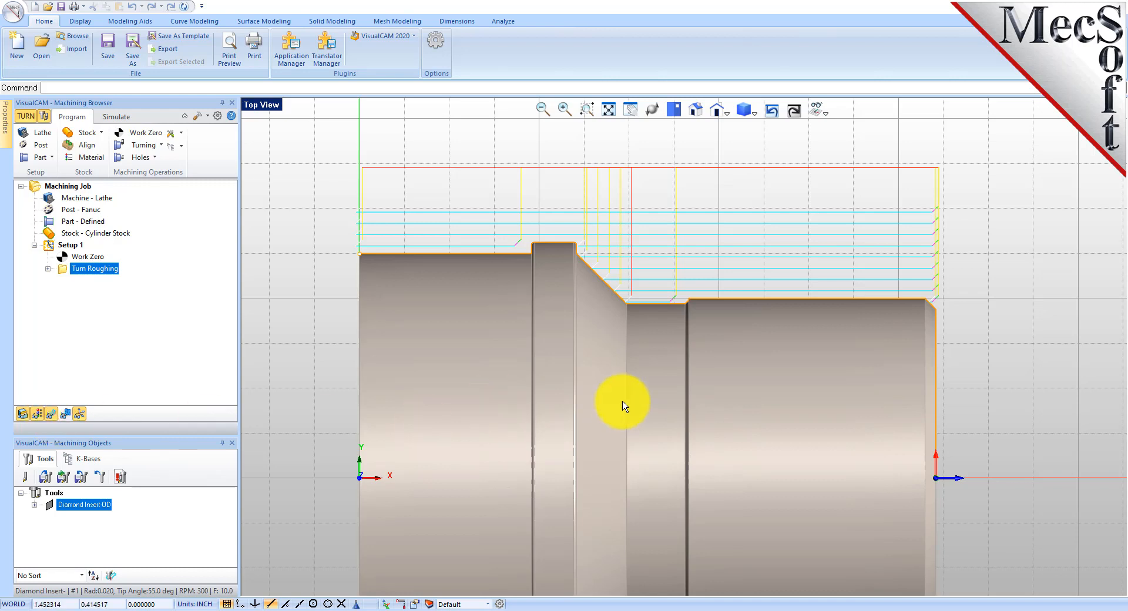
{"action": "left_click", "coordinate": [696, 109]}
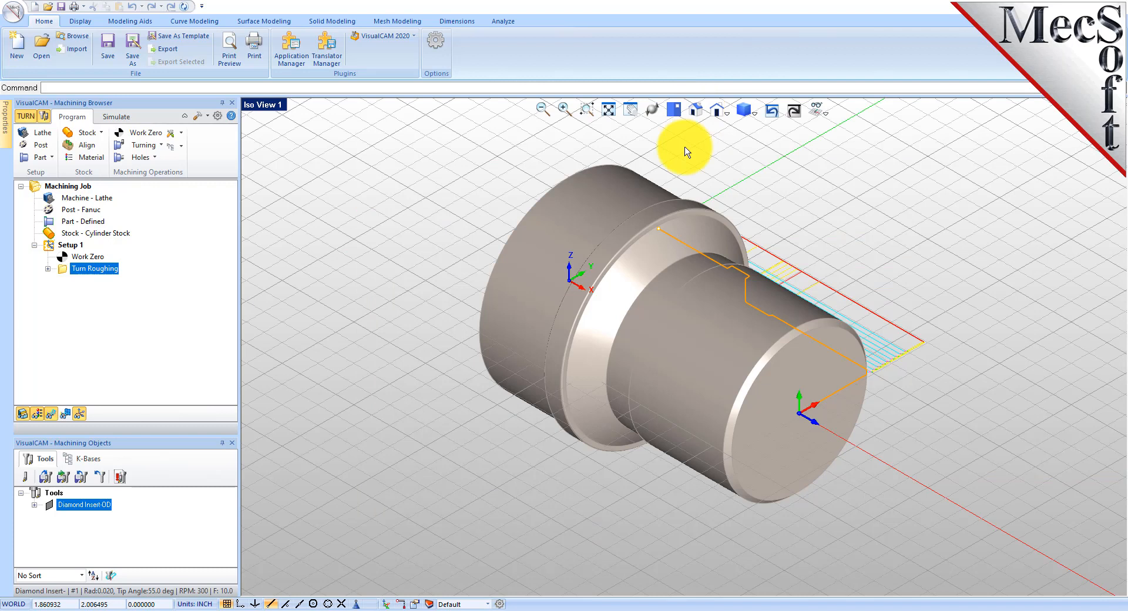
Switch to simulation in the Isometric-2 view and set the simulation display mode to 3 Quarter.
{"action": "left_click", "coordinate": [116, 117]}
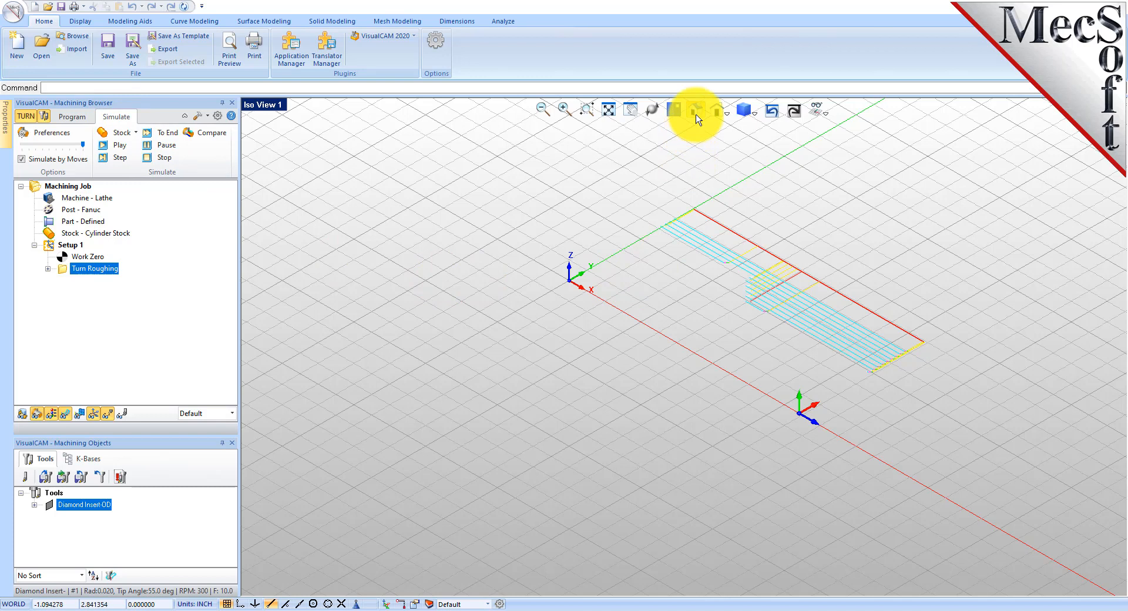
{"action": "left_click", "coordinate": [729, 117]}
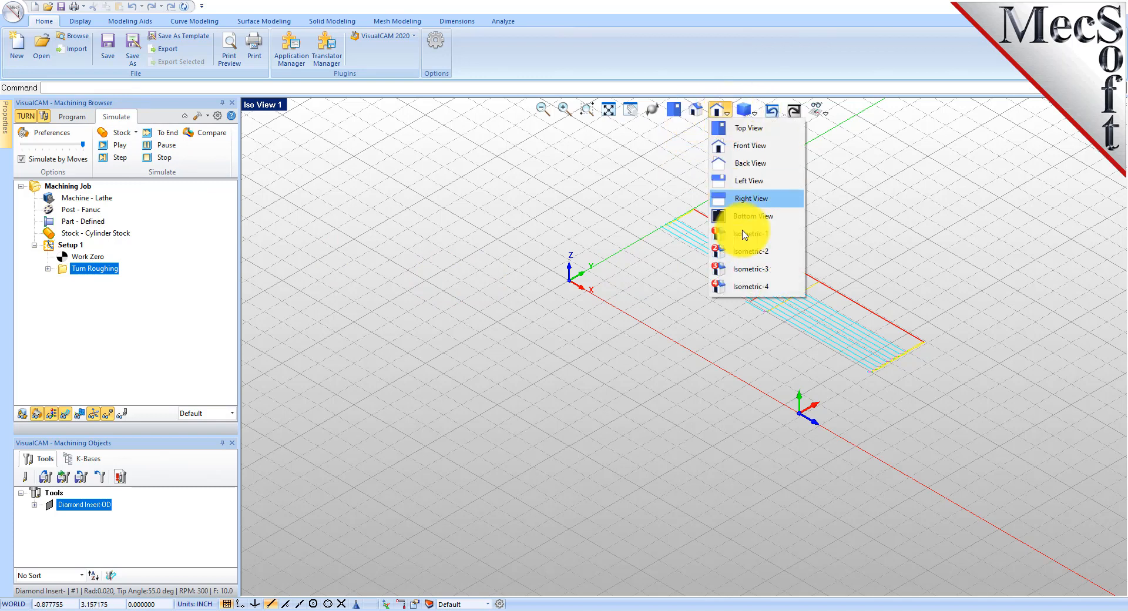
{"action": "left_click", "coordinate": [750, 254]}
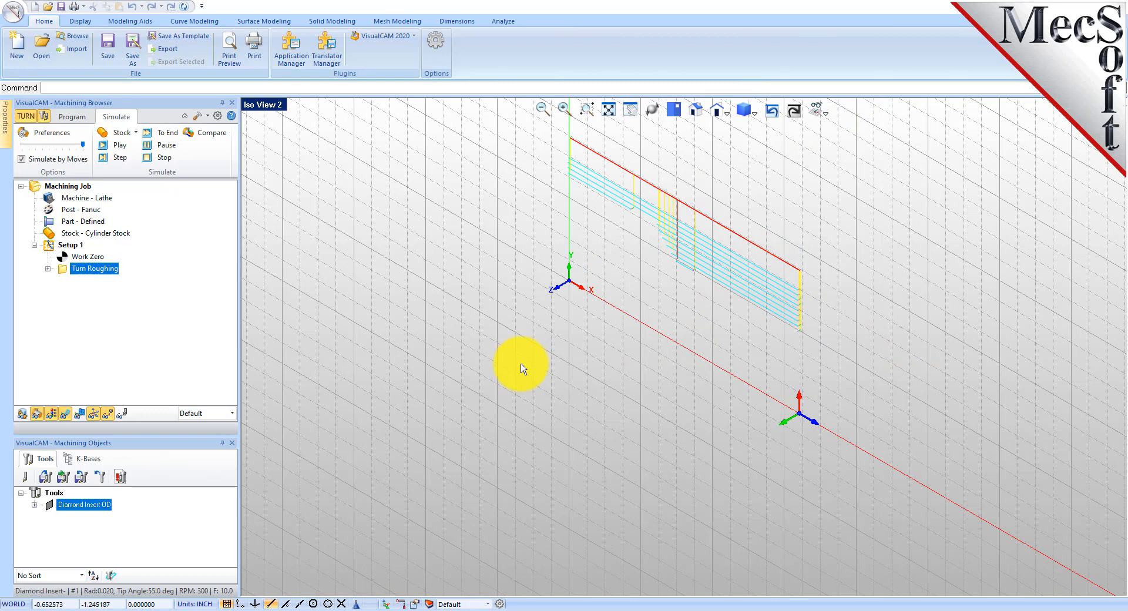
{"action": "left_click", "coordinate": [46, 137]}
{"action": "left_click", "coordinate": [46, 137]}
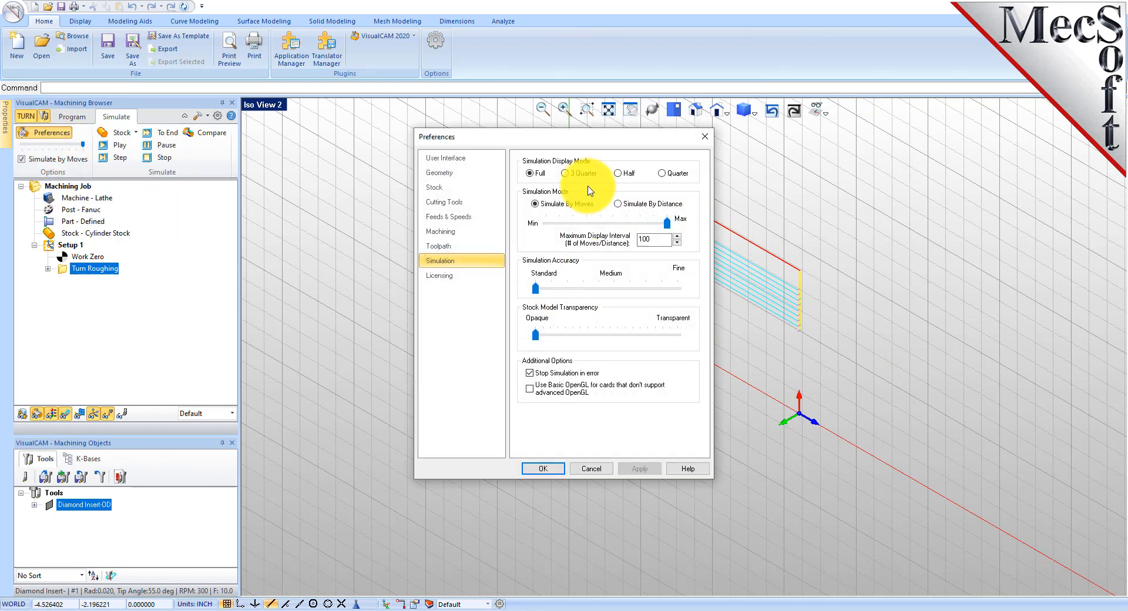
{"action": "mouse_move", "coordinate": [570, 176]}
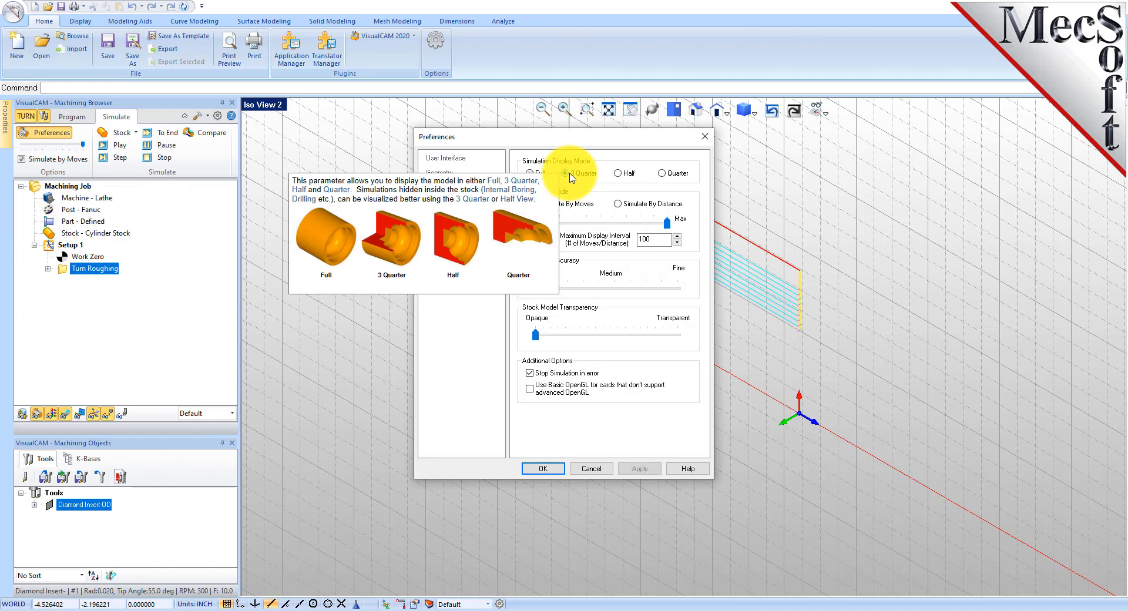
{"action": "left_click", "coordinate": [549, 470]}
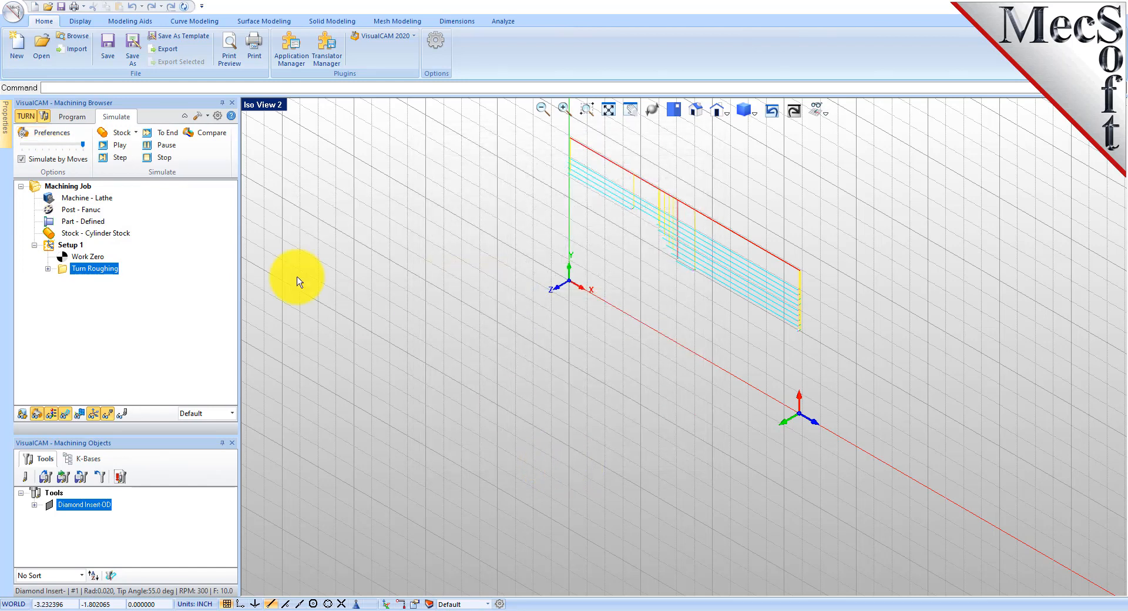
Turn off Simulate by Moves, use the minimum simulation speed, and play the turn roughing simulation.
{"action": "left_click", "coordinate": [22, 158]}
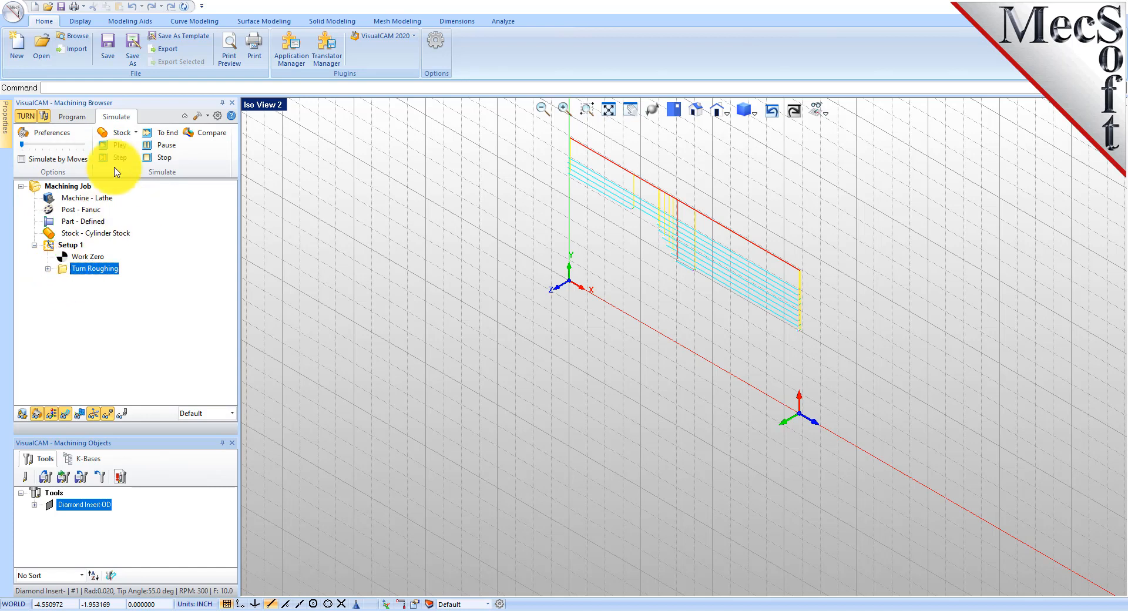
{"action": "left_click", "coordinate": [120, 146]}
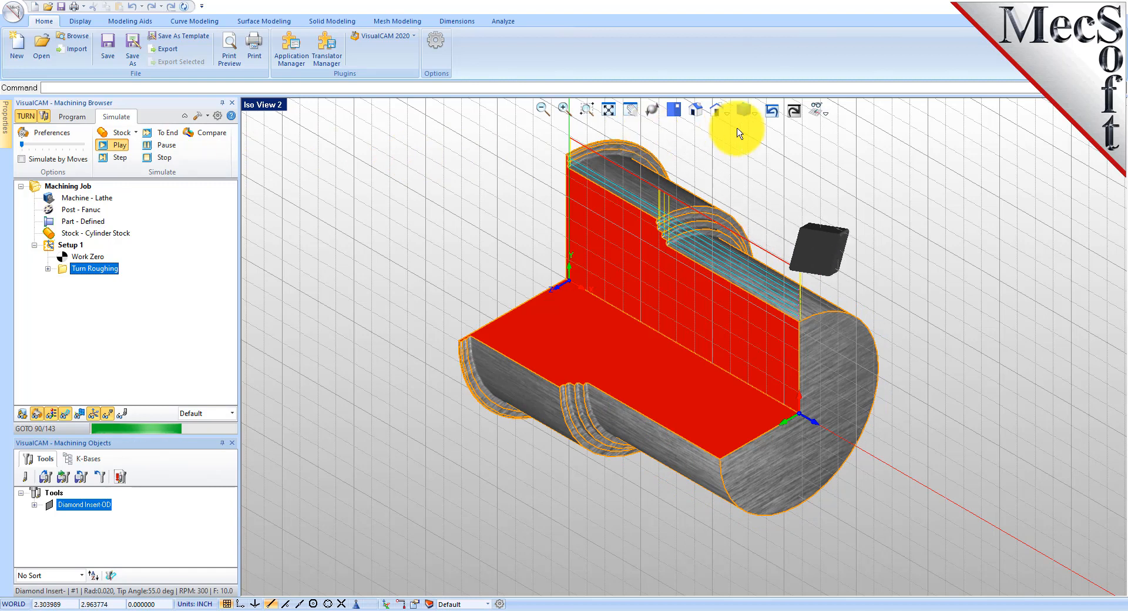
{"action": "left_click", "coordinate": [727, 111]}
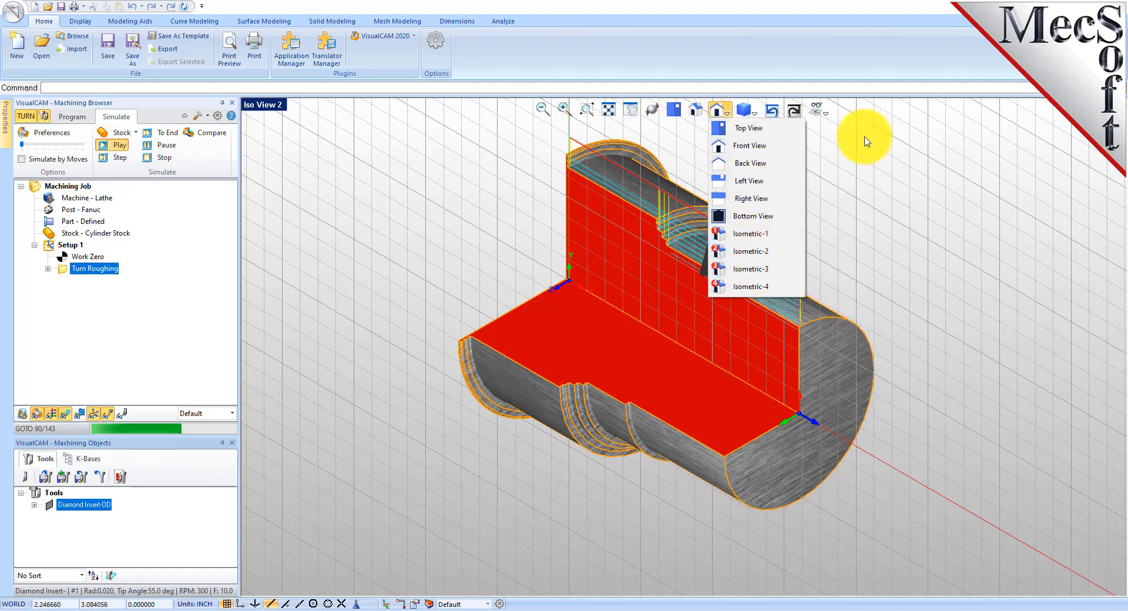
{"action": "left_click", "coordinate": [805, 14]}
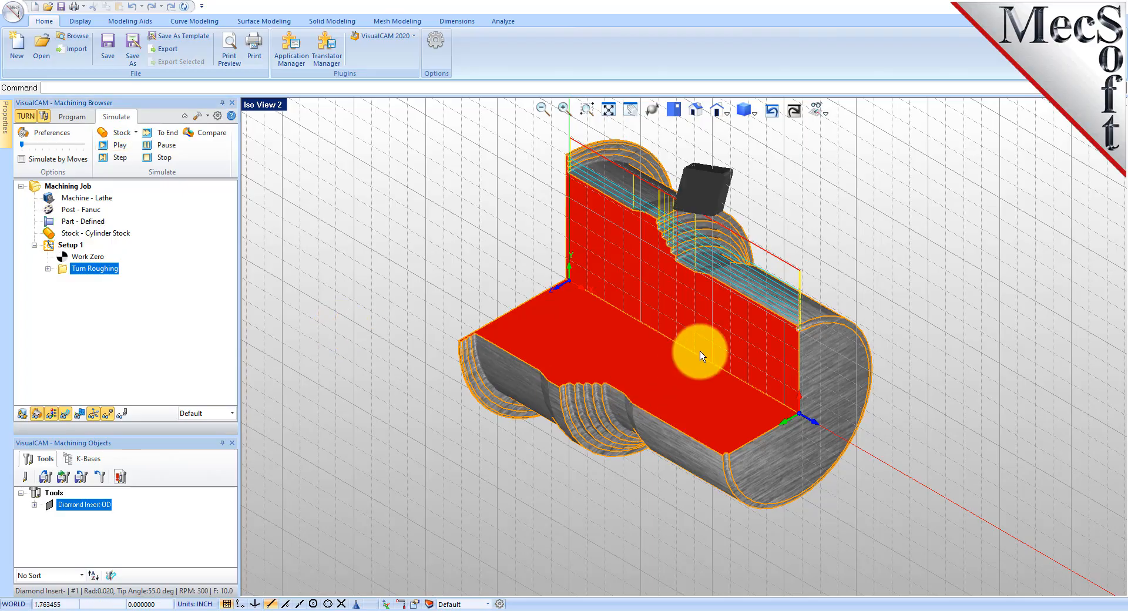
Inspect the simulated roughed stock in 3D, switching its material texture off and back on.
{"action": "scroll", "coordinate": [705, 338], "scroll_direction": "up", "scroll_amount": 1}
{"action": "right_click_drag", "start_coordinate": [732, 373], "coordinate": [627, 377]}
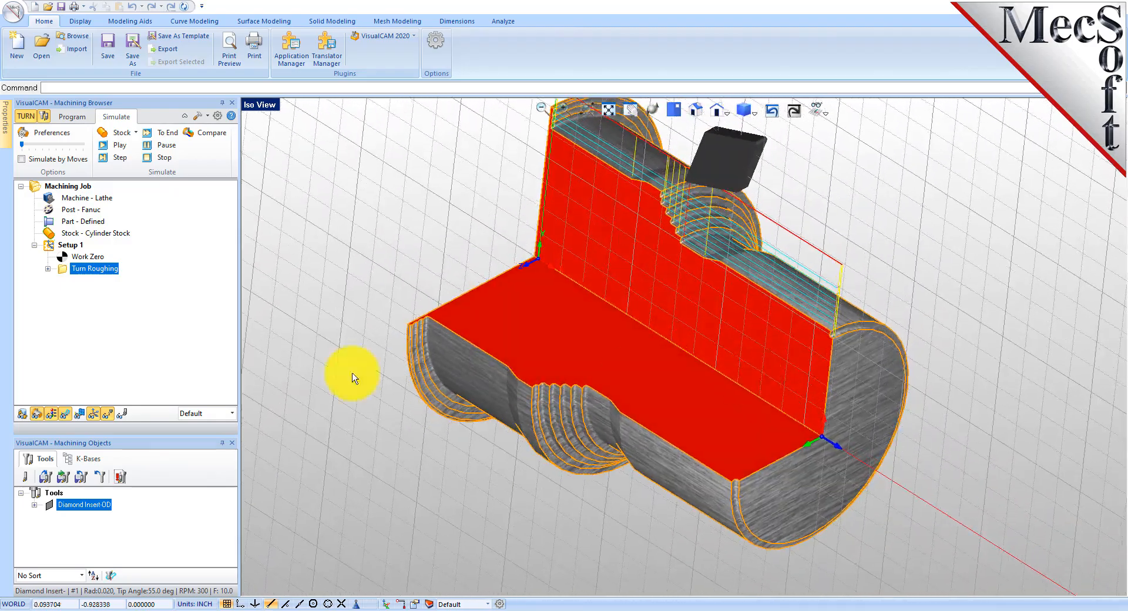
{"action": "left_click", "coordinate": [53, 414]}
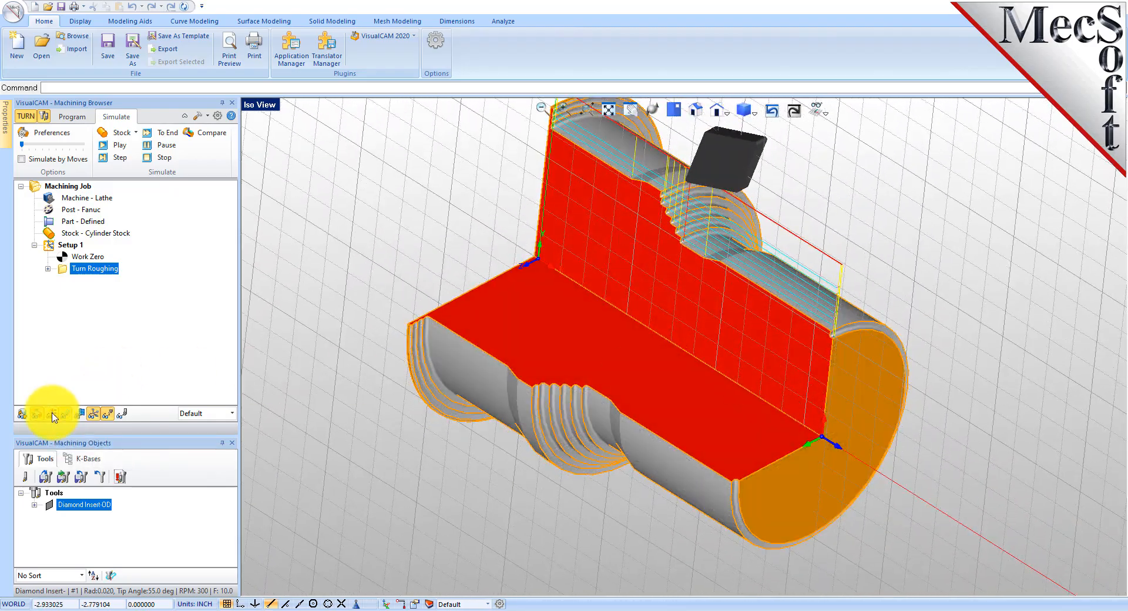
{"action": "left_click", "coordinate": [52, 415]}
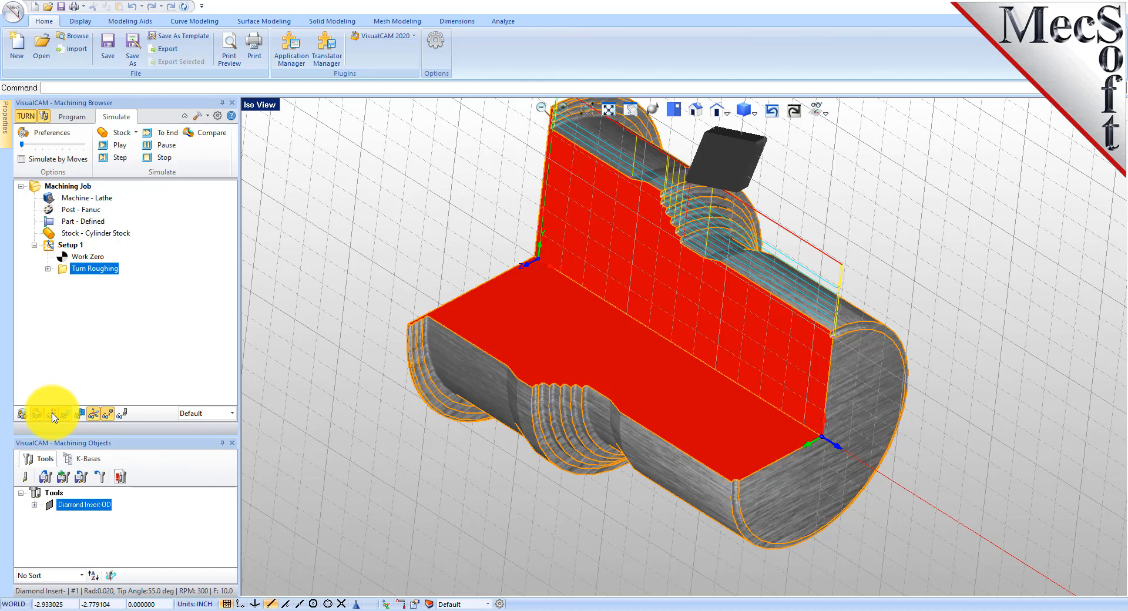
{"action": "left_click", "coordinate": [52, 415]}
{"action": "left_click", "coordinate": [52, 415]}
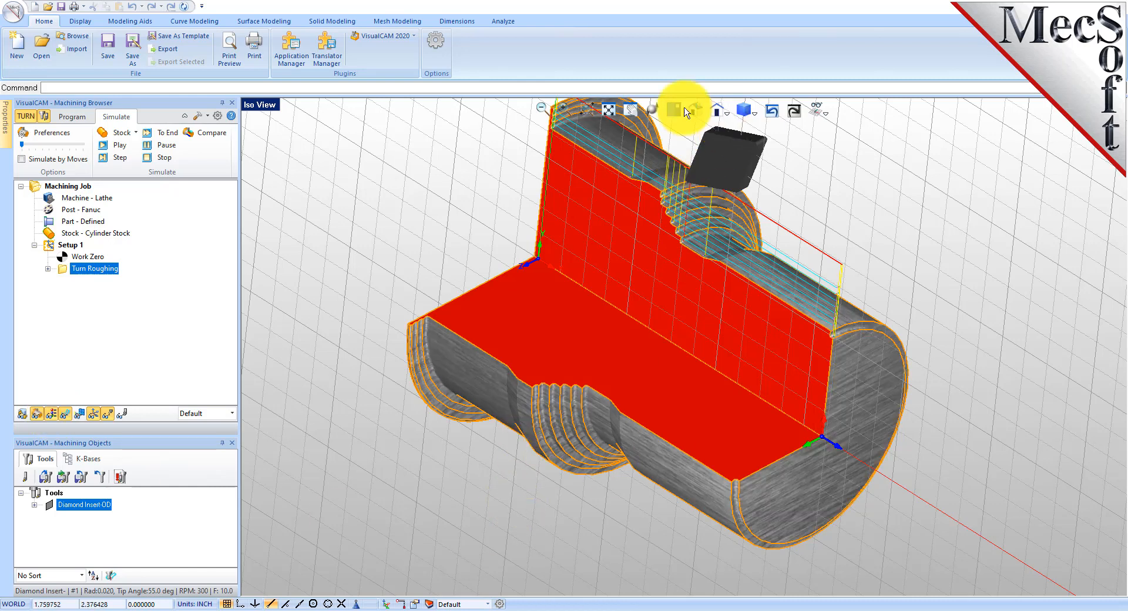
{"action": "left_click", "coordinate": [607, 109]}
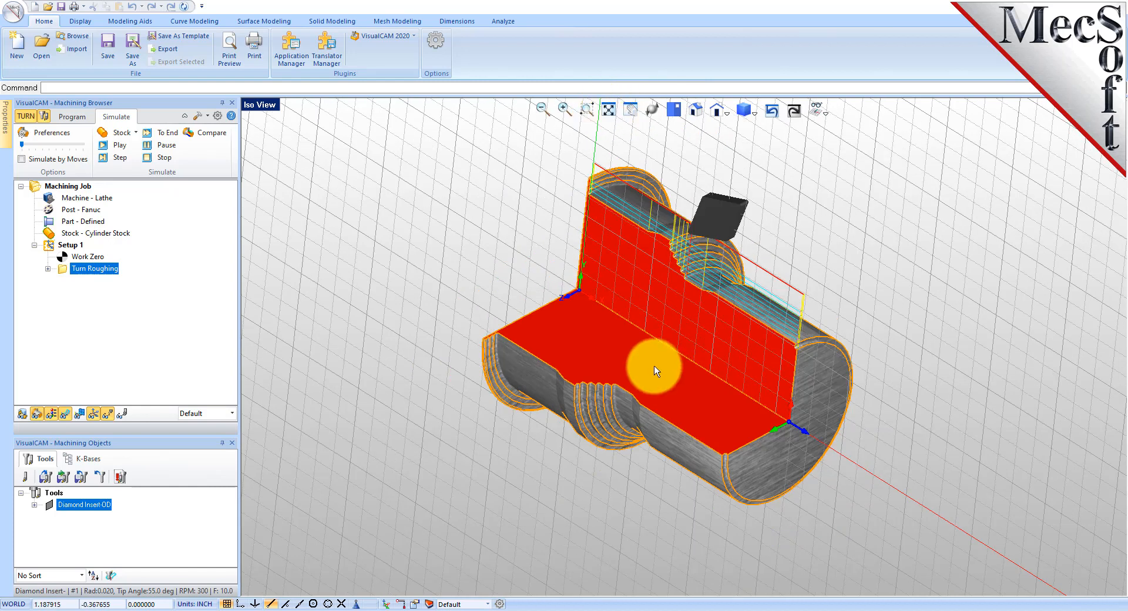
{"action": "scroll", "coordinate": [684, 361], "scroll_direction": "up", "scroll_amount": 2}
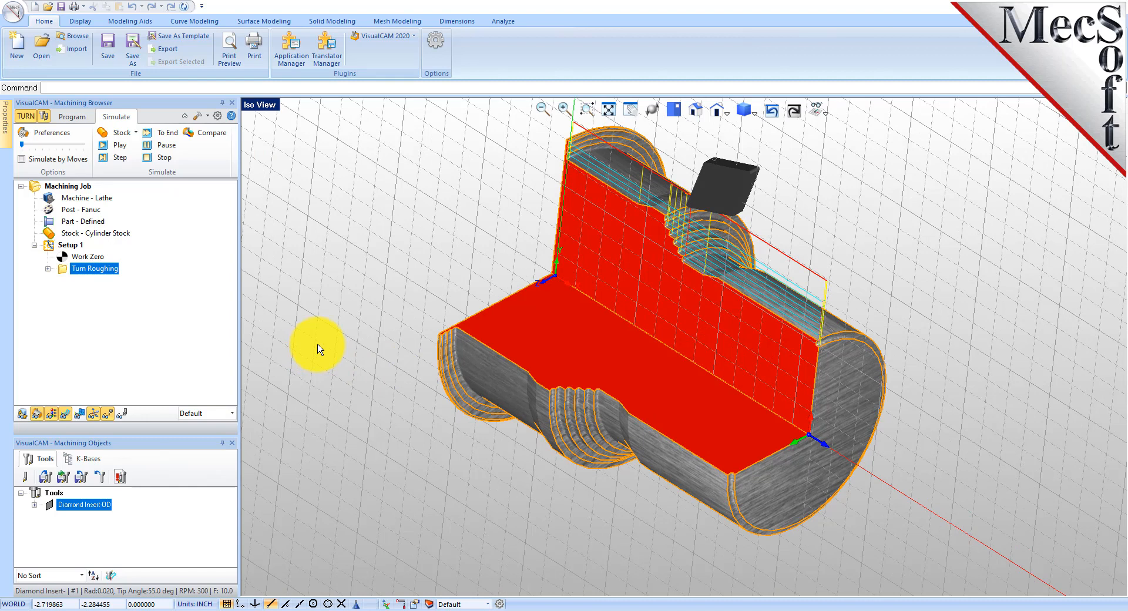
Create a Turn Finishing operation using the Diamond Insert-OD tool and load its feeds and speeds from the tool.
{"action": "left_click", "coordinate": [72, 116]}
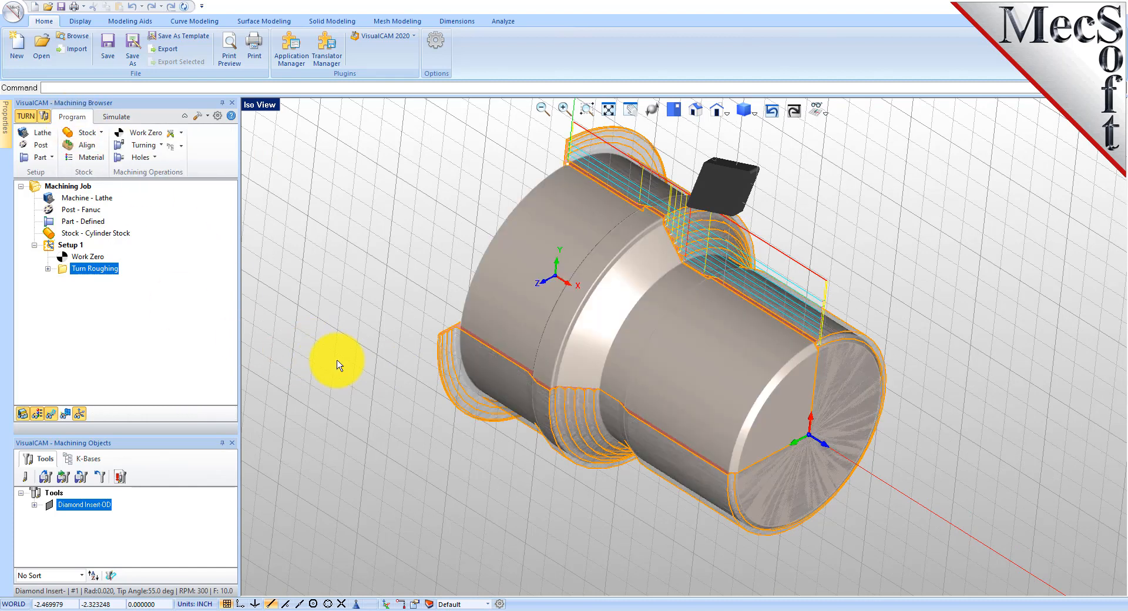
{"action": "left_click", "coordinate": [152, 144]}
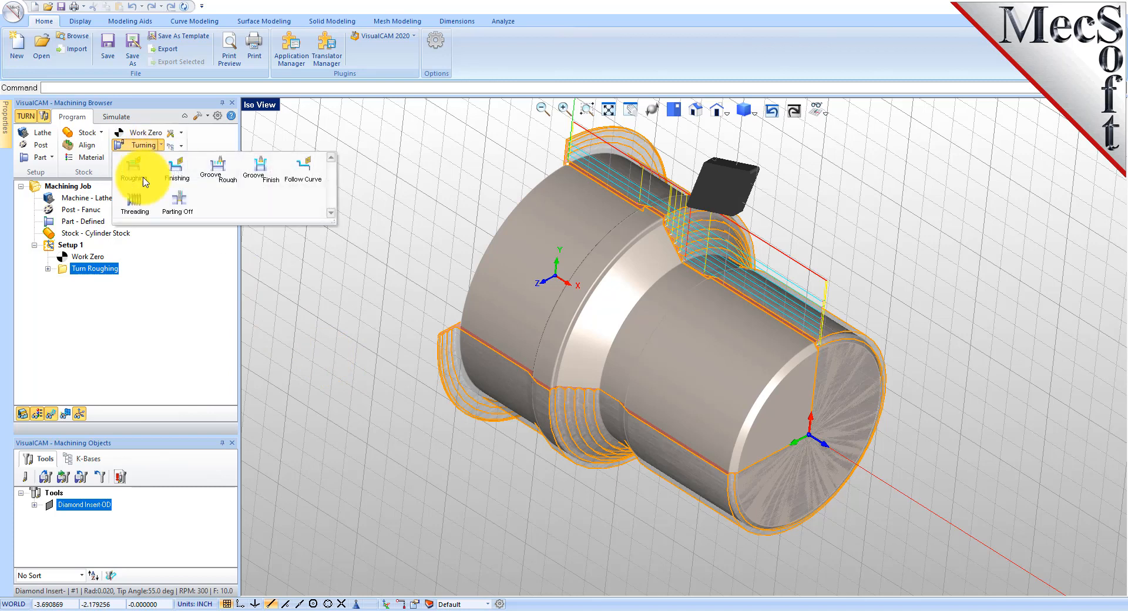
{"action": "left_click", "coordinate": [189, 172]}
{"action": "left_click_drag", "start_coordinate": [135, 122], "coordinate": [241, 151]}
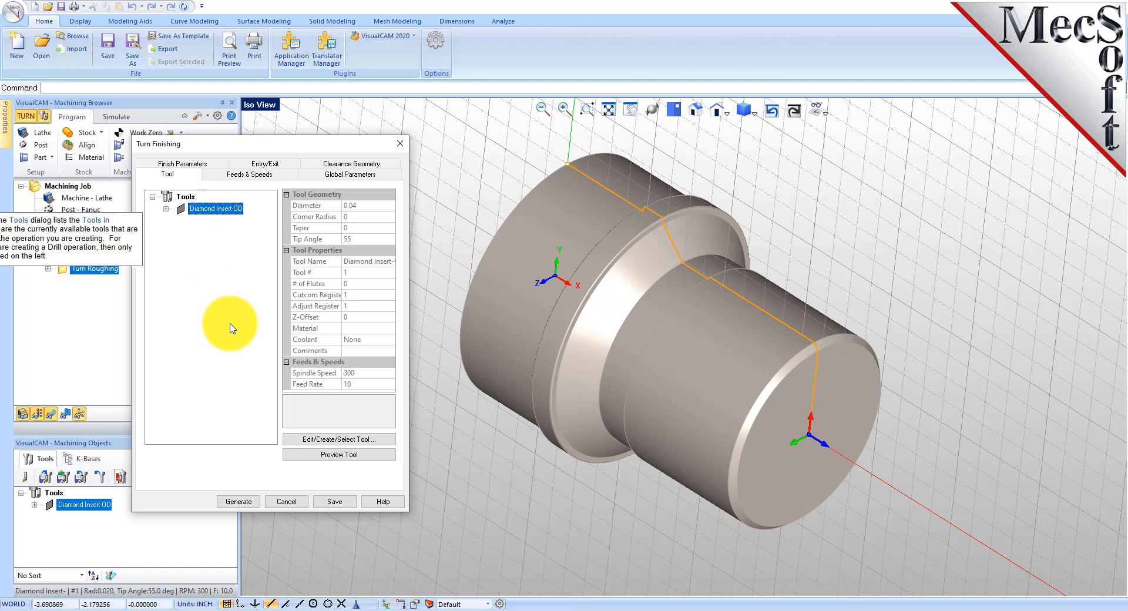
{"action": "left_click", "coordinate": [259, 175]}
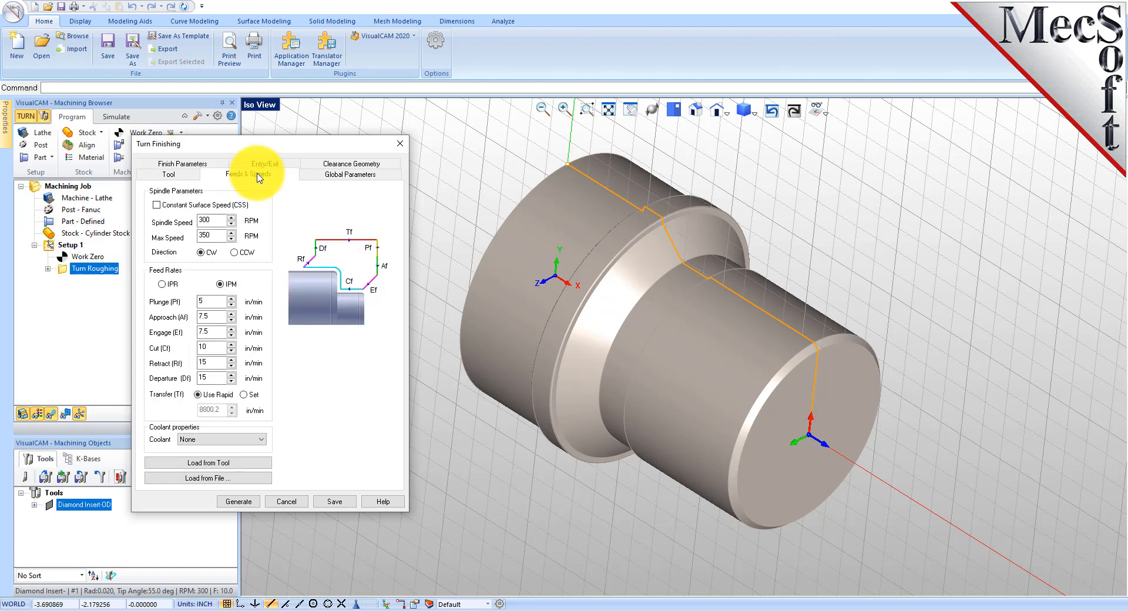
{"action": "left_click", "coordinate": [234, 464]}
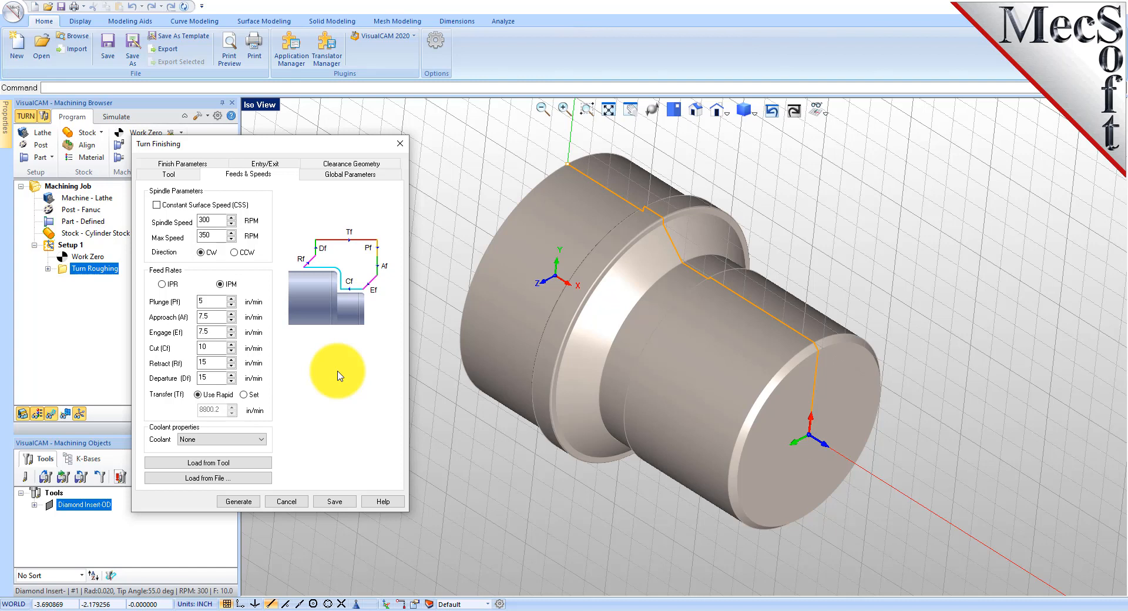
Set the finishing operation's cut transfer to Clearance Plane, with the Outer Diameter approach type and a stock value of 0.
{"action": "left_click", "coordinate": [355, 164]}
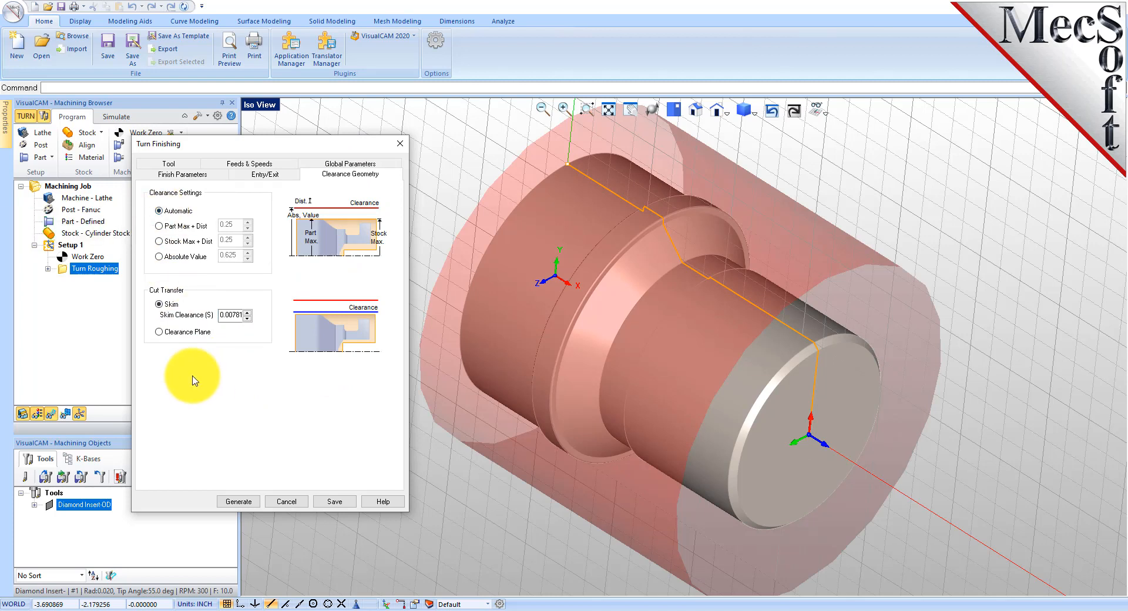
{"action": "left_click", "coordinate": [160, 332]}
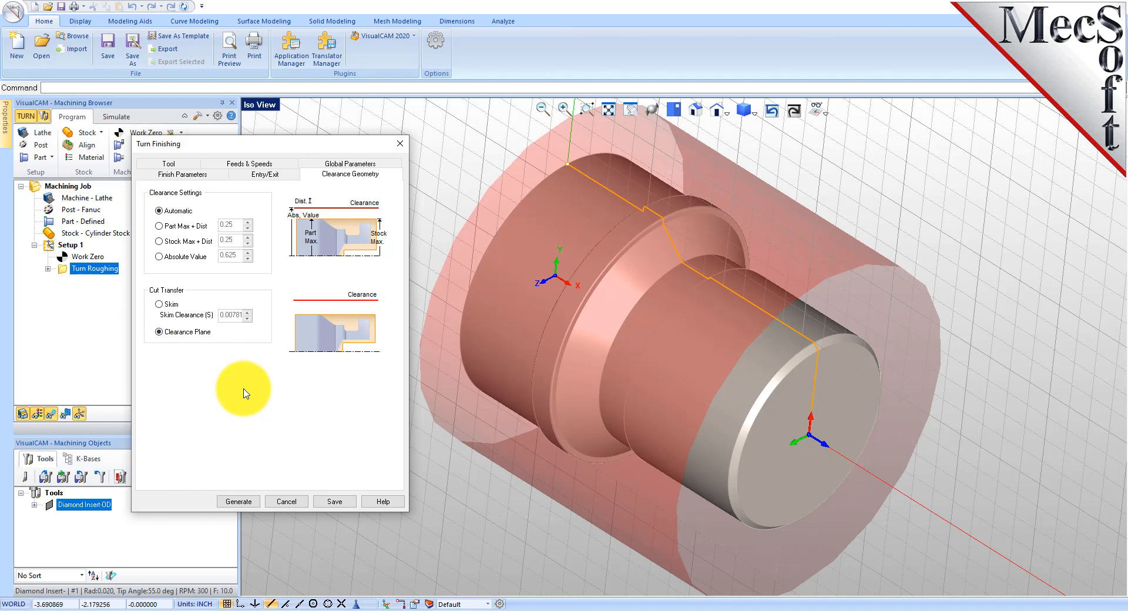
{"action": "left_click", "coordinate": [350, 167]}
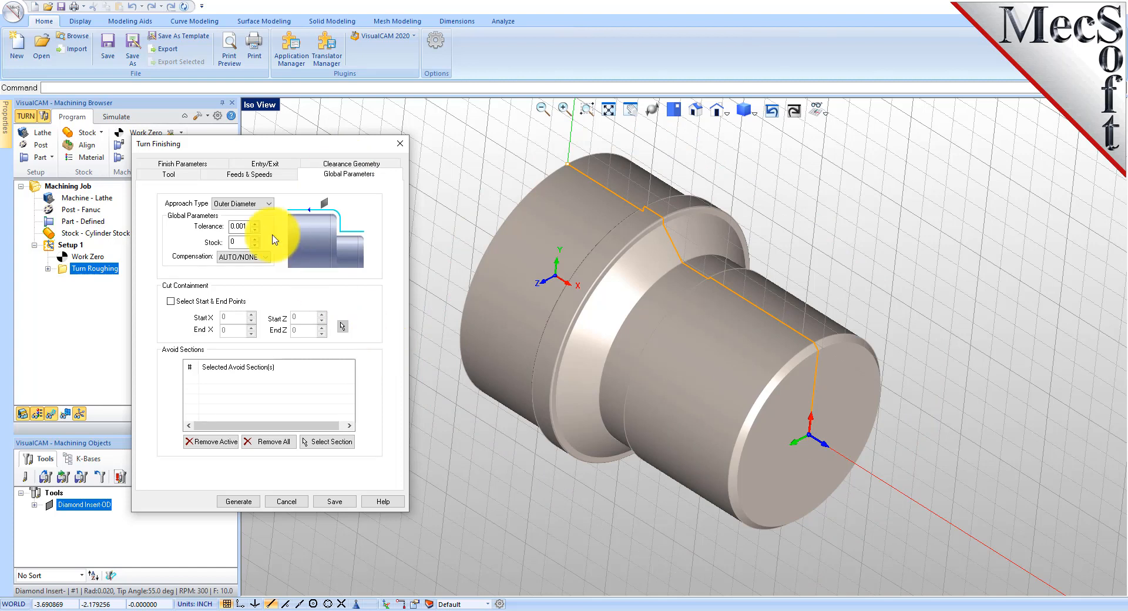
{"action": "left_click", "coordinate": [258, 204]}
{"action": "left_click", "coordinate": [251, 215]}
{"action": "double_click", "coordinate": [234, 241]}
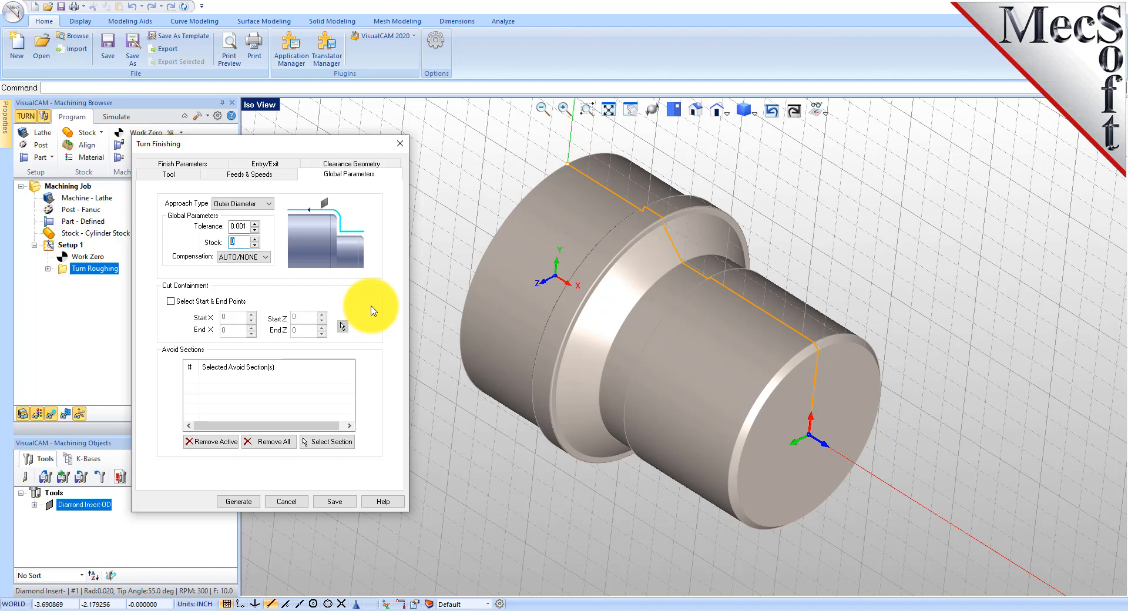
Contain the finishing cut from the front-face chamfer's inner end to the profile's rear outer corner, picked in Top view, and generate the toolpath.
{"action": "left_click", "coordinate": [171, 302]}
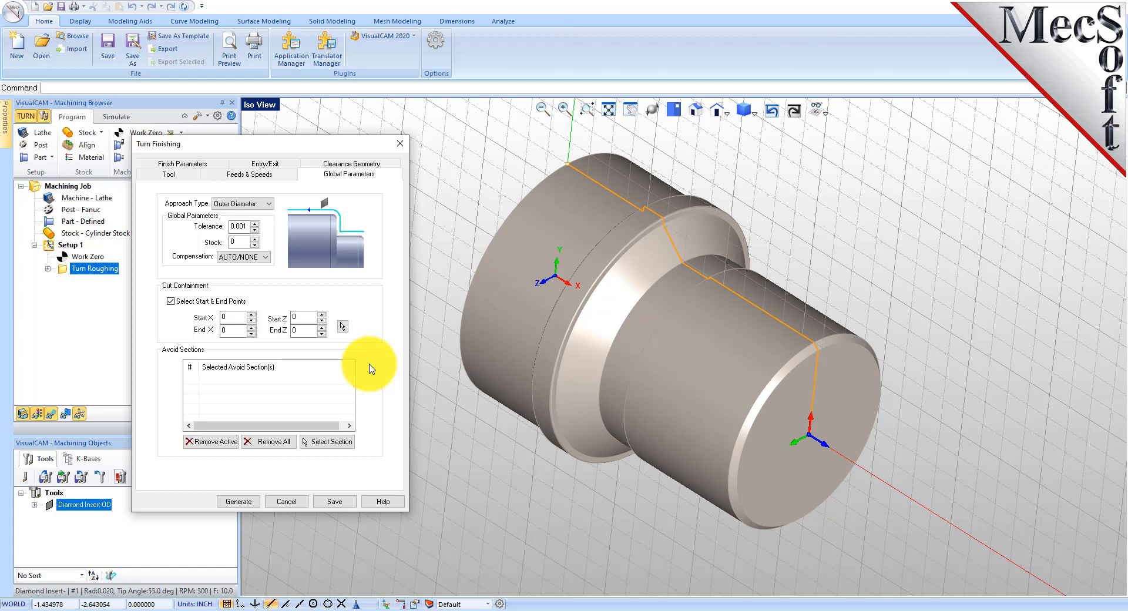
{"action": "left_click_drag", "start_coordinate": [298, 151], "coordinate": [235, 154]}
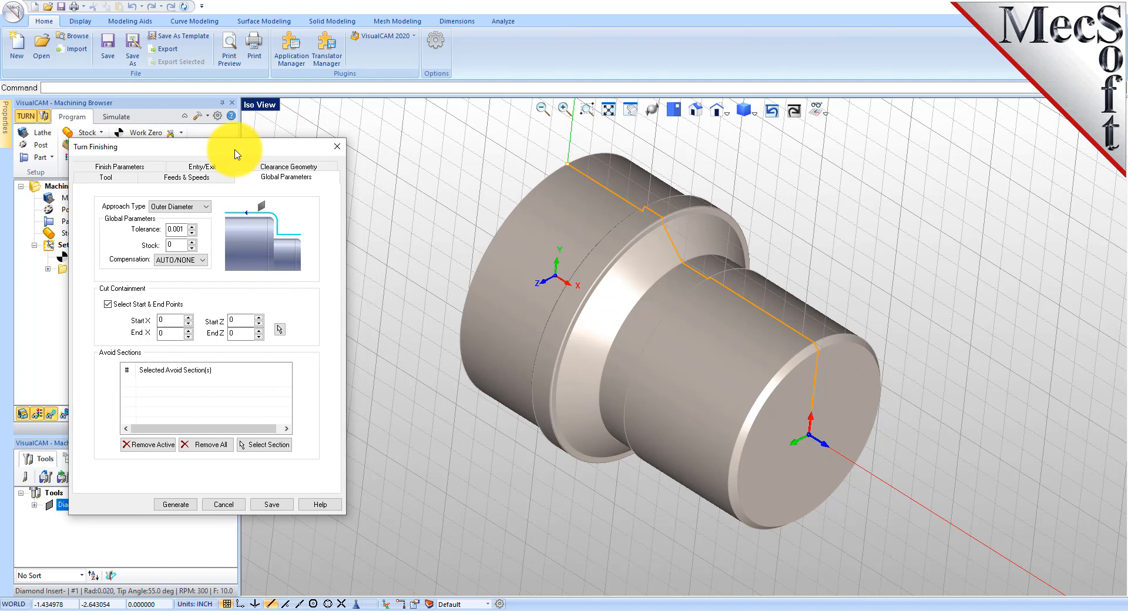
{"action": "left_click", "coordinate": [280, 330]}
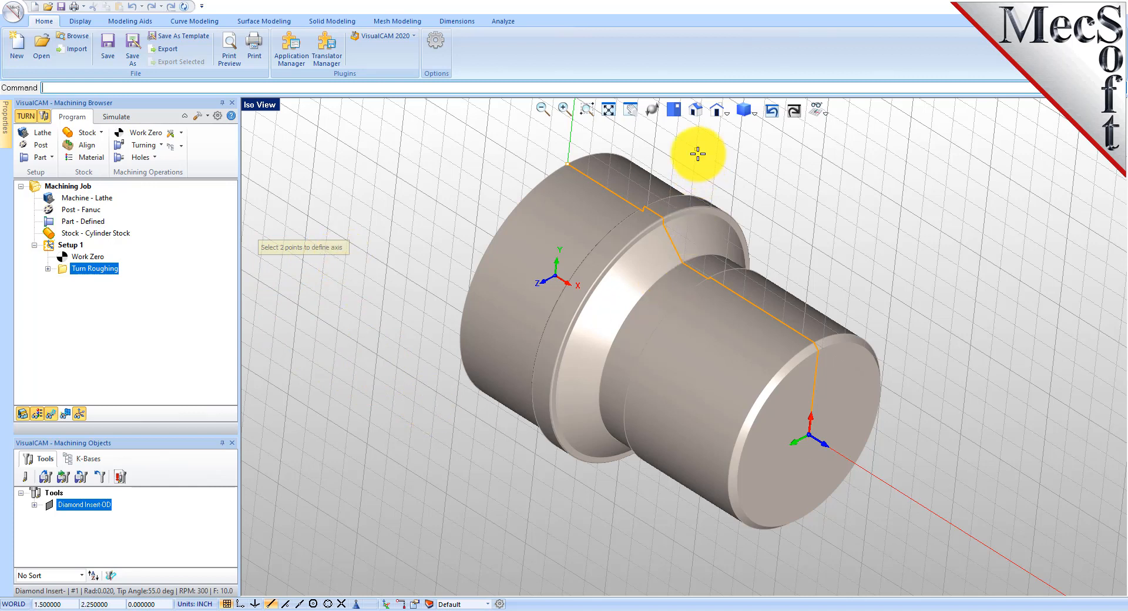
{"action": "left_click", "coordinate": [676, 111]}
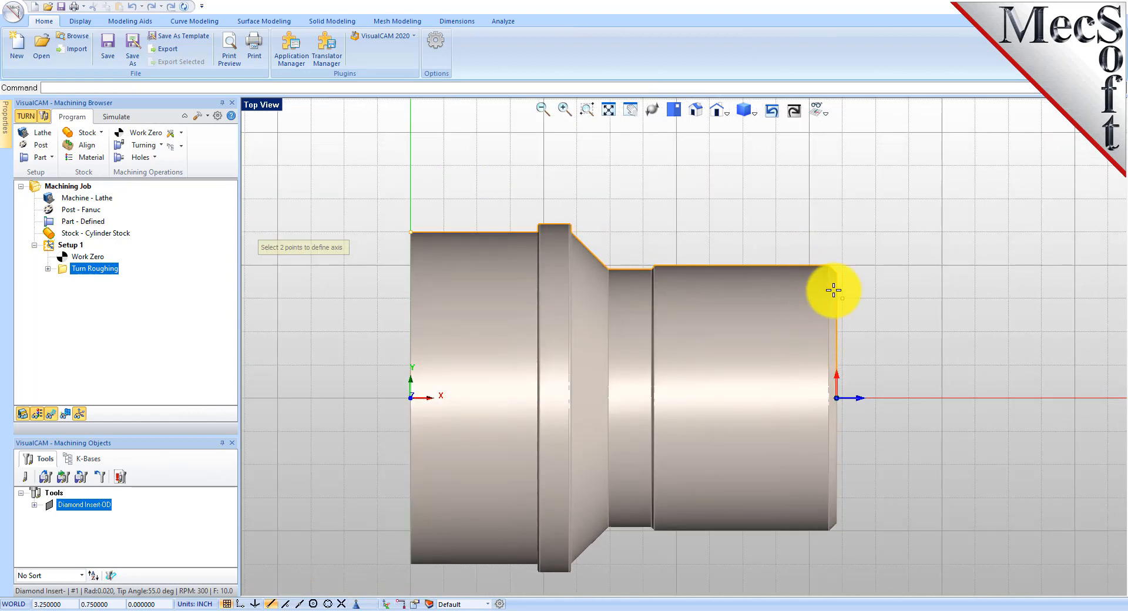
{"action": "left_click", "coordinate": [837, 272]}
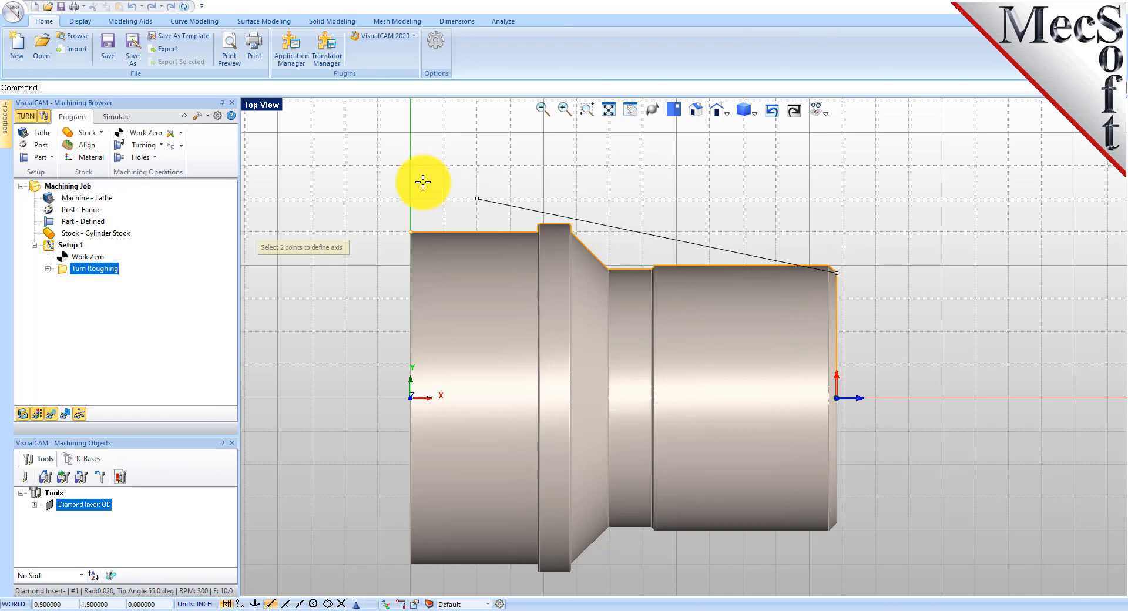
{"action": "left_click", "coordinate": [411, 233]}
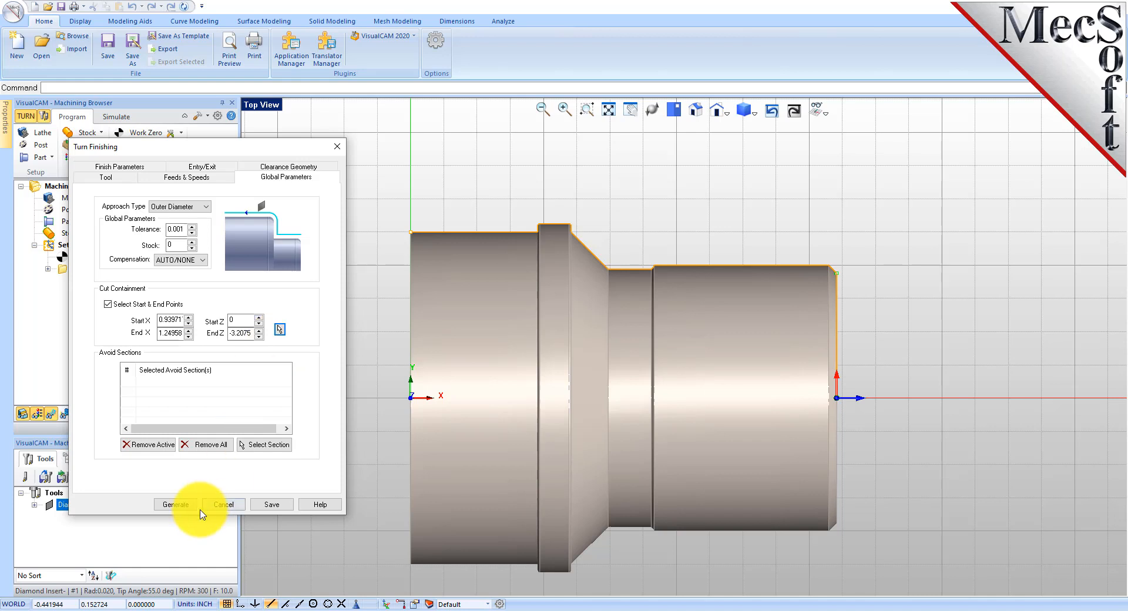
{"action": "left_click", "coordinate": [176, 504]}
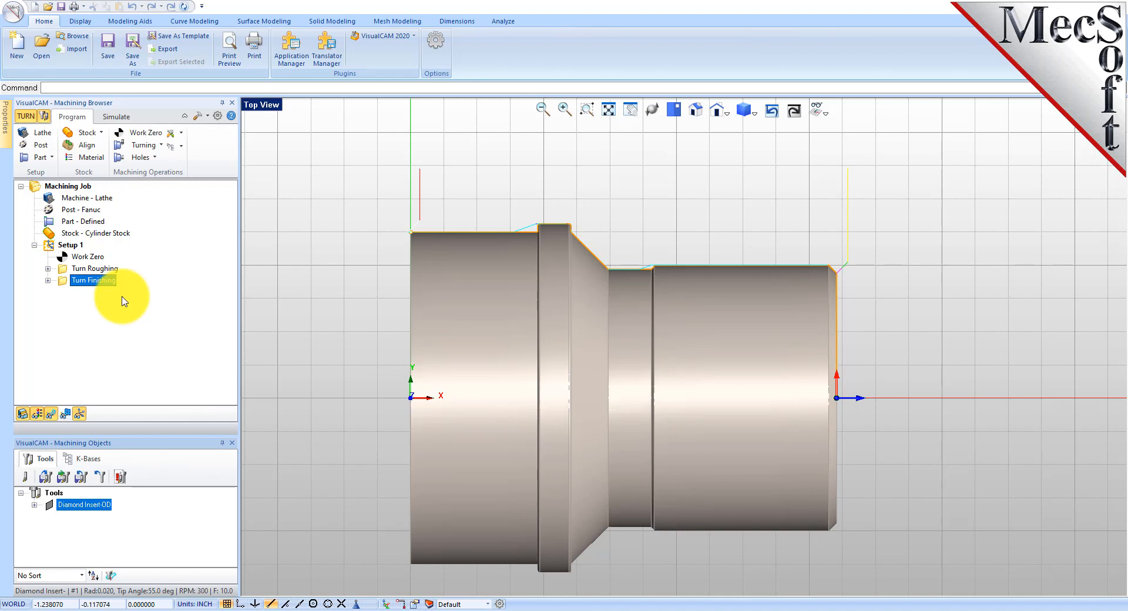
Simulate the turn finishing operation in the Isometric-2 view and inspect the finished stock in 3D.
{"action": "left_click", "coordinate": [116, 116]}
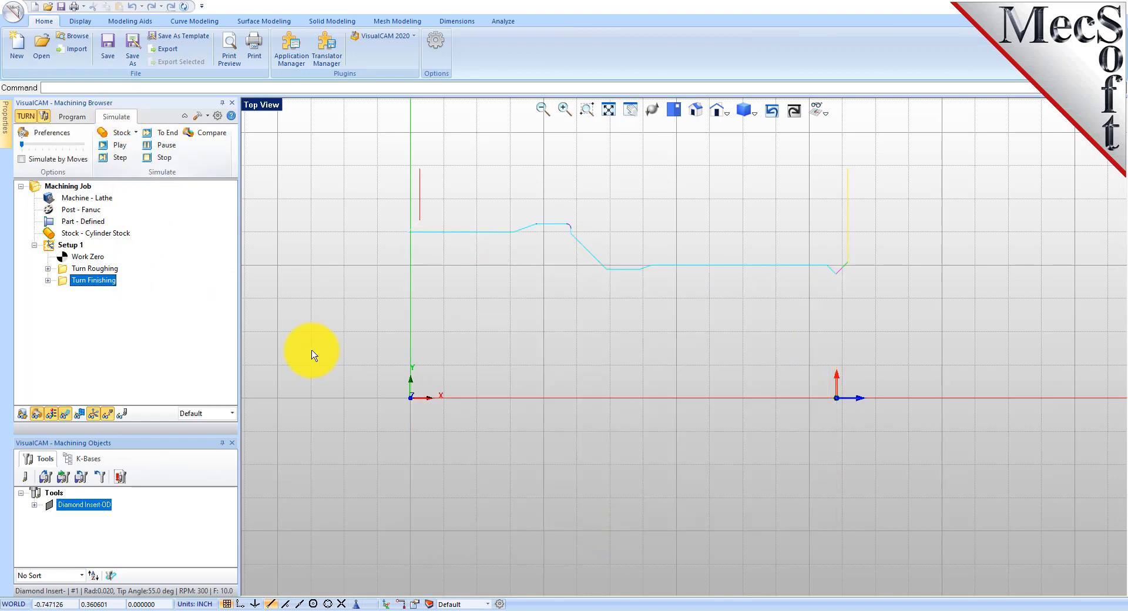
{"action": "left_click", "coordinate": [728, 114]}
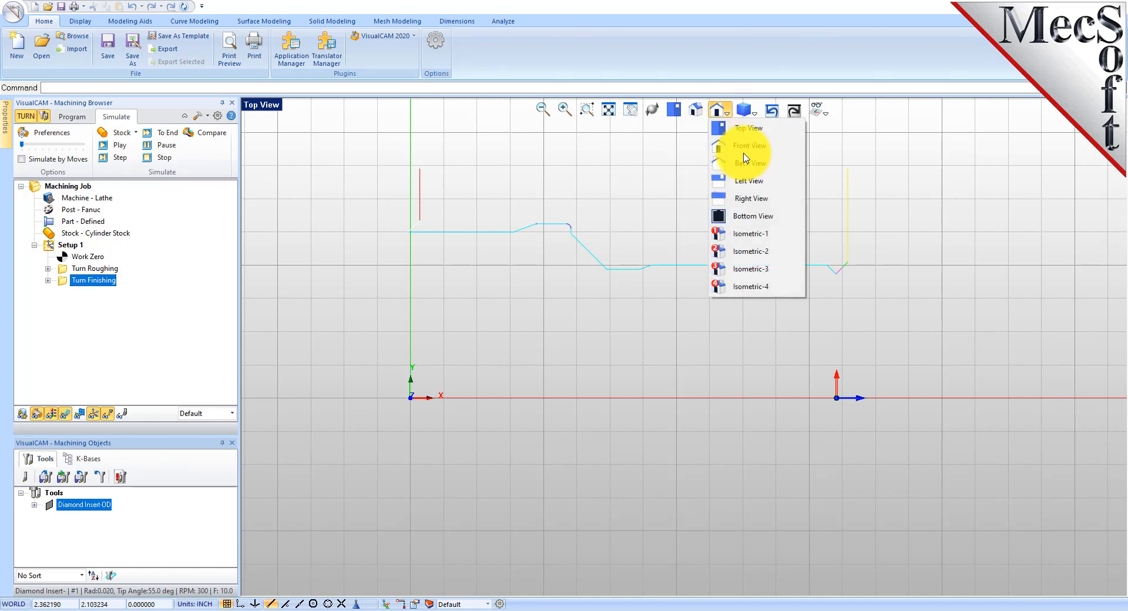
{"action": "left_click", "coordinate": [765, 253]}
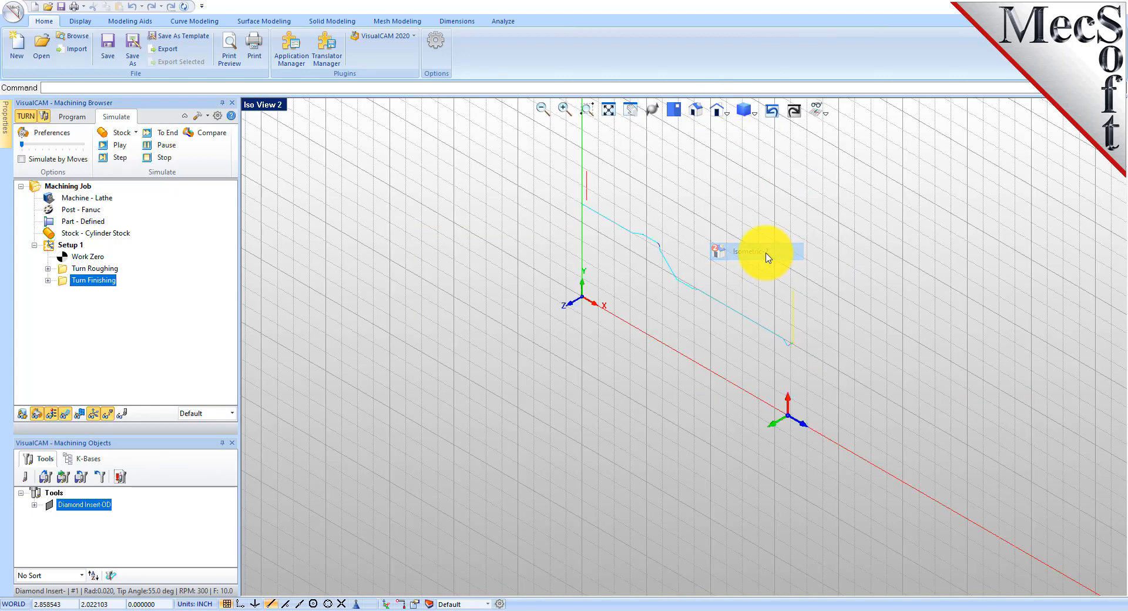
{"action": "left_click", "coordinate": [120, 146]}
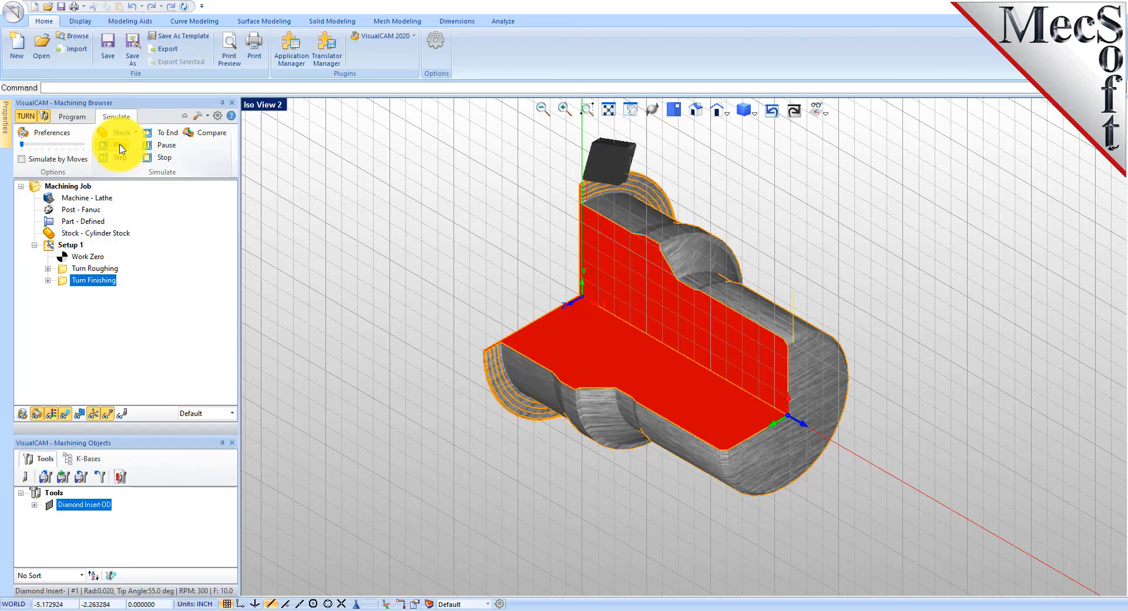
{"action": "right_click_drag", "start_coordinate": [660, 466], "coordinate": [723, 478]}
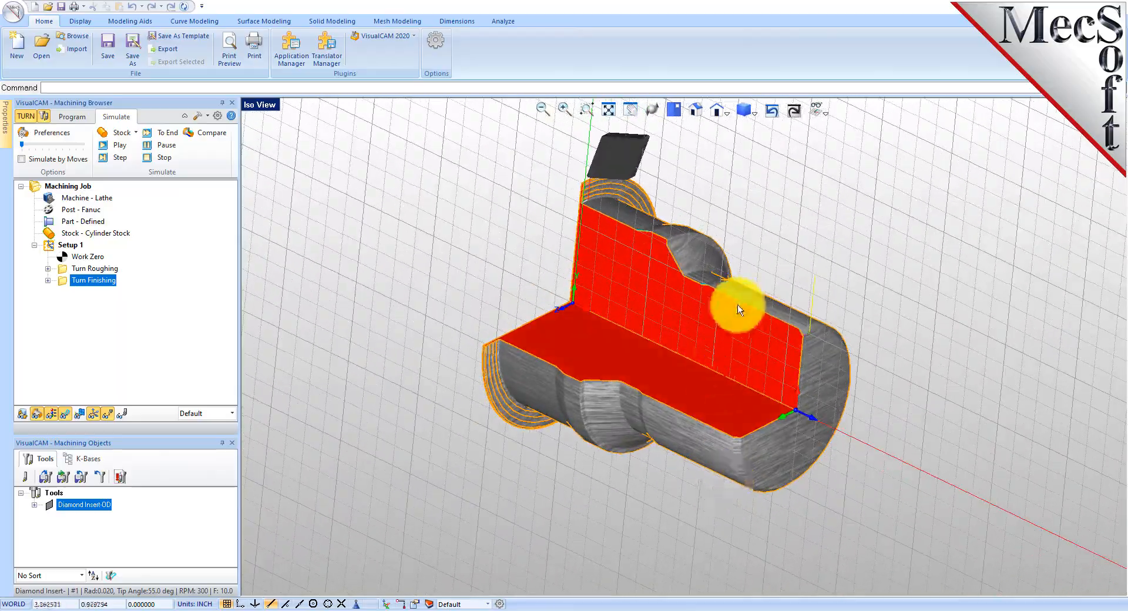
{"action": "scroll", "coordinate": [738, 304], "scroll_direction": "up", "scroll_amount": 2}
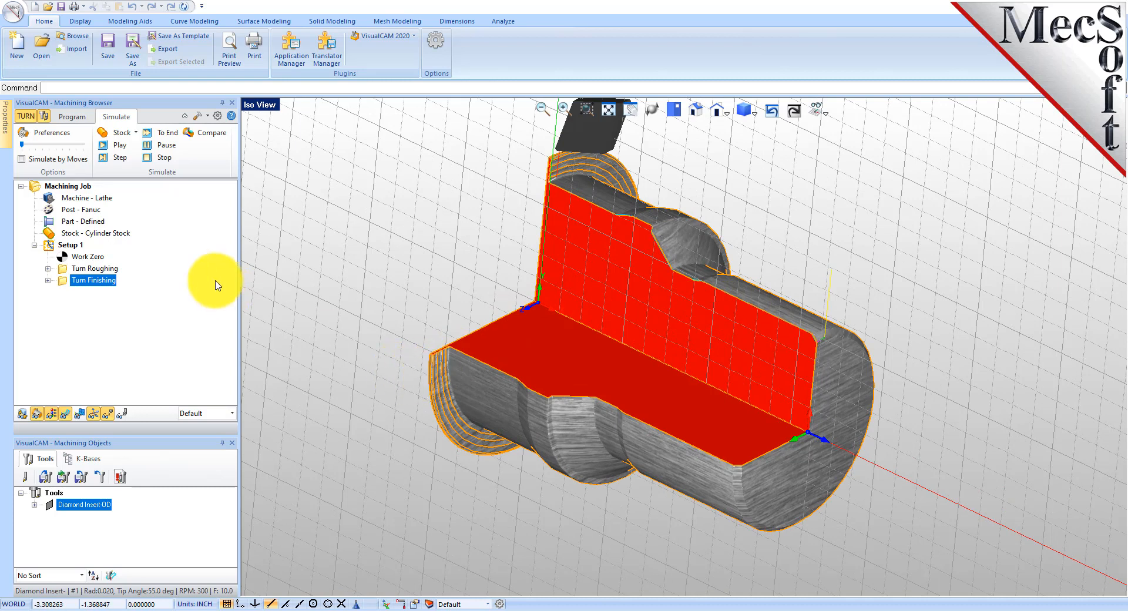
Post Setup 1 with the Fanuc post as TURNQuickStartTutorial_Setup 1, then review the G-code and close it.
{"action": "left_click", "coordinate": [58, 245]}
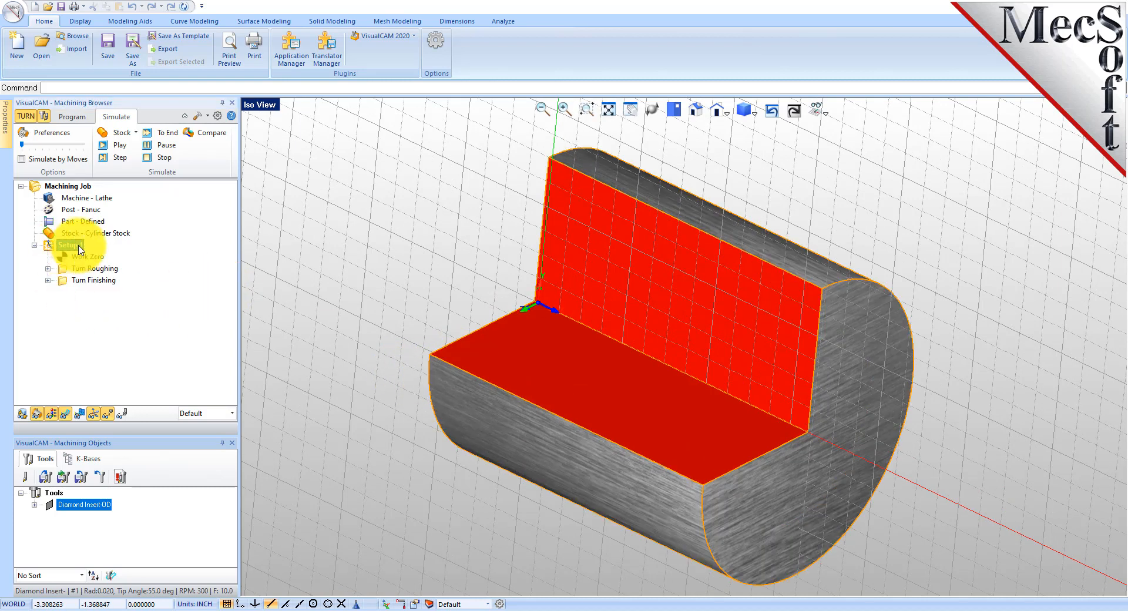
{"action": "right_click", "coordinate": [79, 249]}
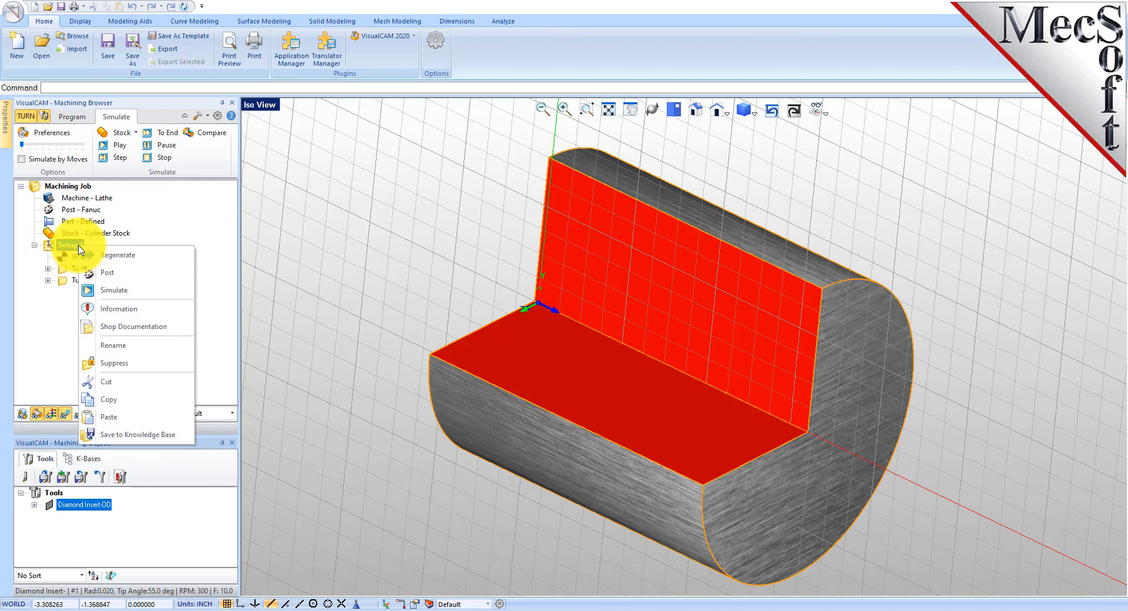
{"action": "left_click", "coordinate": [142, 275]}
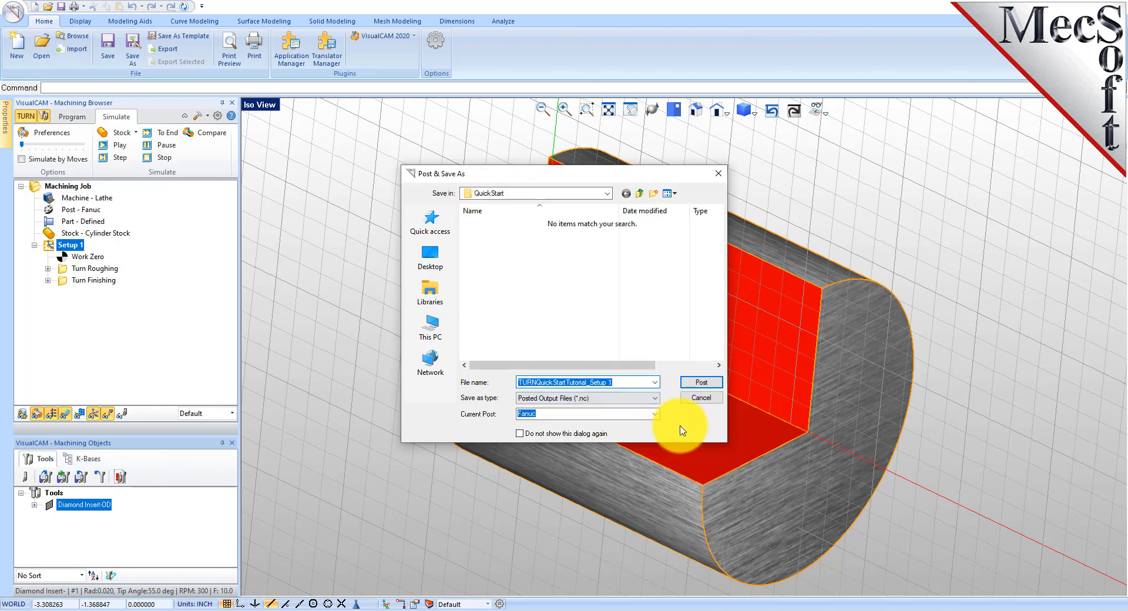
{"action": "left_click", "coordinate": [701, 382]}
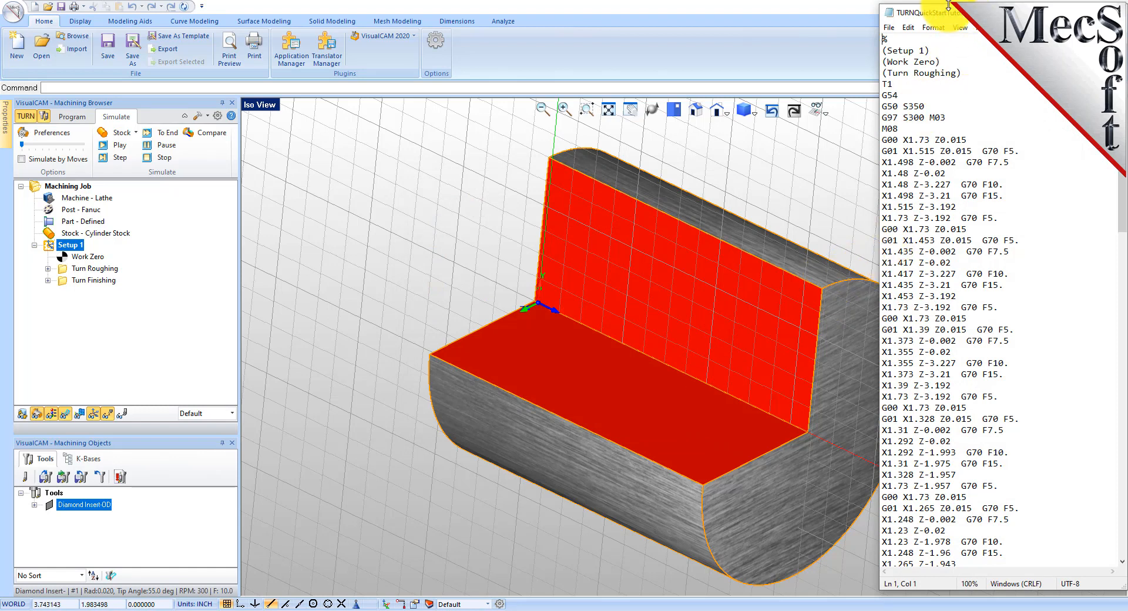
{"action": "left_click_drag", "start_coordinate": [950, 4], "coordinate": [775, 73]}
{"action": "mouse_move", "coordinate": [980, 157]}
{"action": "left_mouse_down"}
{"action": "mouse_move", "coordinate": [979, 428]}
{"action": "mouse_move", "coordinate": [980, 139]}
{"action": "left_mouse_up"}
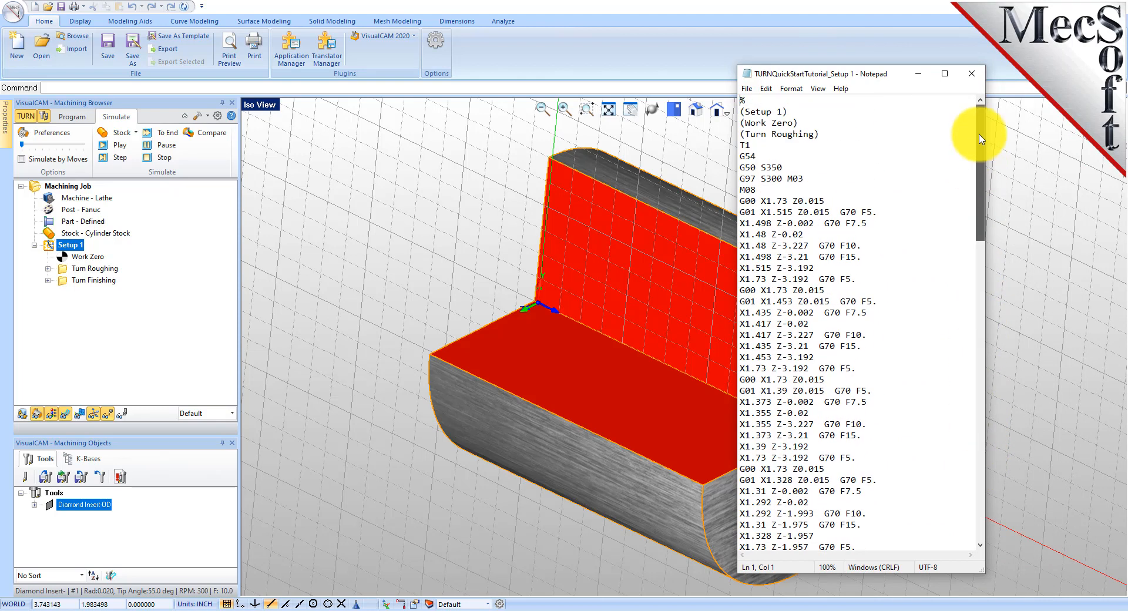
{"action": "left_click", "coordinate": [972, 74]}
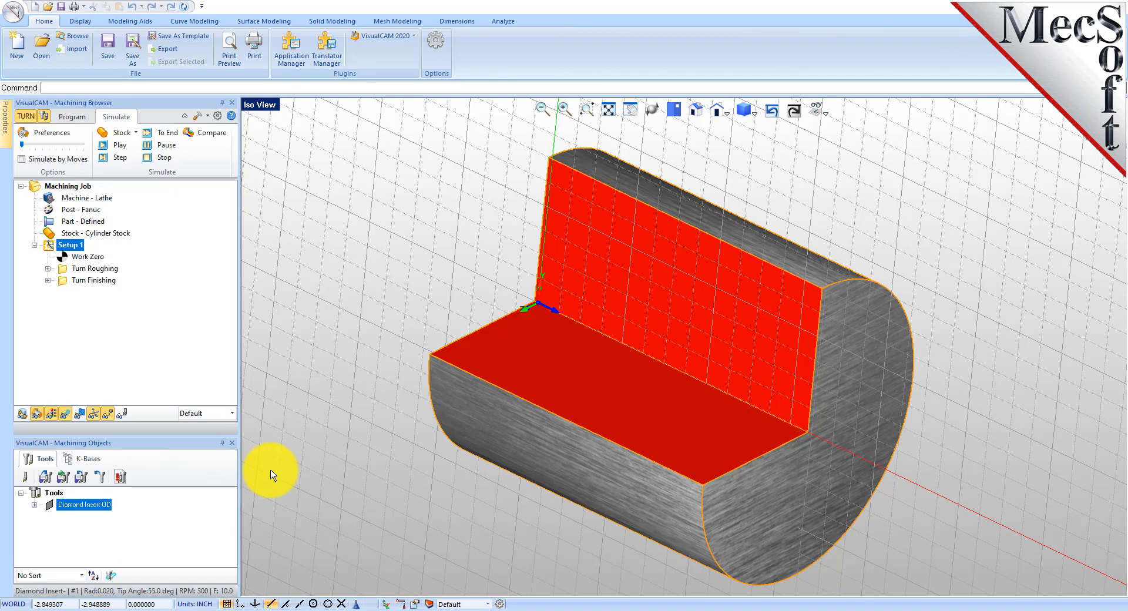
Leave simulation and review the machining operations information for Setup 1, including the machine time of each operation.
{"action": "left_click", "coordinate": [80, 118]}
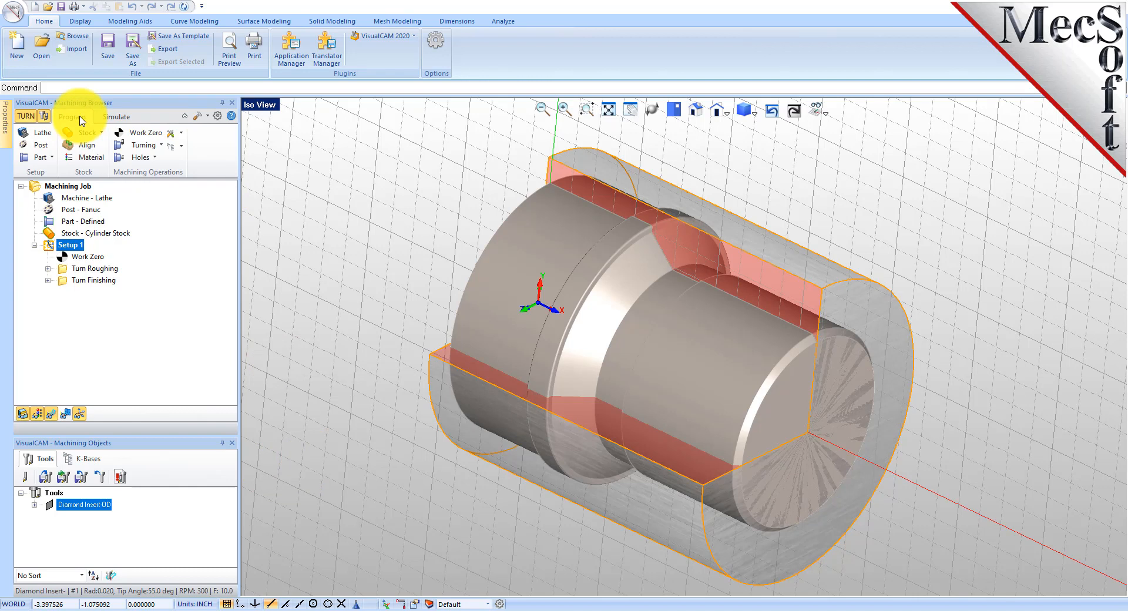
{"action": "left_click", "coordinate": [69, 247]}
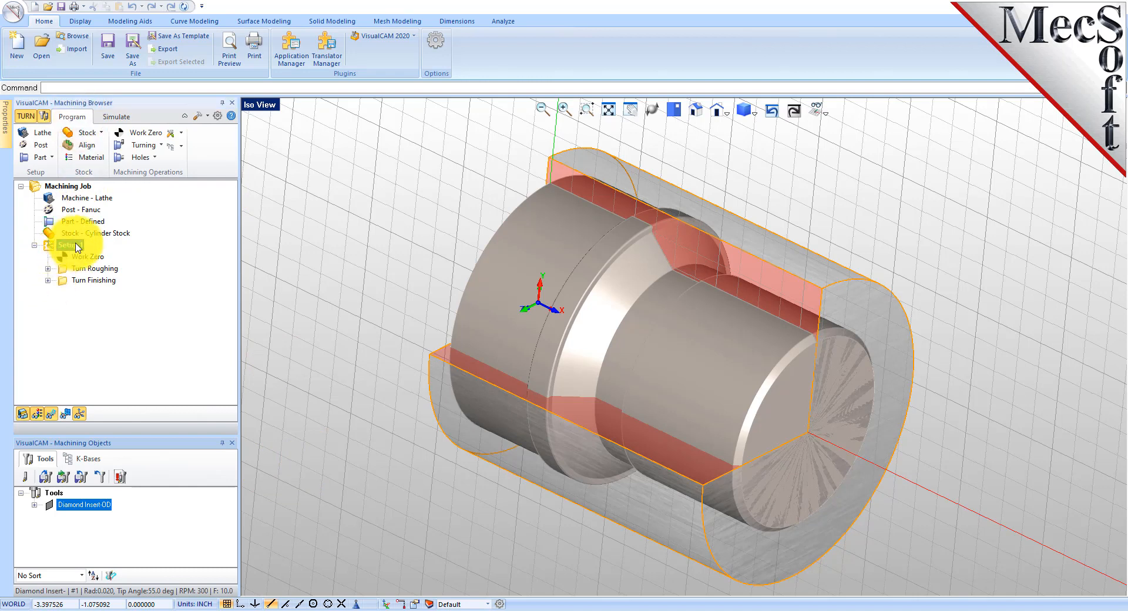
{"action": "right_click", "coordinate": [77, 248]}
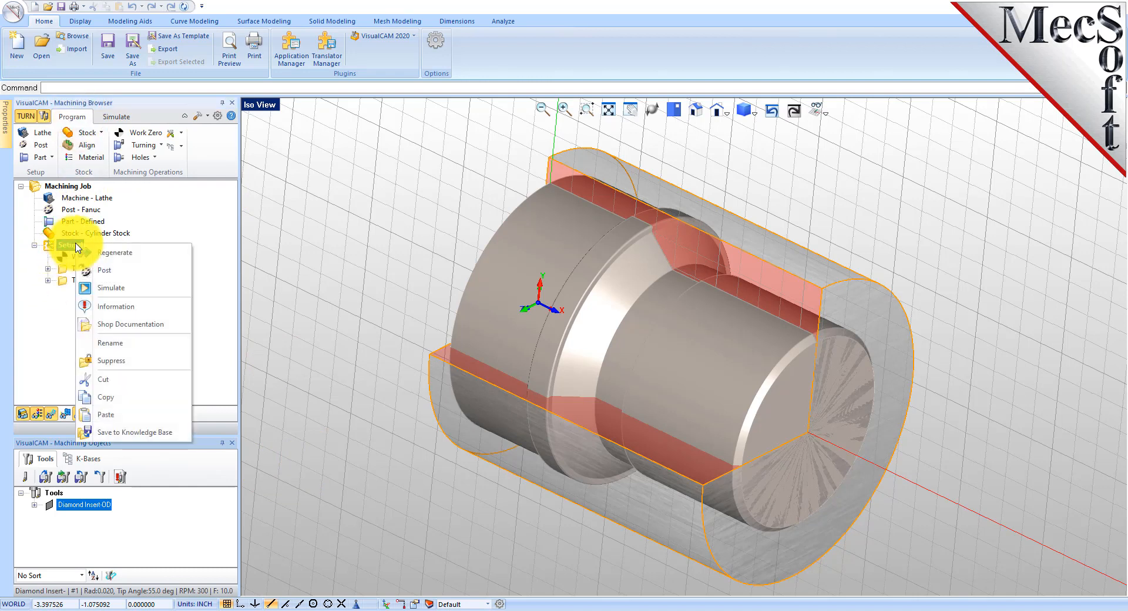
{"action": "left_click", "coordinate": [154, 307]}
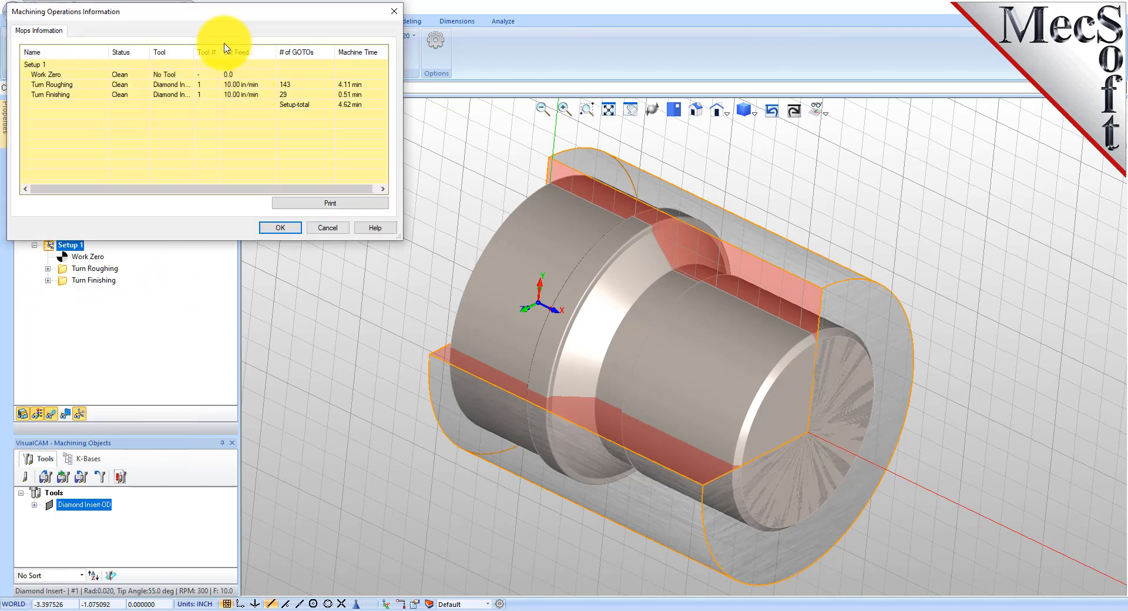
{"action": "left_click_drag", "start_coordinate": [270, 13], "coordinate": [343, 127]}
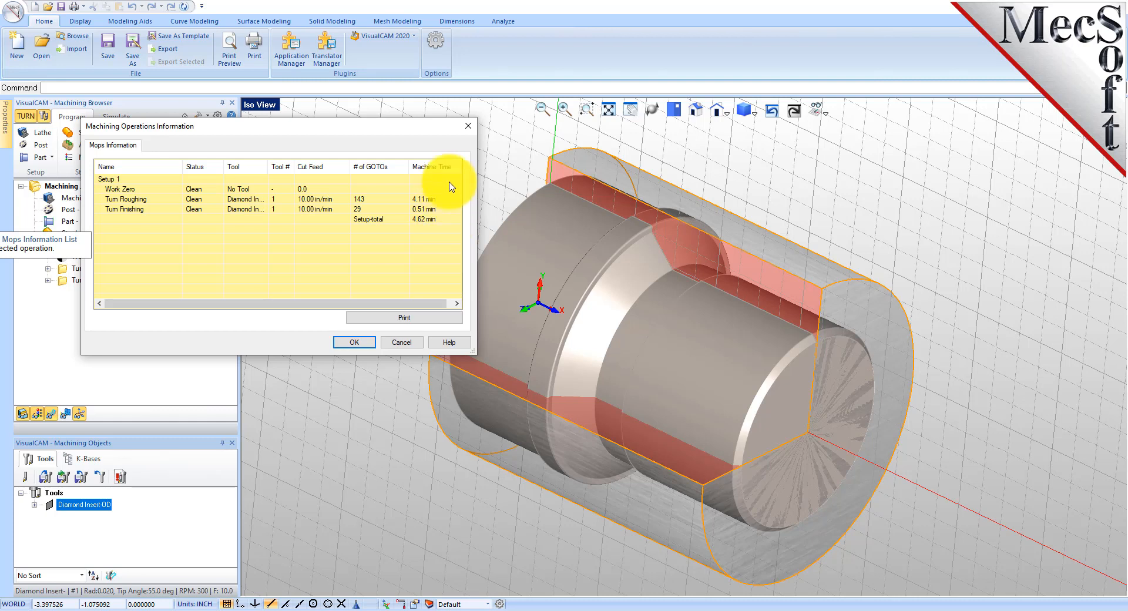
{"action": "left_click_drag", "start_coordinate": [273, 125], "coordinate": [402, 176]}
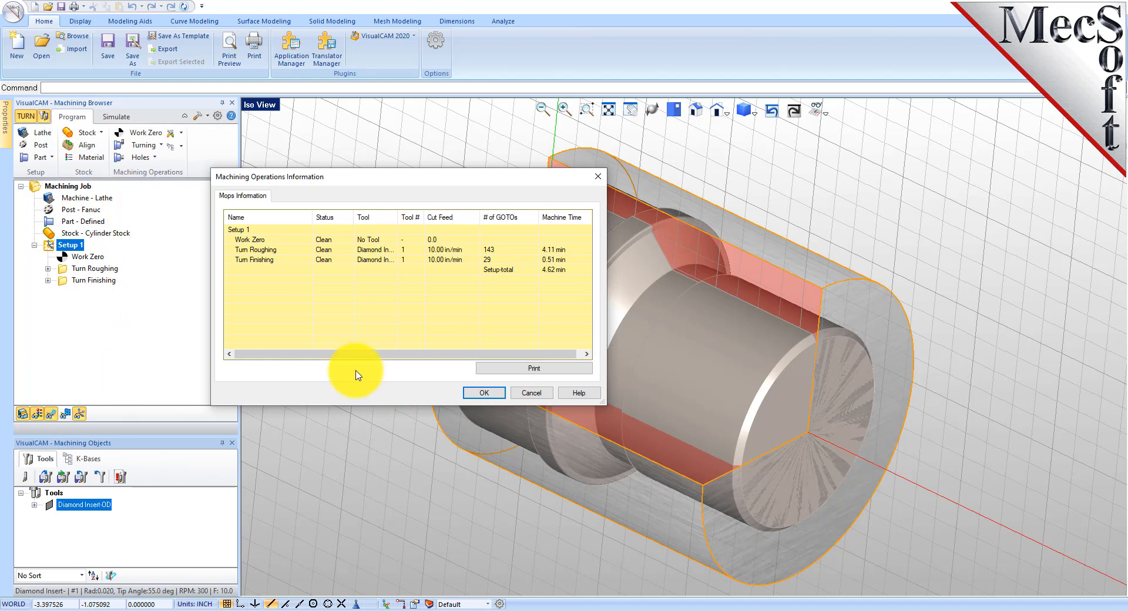
{"action": "left_click", "coordinate": [483, 392]}
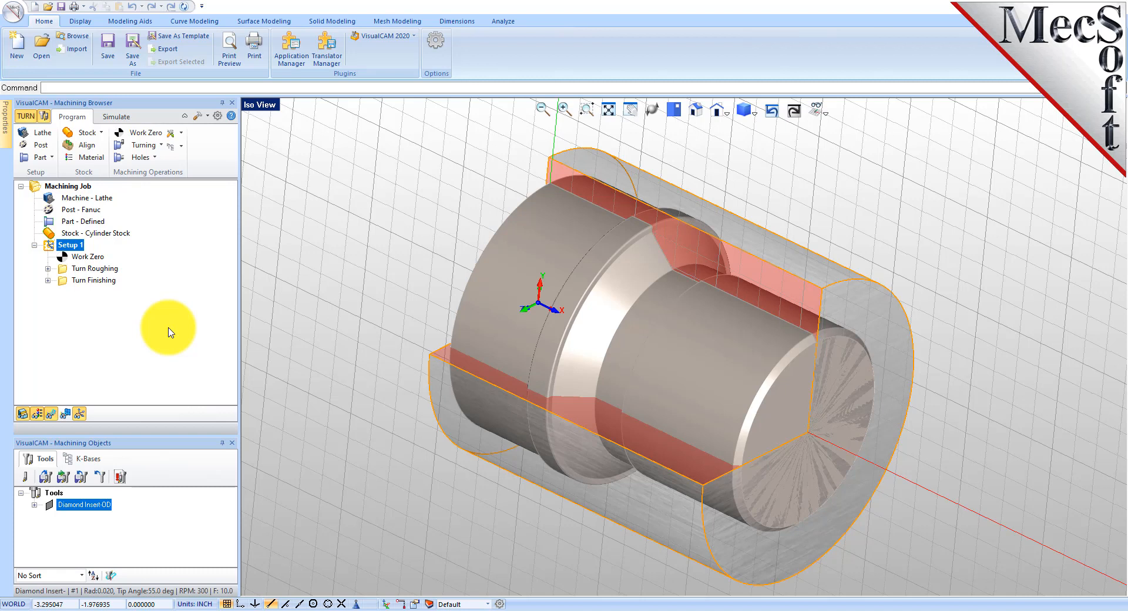
Save Setup 1's shop documentation as TURNQuickStartTutorial using an HTML output template and review the setup sheet.
{"action": "right_click", "coordinate": [81, 251]}
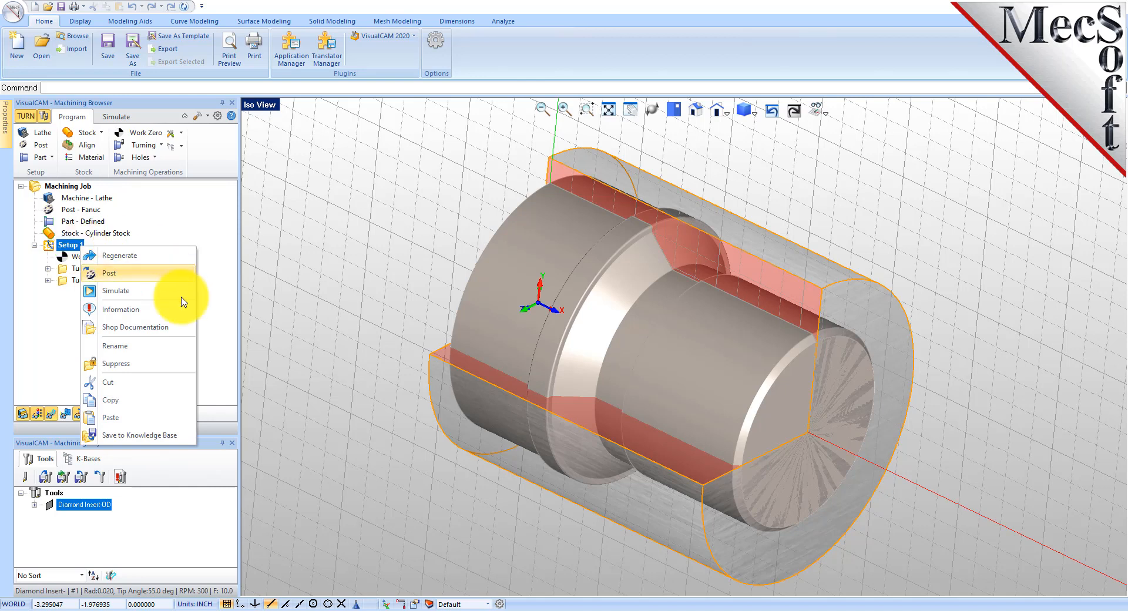
{"action": "left_click", "coordinate": [179, 327]}
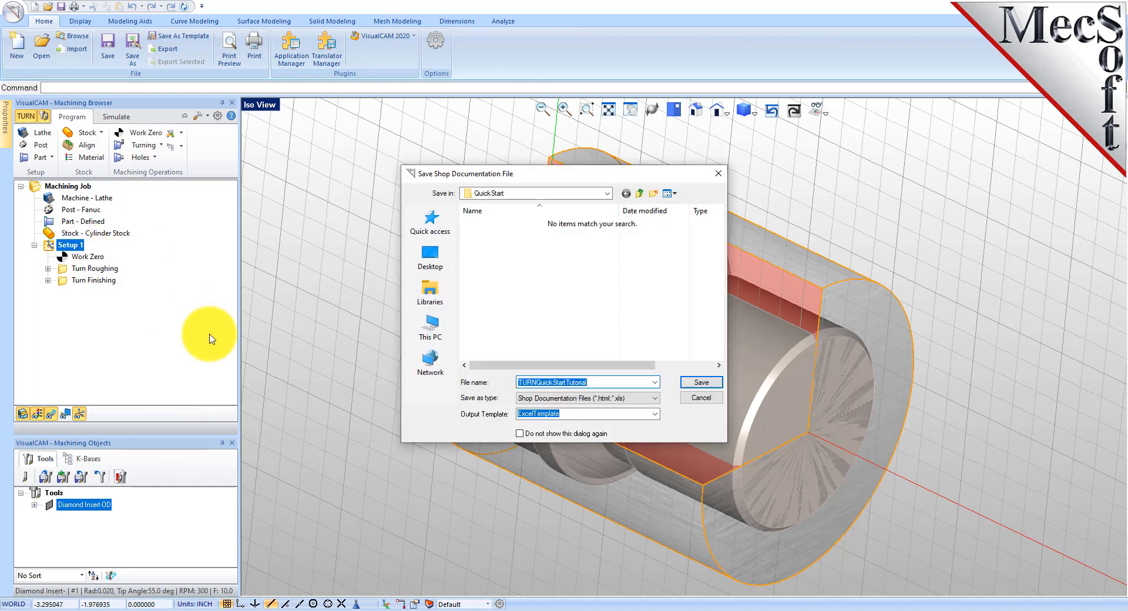
{"action": "left_click", "coordinate": [655, 413]}
{"action": "left_click", "coordinate": [548, 437]}
{"action": "left_click", "coordinate": [701, 382]}
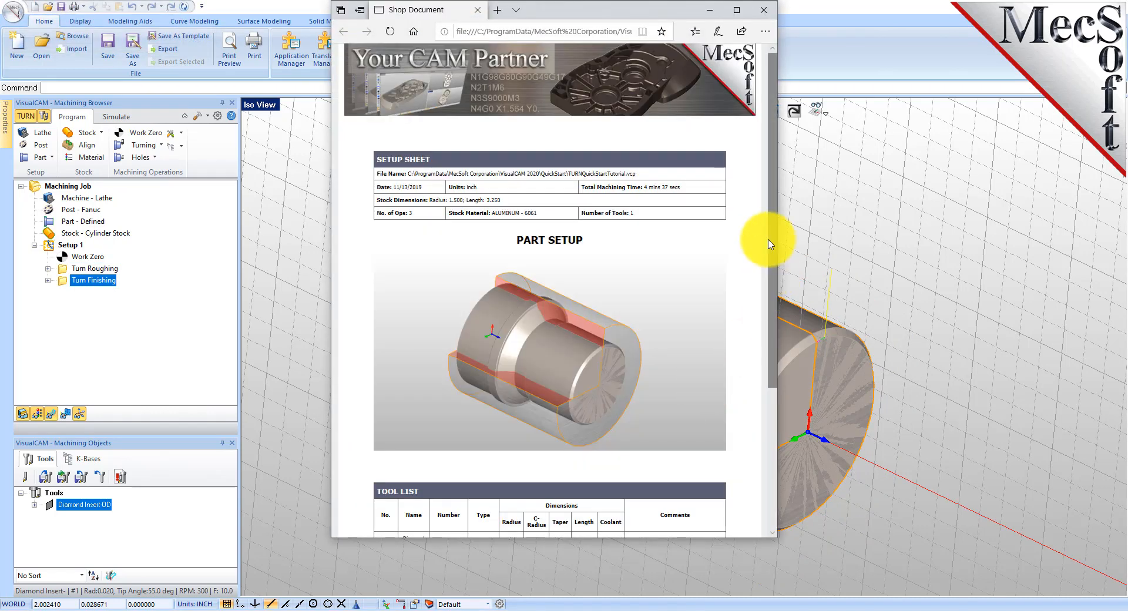
{"action": "mouse_move", "coordinate": [780, 206]}
{"action": "left_mouse_down"}
{"action": "mouse_move", "coordinate": [776, 357]}
{"action": "mouse_move", "coordinate": [786, 219]}
{"action": "left_mouse_up"}
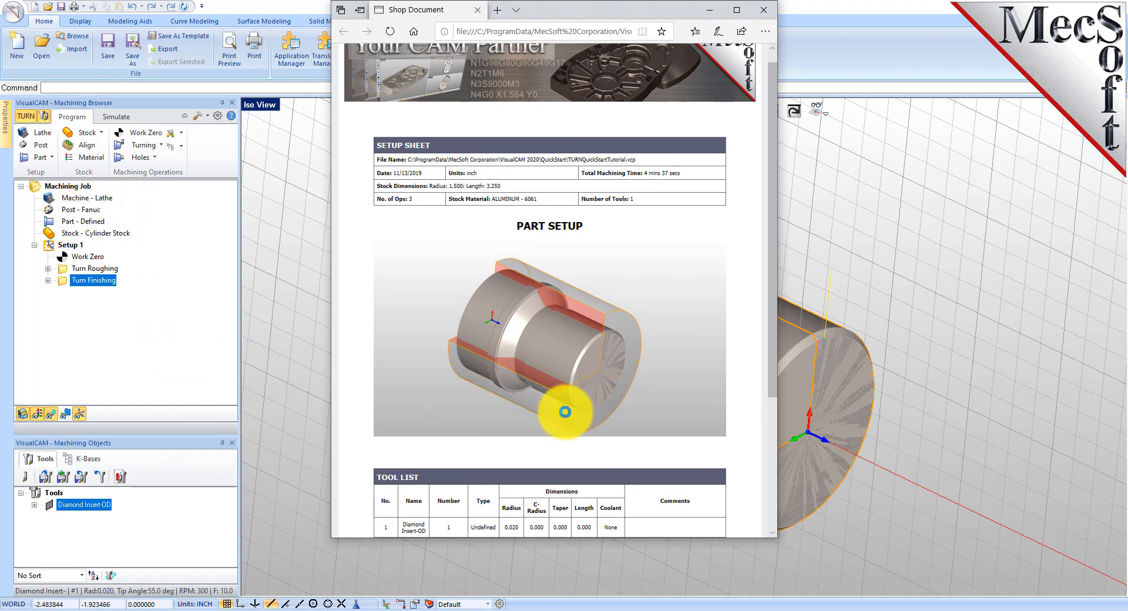
{"action": "left_click_drag", "start_coordinate": [590, 13], "coordinate": [596, 41]}
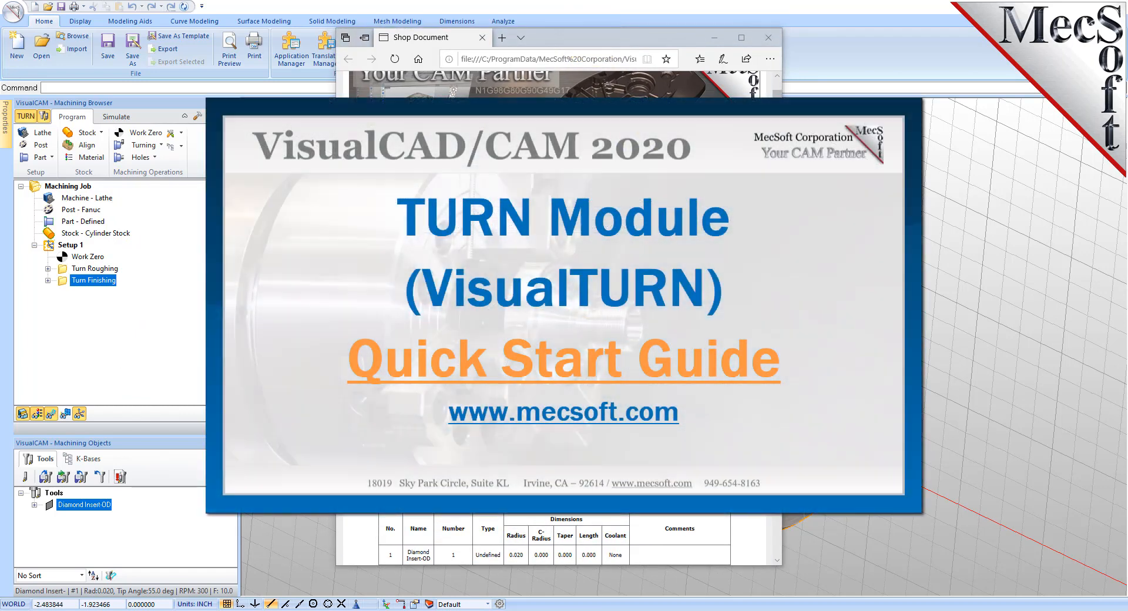